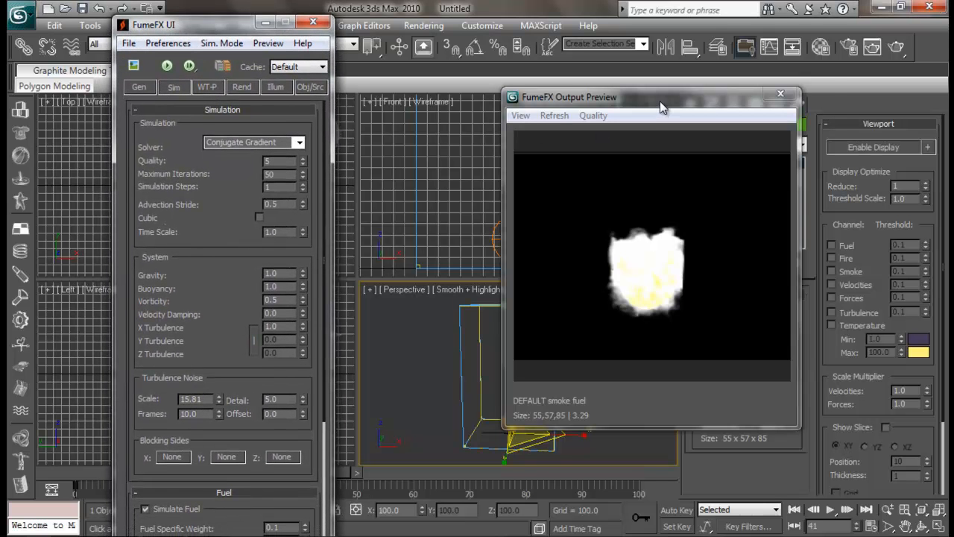
# - Review the simulation and rendering parameters of the FumeFX container alongside the output preview
pyautogui.moveTo(687, 91); pyautogui.dragTo(709, 91)
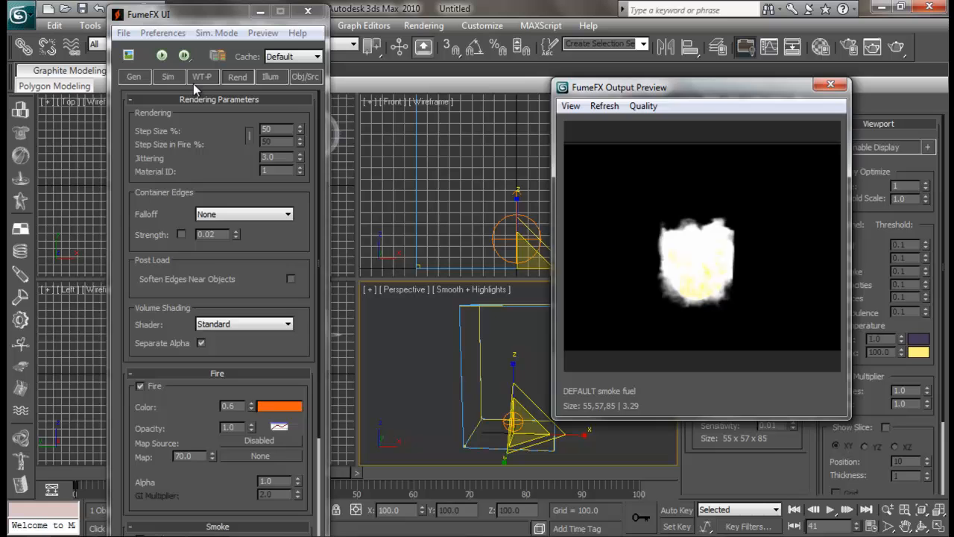
pyautogui.click(166, 80)
pyautogui.click(134, 78)
pyautogui.click(165, 78)
pyautogui.click(141, 77)
pyautogui.click(170, 78)
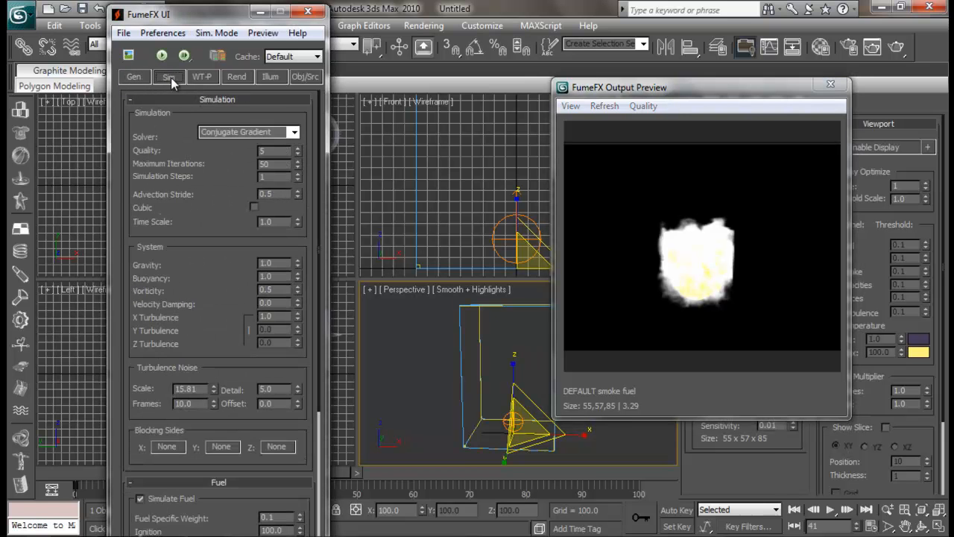
pyautogui.moveTo(663, 89); pyautogui.dragTo(732, 112)
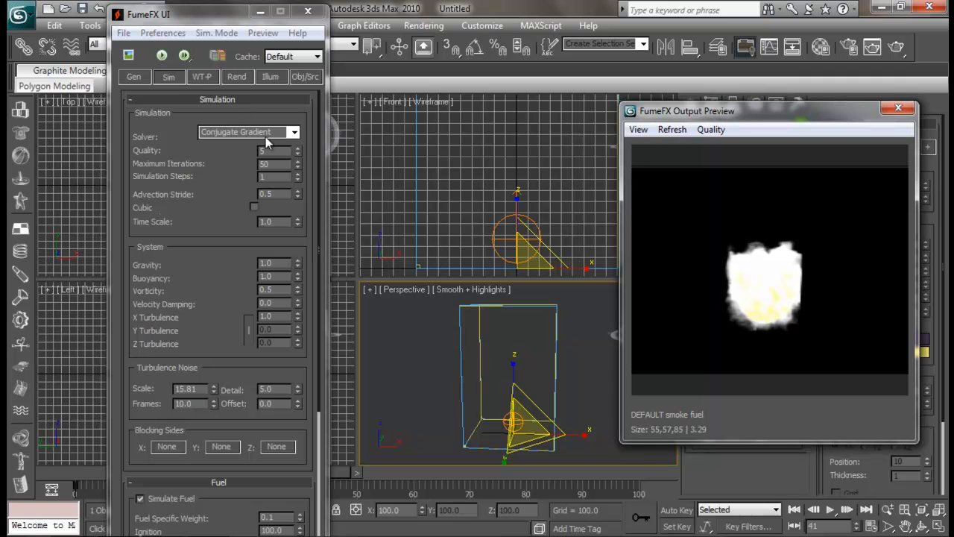
pyautogui.click(236, 76)
pyautogui.scroll(-1, 229, 149)
pyautogui.scroll(1, 229, 149)
pyautogui.moveTo(707, 115); pyautogui.dragTo(638, 86)
pyautogui.moveTo(185, 154); pyautogui.dragTo(217, 178)
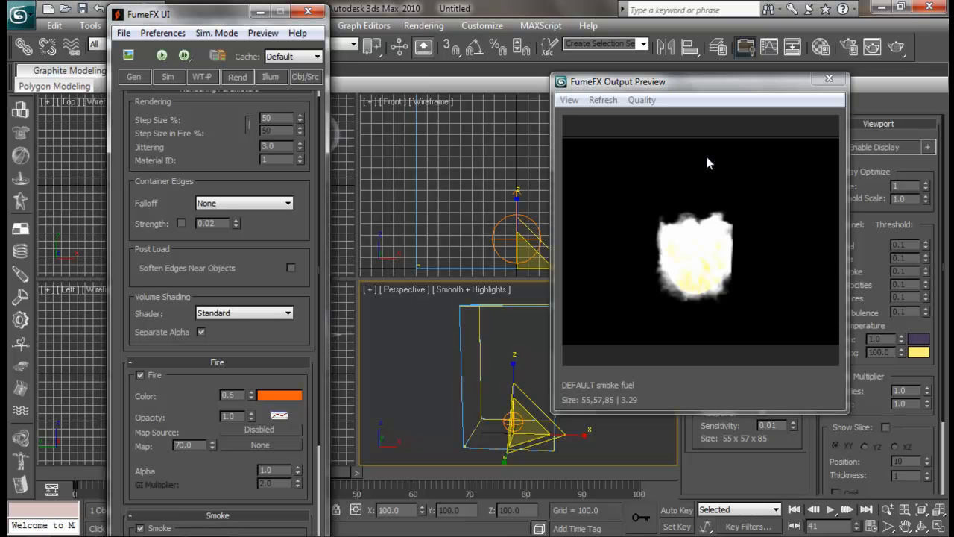
pyautogui.moveTo(701, 83); pyautogui.dragTo(612, 76)
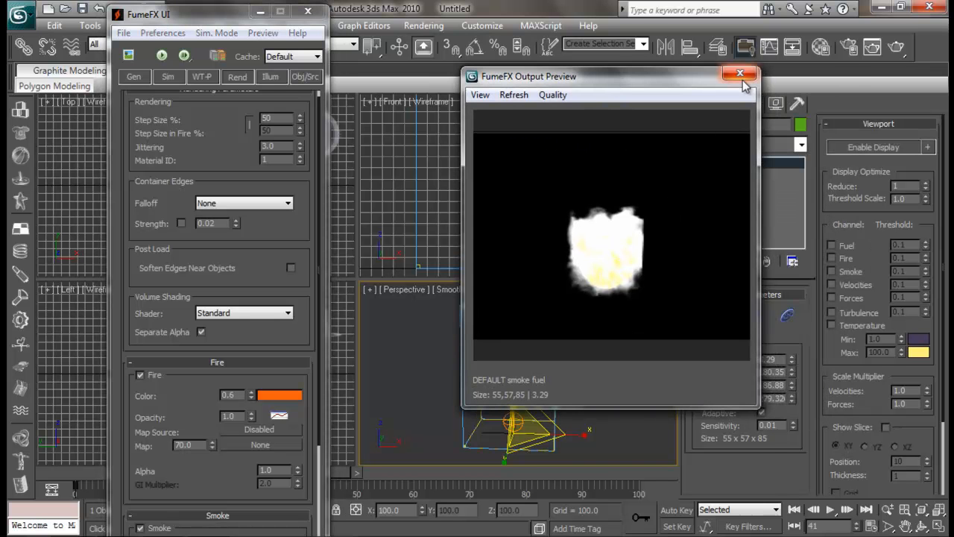
# - Close the output preview and set the simulation's X Turbulence to 0.5
pyautogui.click(742, 74)
pyautogui.click(169, 77)
pyautogui.scroll(-2, 209, 276)
pyautogui.moveTo(208, 276); pyautogui.dragTo(224, 197)
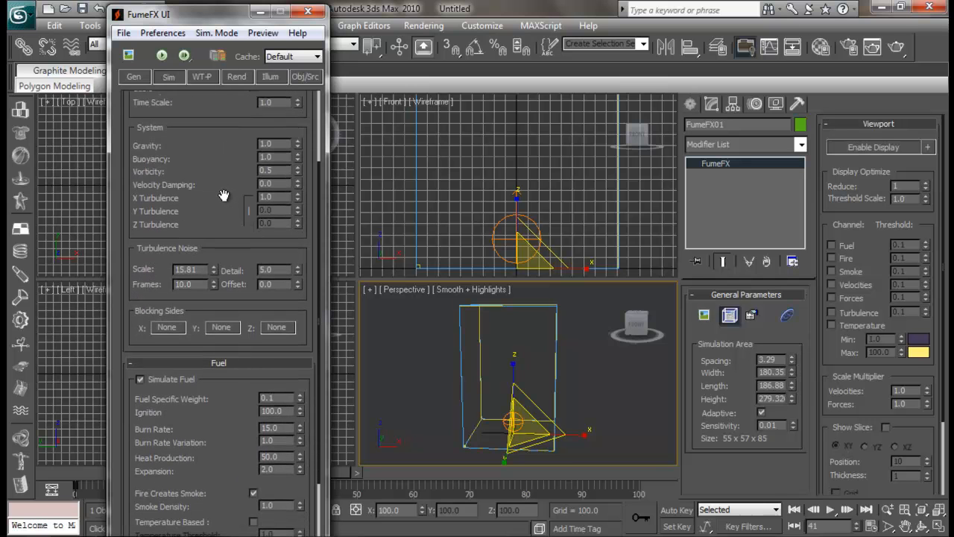
pyautogui.moveTo(219, 165); pyautogui.dragTo(221, 140)
pyautogui.moveTo(231, 197)
pyautogui.mouseDown()
pyautogui.moveTo(214, 171)
pyautogui.moveTo(234, 179)
pyautogui.mouseUp()
pyautogui.moveTo(284, 161); pyautogui.dragTo(214, 144)
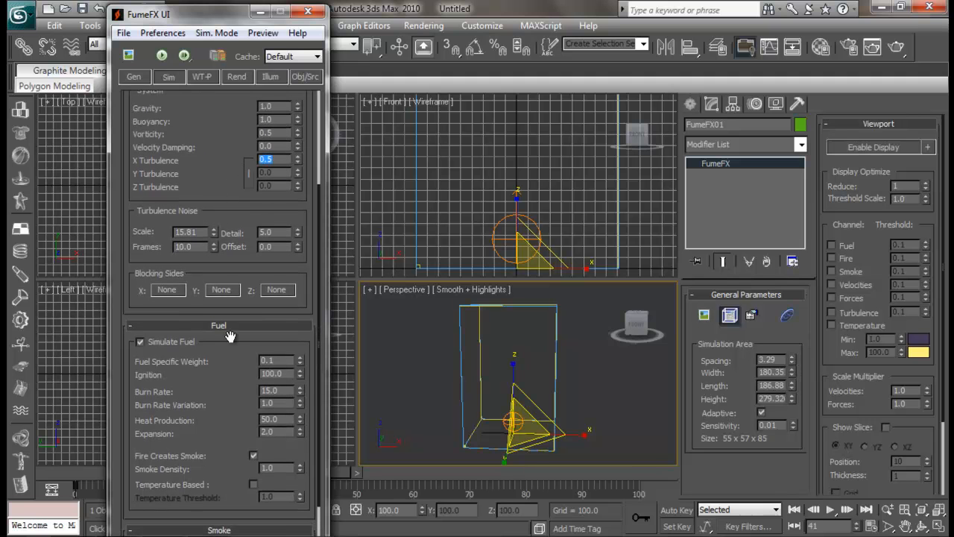
# - Set the fuel's Burn Rate to 8, Heat Production to 30 and Expansion to 1.2
pyautogui.scroll(-3, 254, 296)
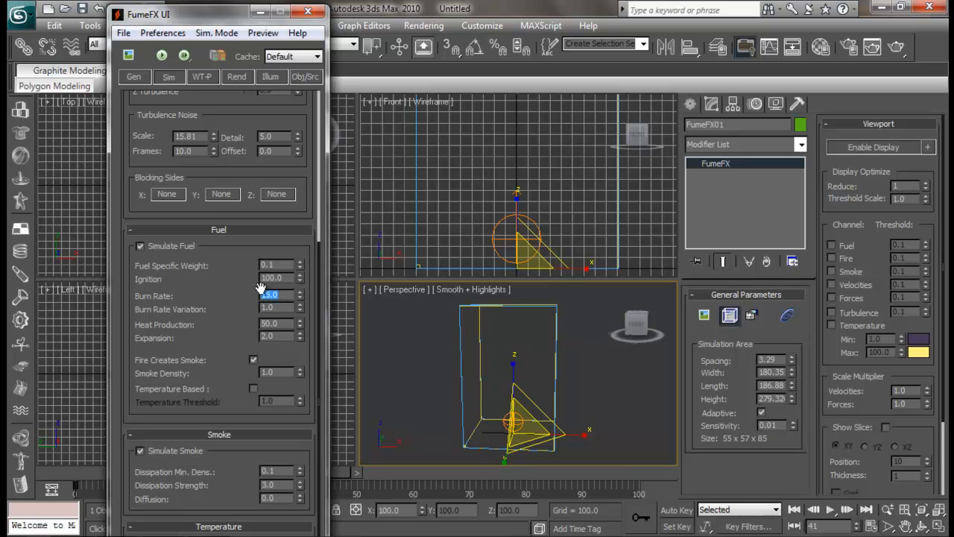
pyautogui.write('8')
pyautogui.press('Return')
pyautogui.moveTo(288, 325); pyautogui.dragTo(165, 321)
pyautogui.write('30')
pyautogui.moveTo(293, 338); pyautogui.dragTo(184, 332)
pyautogui.press('Return')
# - Set the Smoke Density of the smoke created by fire to 0.5
pyautogui.moveTo(220, 375); pyautogui.dragTo(224, 252)
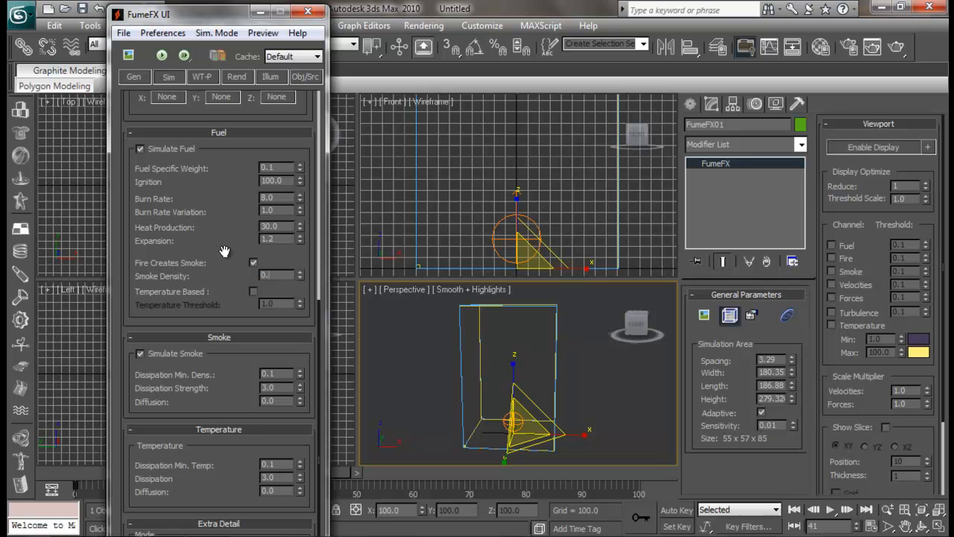
pyautogui.press('Return')
pyautogui.moveTo(227, 387)
pyautogui.mouseDown()
pyautogui.moveTo(231, 260)
pyautogui.moveTo(227, 385)
pyautogui.mouseUp()
pyautogui.moveTo(224, 330); pyautogui.dragTo(236, 486)
pyautogui.moveTo(226, 179); pyautogui.dragTo(231, 352)
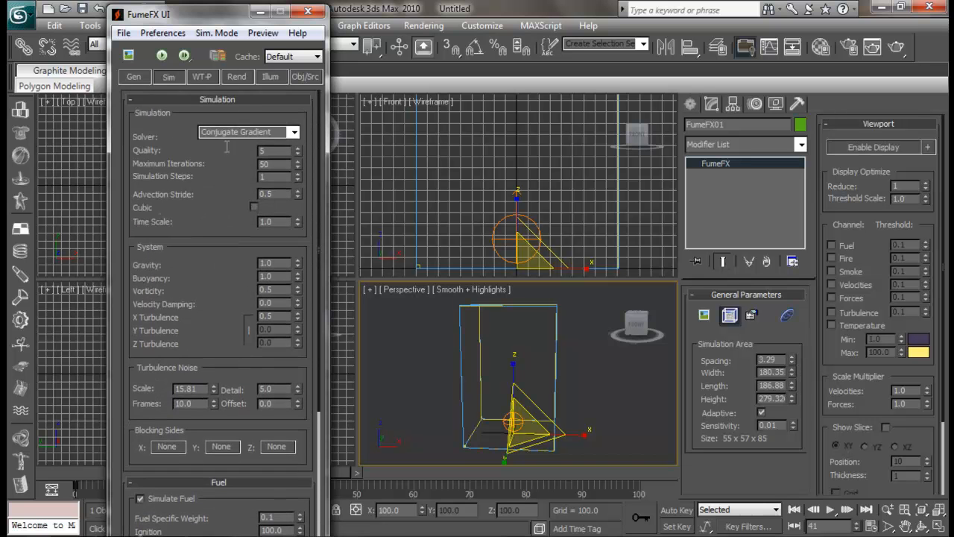
# - Examine the parameters of FFX Simple Src01 and its position inside the simulation container
pyautogui.click(296, 79)
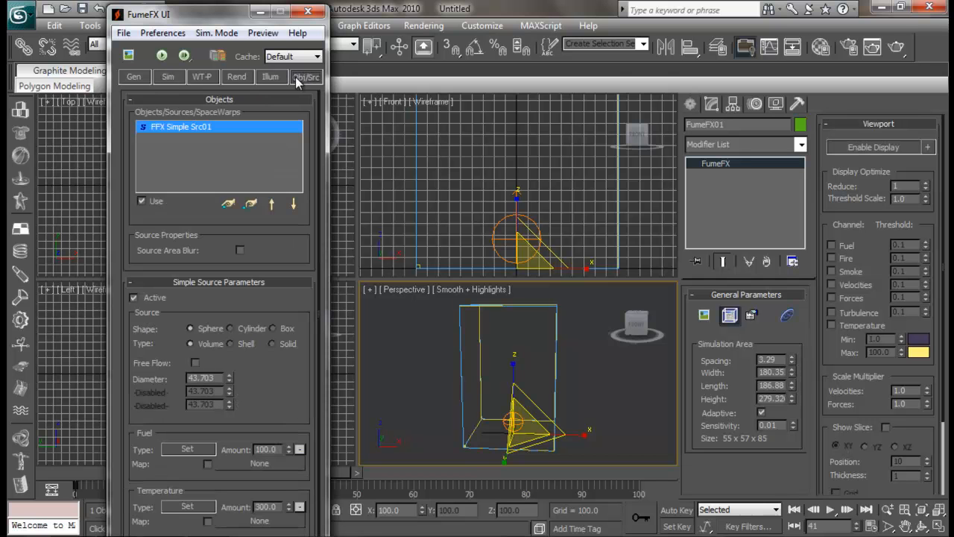
pyautogui.moveTo(288, 244); pyautogui.dragTo(290, 185)
pyautogui.moveTo(241, 21); pyautogui.dragTo(239, 3)
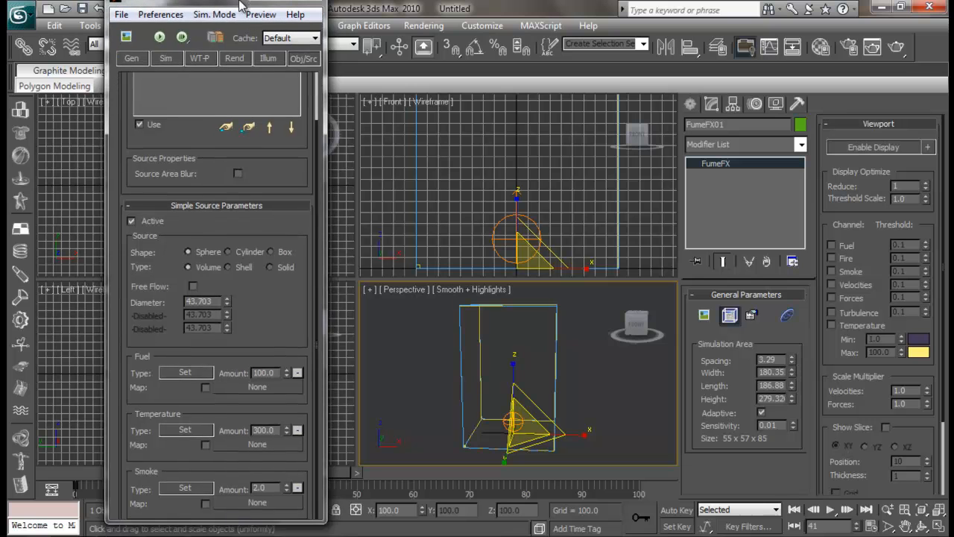
pyautogui.moveTo(269, 181); pyautogui.dragTo(296, 343)
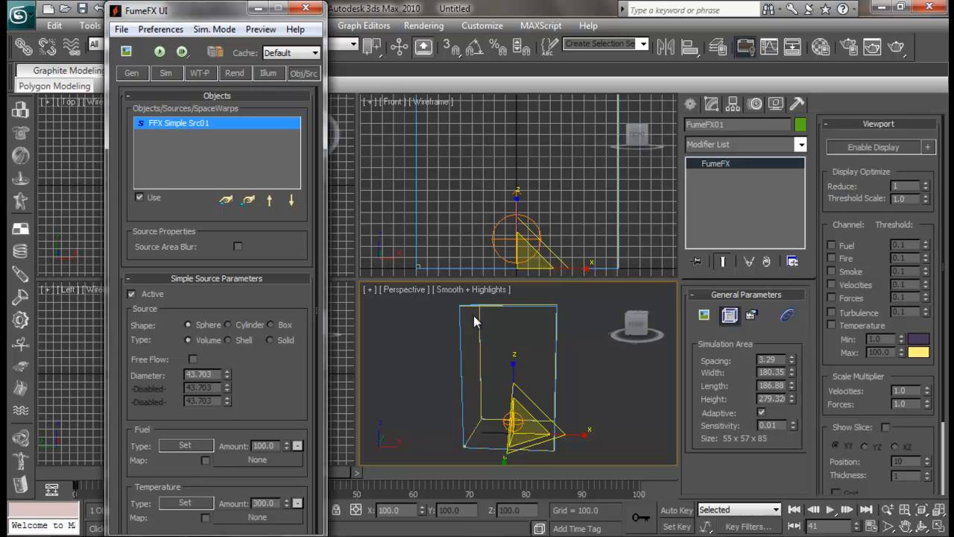
pyautogui.keyDown('alt'); pyautogui.moveTo(520, 418); pyautogui.dragTo(542, 418, button='middle'); pyautogui.keyUp('alt')
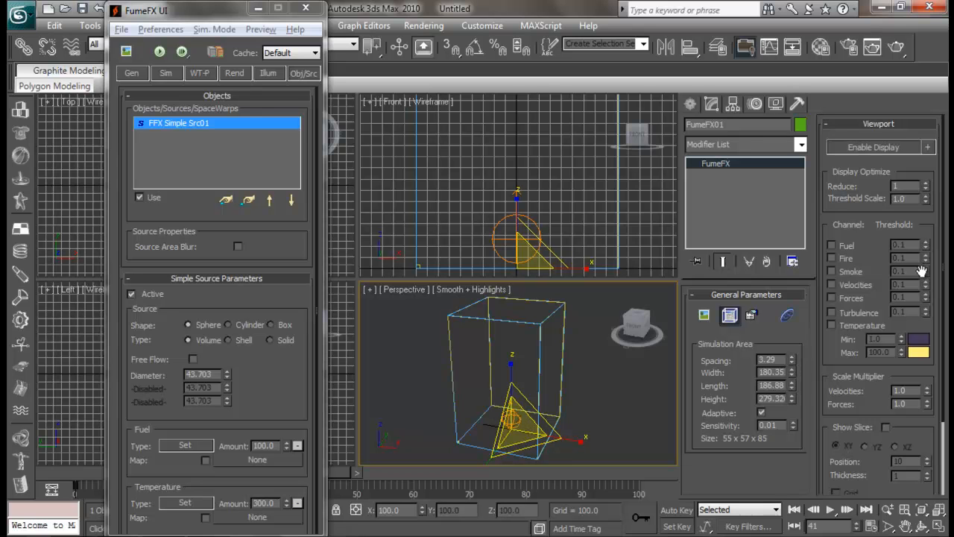
pyautogui.moveTo(495, 423); pyautogui.dragTo(502, 431)
pyautogui.scroll(-1, 290, 299)
pyautogui.moveTo(291, 299); pyautogui.dragTo(323, 368)
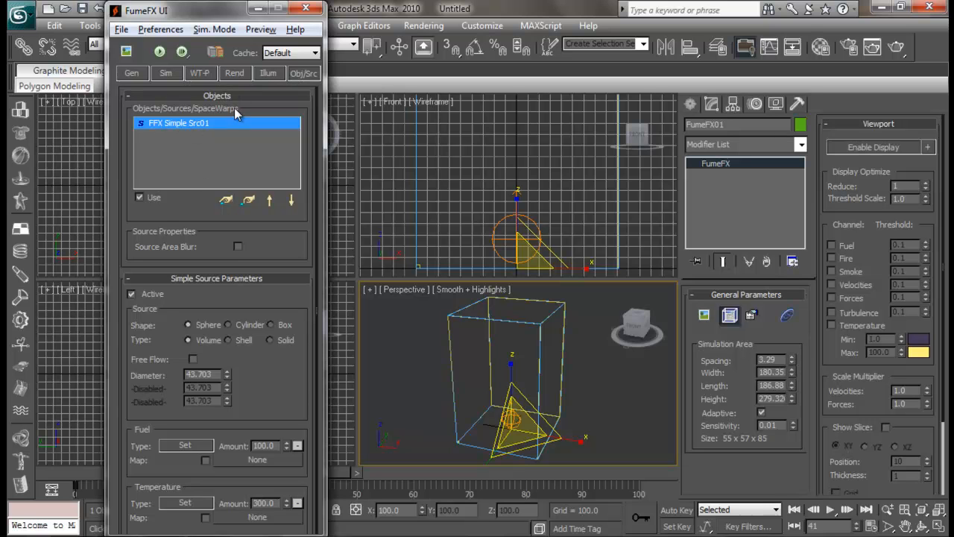
# - Try the Cylinder, Box and Sphere shapes for the simple source and inspect each in the perspective view
pyautogui.moveTo(202, 261); pyautogui.dragTo(201, 198)
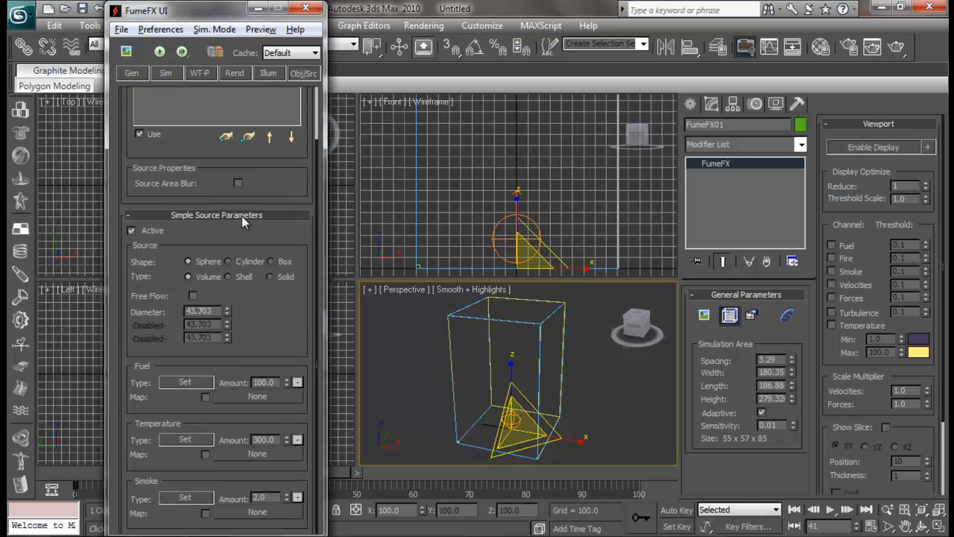
pyautogui.click(229, 261)
pyautogui.scroll(5, 567, 358)
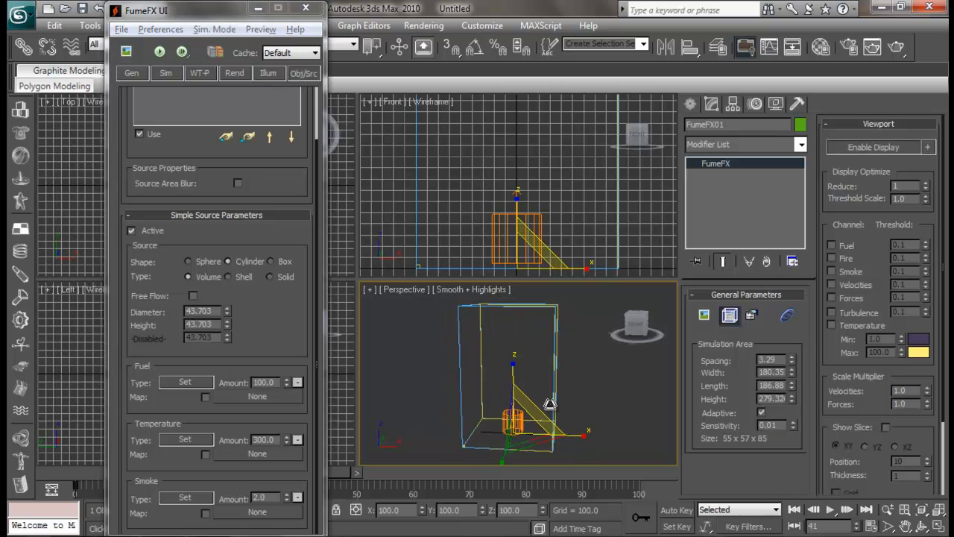
pyautogui.click(271, 261)
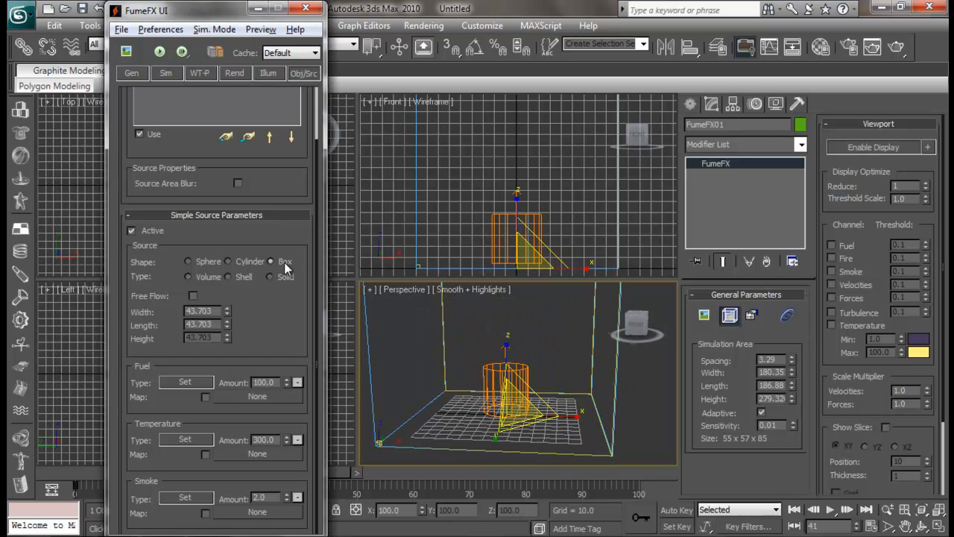
pyautogui.keyDown('alt'); pyautogui.moveTo(529, 390); pyautogui.dragTo(553, 397, button='middle'); pyautogui.keyUp('alt')
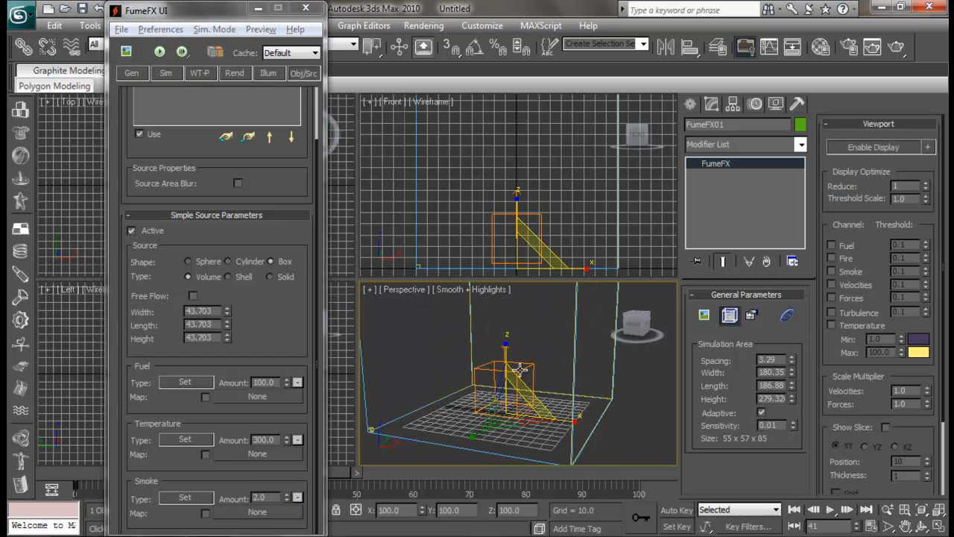
pyautogui.click(188, 261)
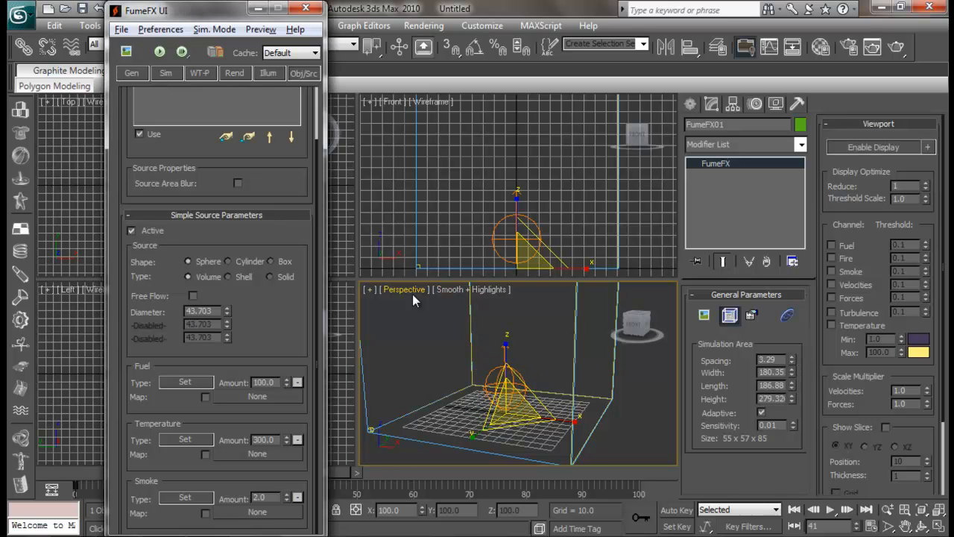
# - Set the shape of FFX Simple Src01 to Cylinder
pyautogui.click(235, 263)
pyautogui.moveTo(577, 388)
pyautogui.keyDown('alt'); pyautogui.mouseDown(button='middle')
pyautogui.moveTo(586, 432)
pyautogui.moveTo(539, 316)
pyautogui.moveTo(567, 396)
pyautogui.moveTo(561, 391)
pyautogui.mouseUp(button='middle'); pyautogui.keyUp('alt')
pyautogui.scroll(2, 561, 398)
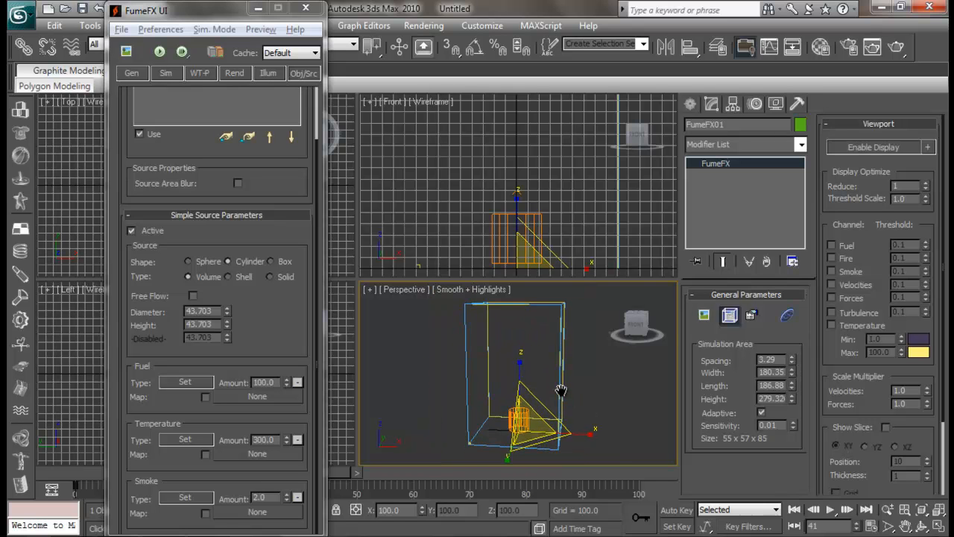
pyautogui.scroll(2, 561, 391)
# - Open the output preview, run the default simulation and stop it at about frame 88
pyautogui.click(127, 53)
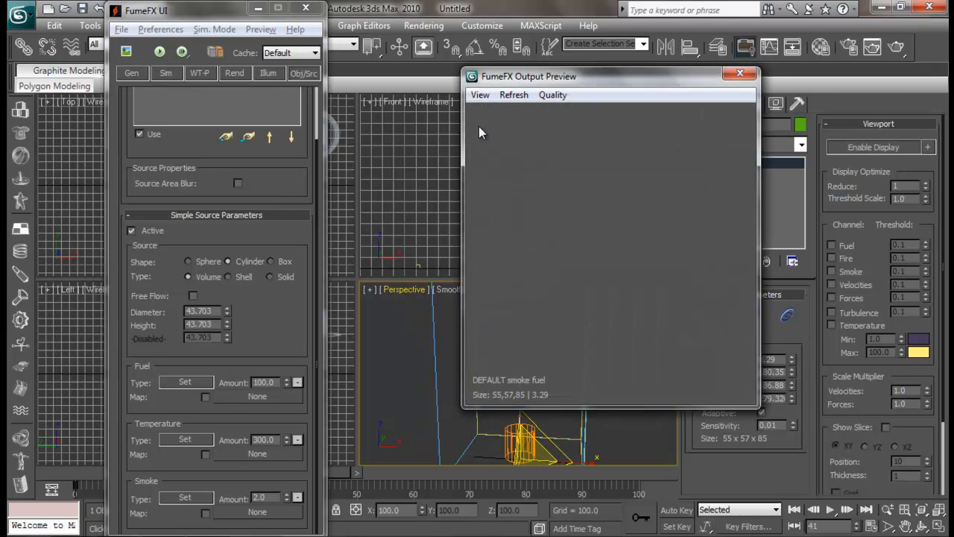
pyautogui.click(161, 54)
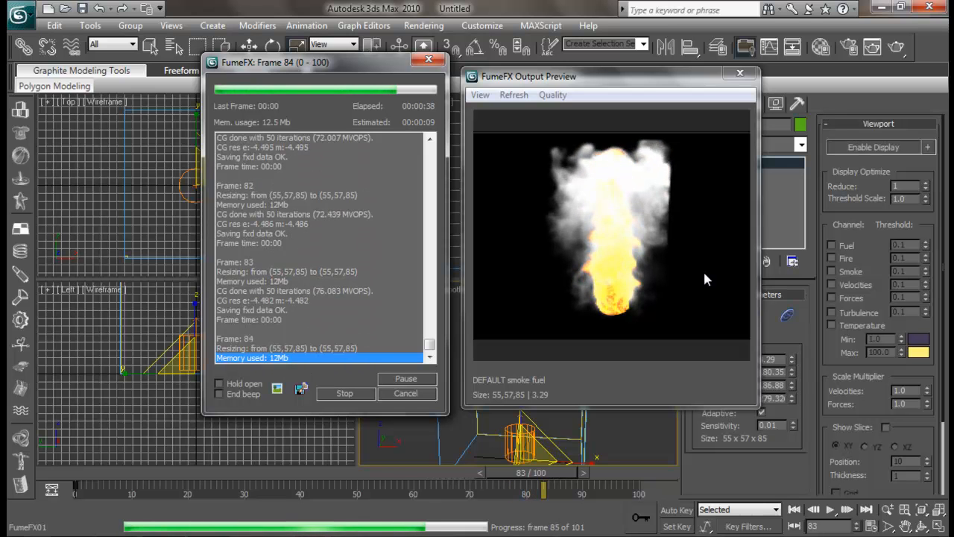
pyautogui.click(355, 393)
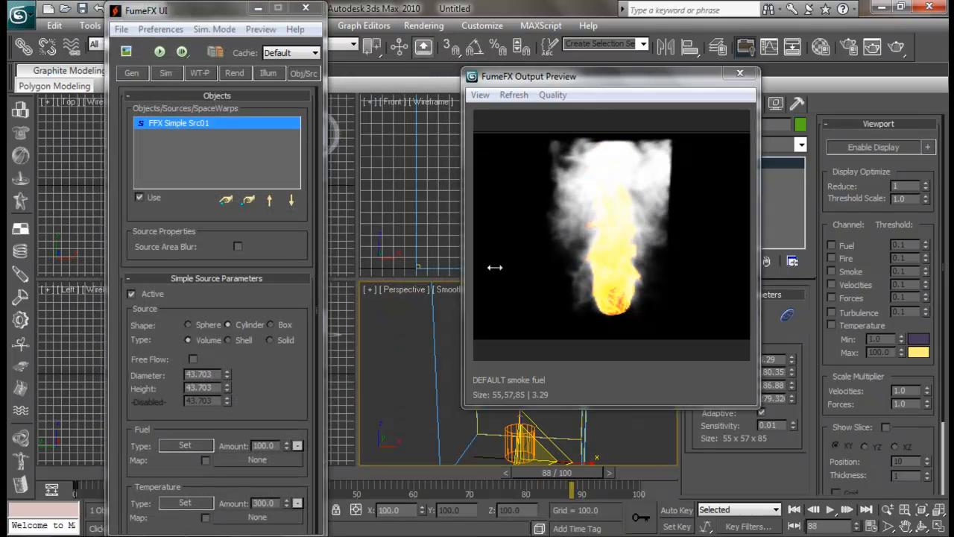
pyautogui.scroll(-3, 277, 297)
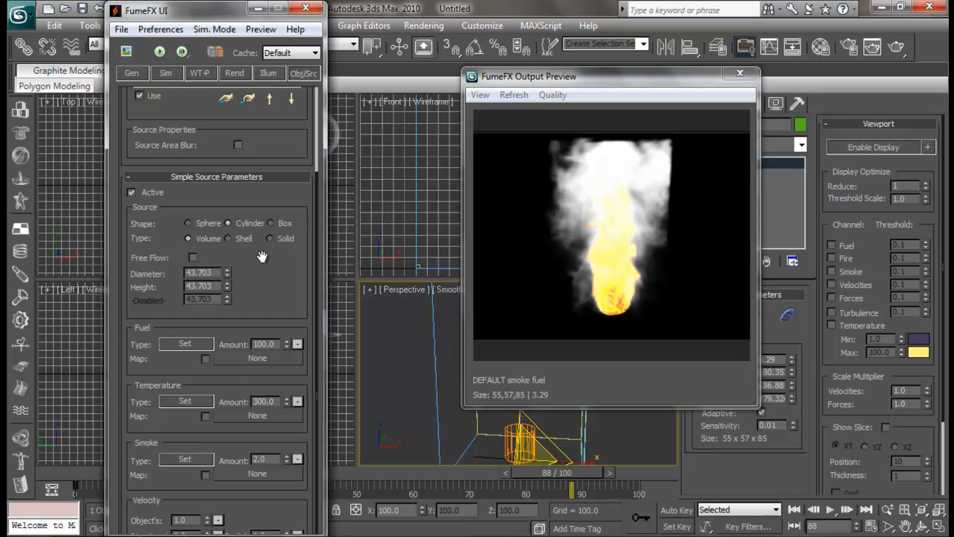
pyautogui.click(270, 224)
pyautogui.click(241, 223)
pyautogui.click(226, 238)
pyautogui.click(286, 238)
pyautogui.moveTo(222, 17); pyautogui.dragTo(224, 13)
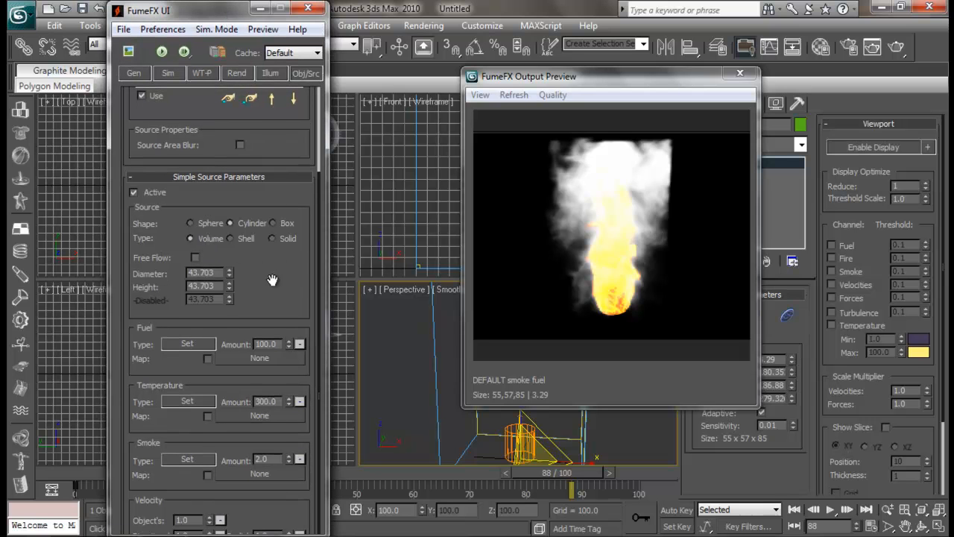
# - Try enlarging the source cylinder to a diameter of about 63.4 and a height of about 62.9, and undo both changes
pyautogui.moveTo(228, 270); pyautogui.dragTo(235, 248)
pyautogui.moveTo(228, 284); pyautogui.dragTo(237, 248)
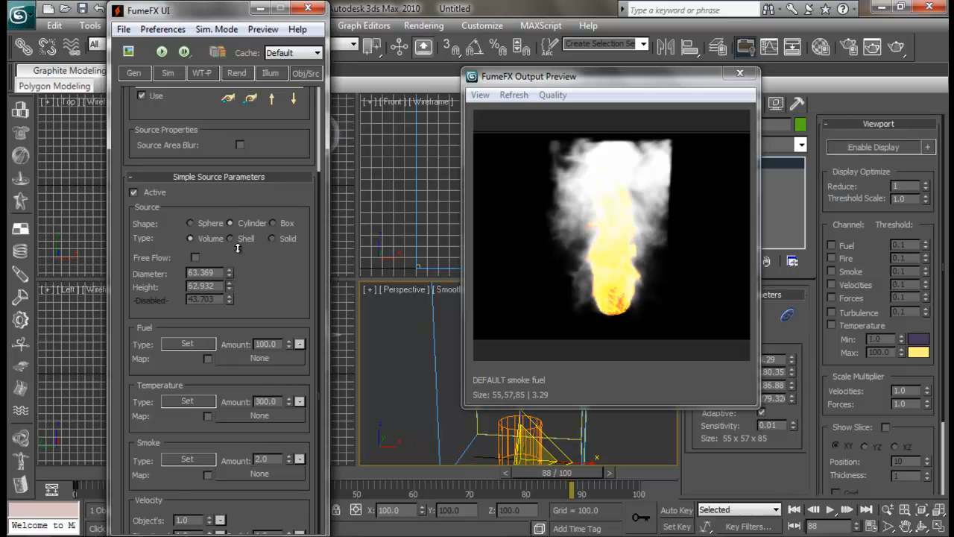
pyautogui.hotkey('ctrl', 'z')
pyautogui.hotkey('ctrl', 'z')
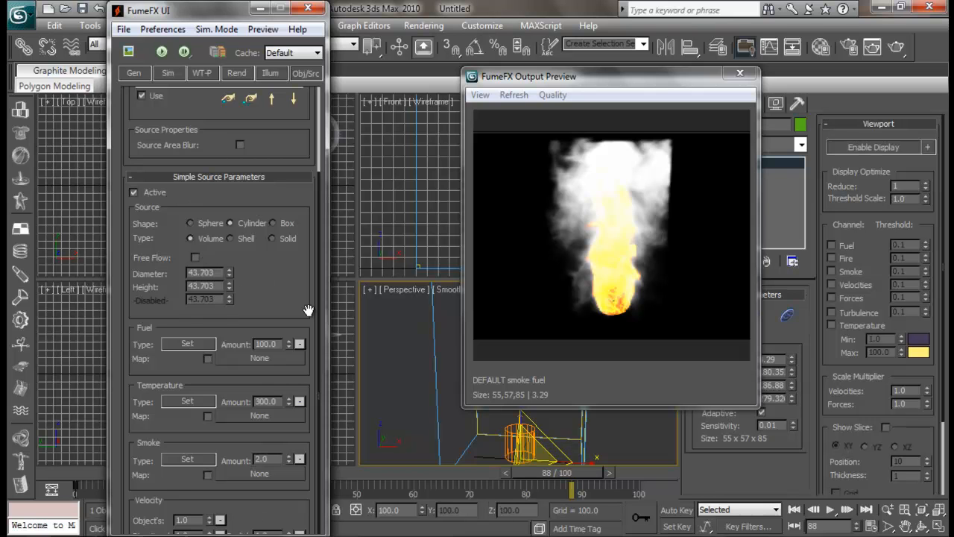
# - Examine the fuel simulation settings together with the simple source's fuel, temperature and smoke parameters
pyautogui.moveTo(224, 20); pyautogui.dragTo(229, 20)
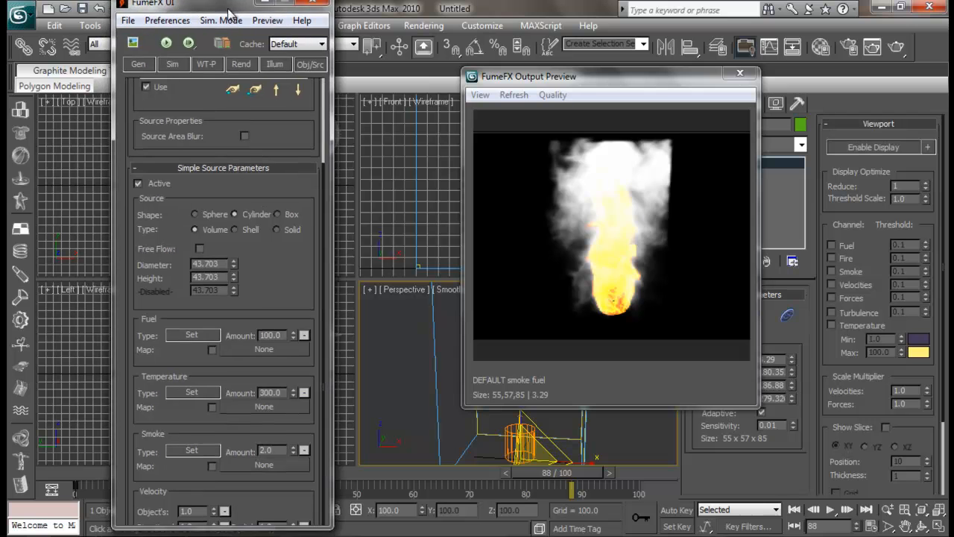
pyautogui.click(175, 72)
pyautogui.scroll(-1, 212, 295)
pyautogui.scroll(1, 228, 324)
pyautogui.moveTo(204, 343); pyautogui.dragTo(215, 147)
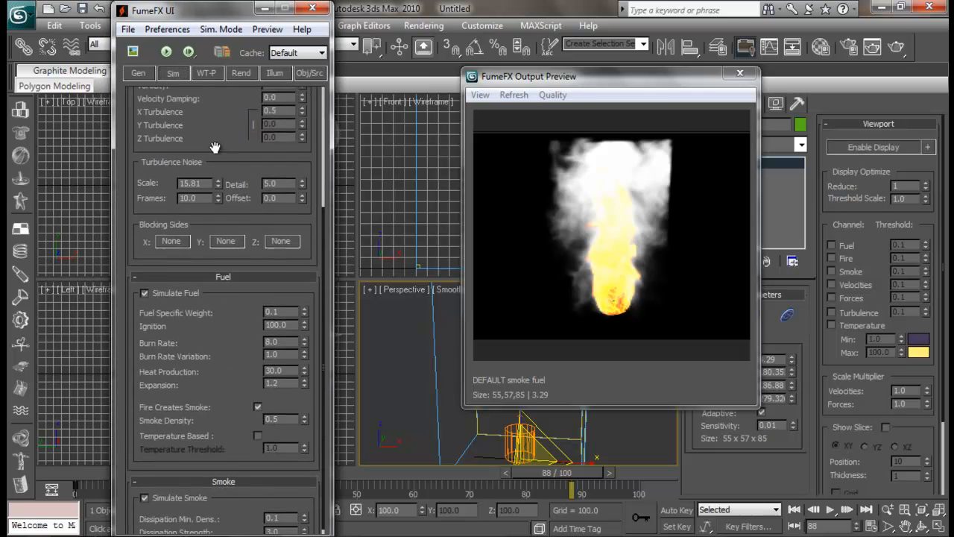
pyautogui.click(310, 73)
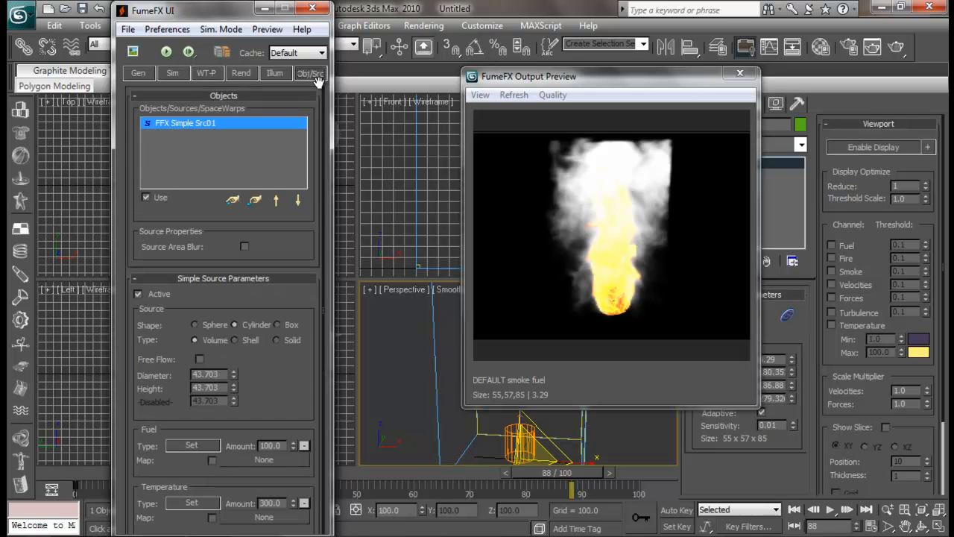
pyautogui.moveTo(286, 286); pyautogui.dragTo(289, 263)
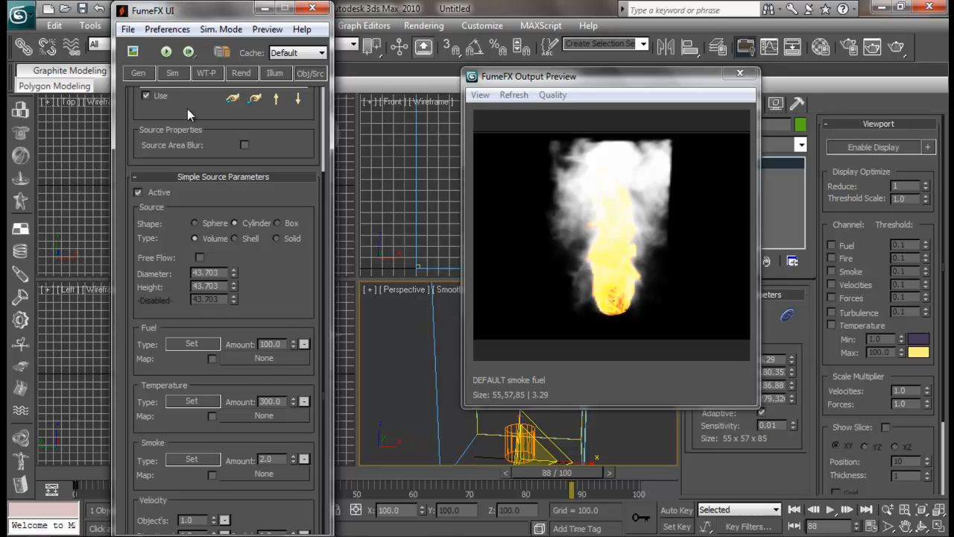
pyautogui.click(172, 73)
pyautogui.moveTo(218, 331); pyautogui.dragTo(220, 178)
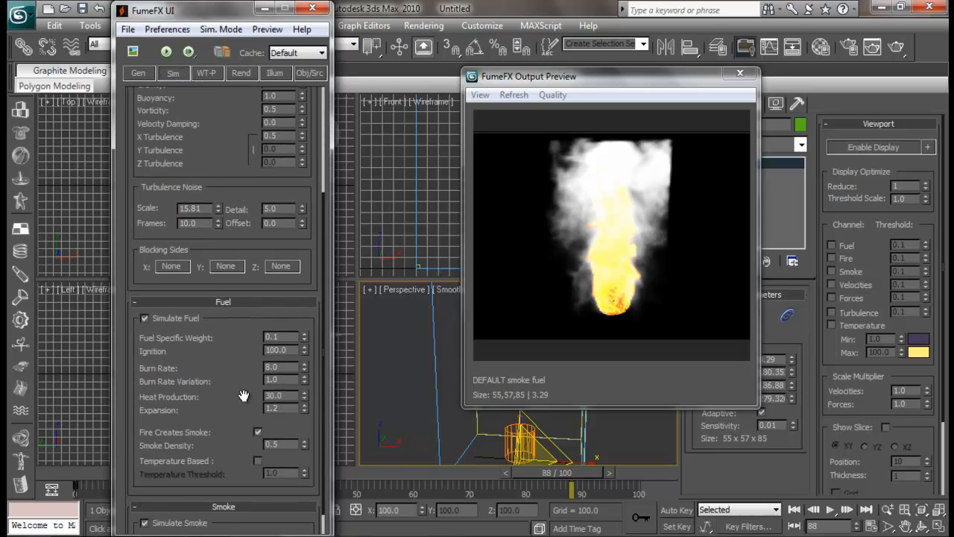
pyautogui.moveTo(244, 395); pyautogui.dragTo(237, 353)
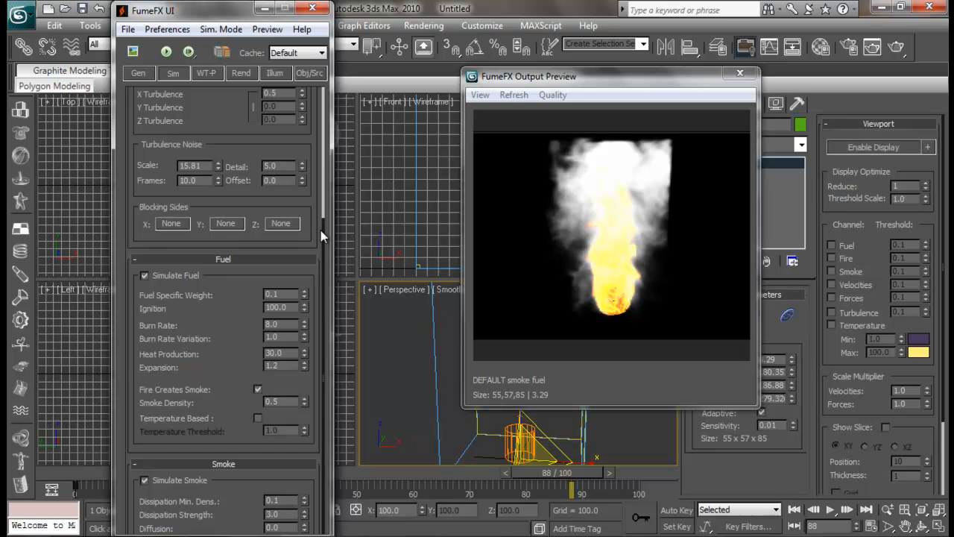
pyautogui.click(315, 73)
pyautogui.moveTo(273, 398); pyautogui.dragTo(259, 359)
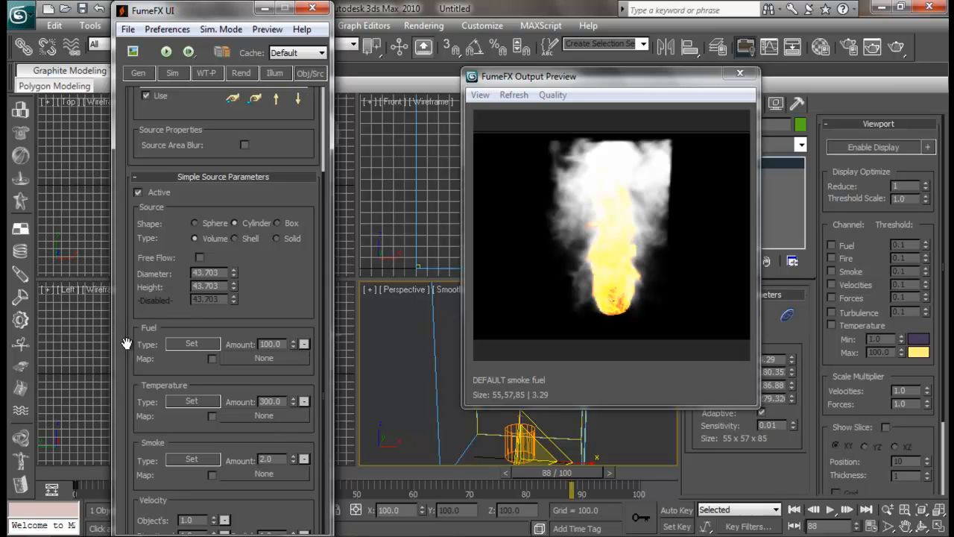
# - Examine the fuel channel's type options and map choices in the simple source, along with the fuel simulation settings
pyautogui.click(184, 346)
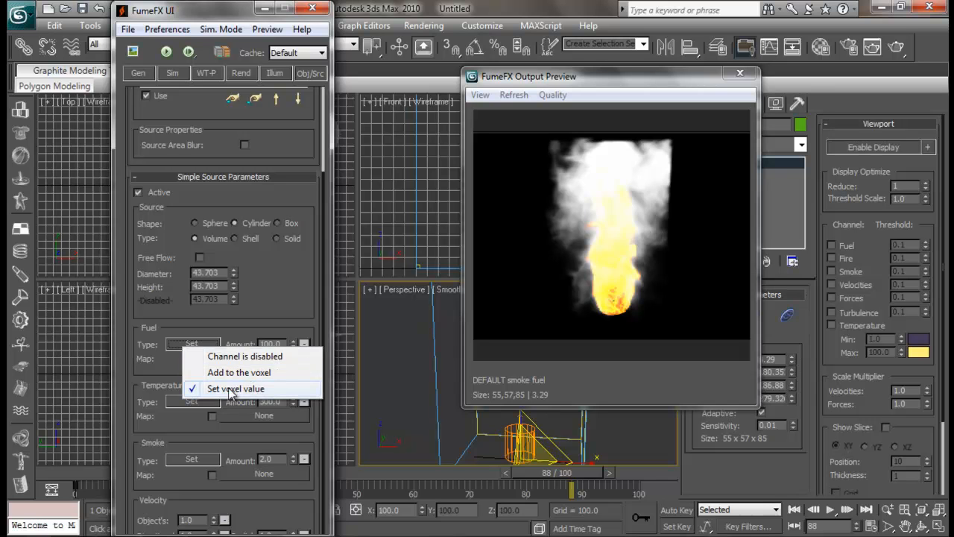
pyautogui.click(257, 297)
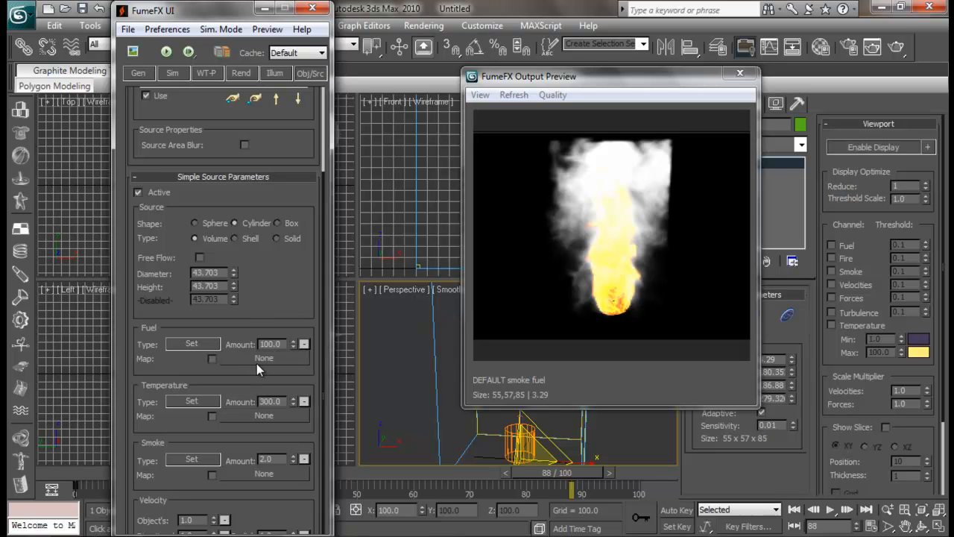
pyautogui.click(172, 72)
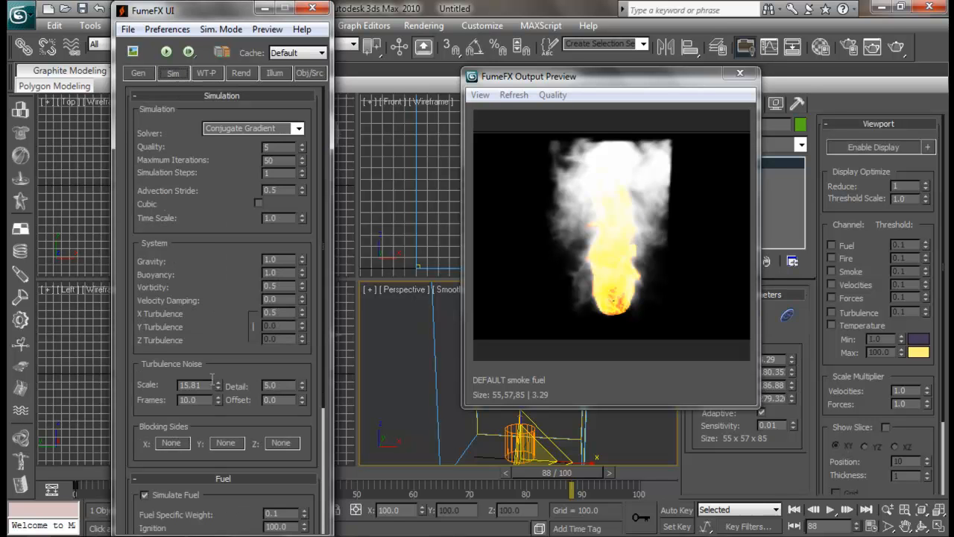
pyautogui.scroll(-5, 237, 495)
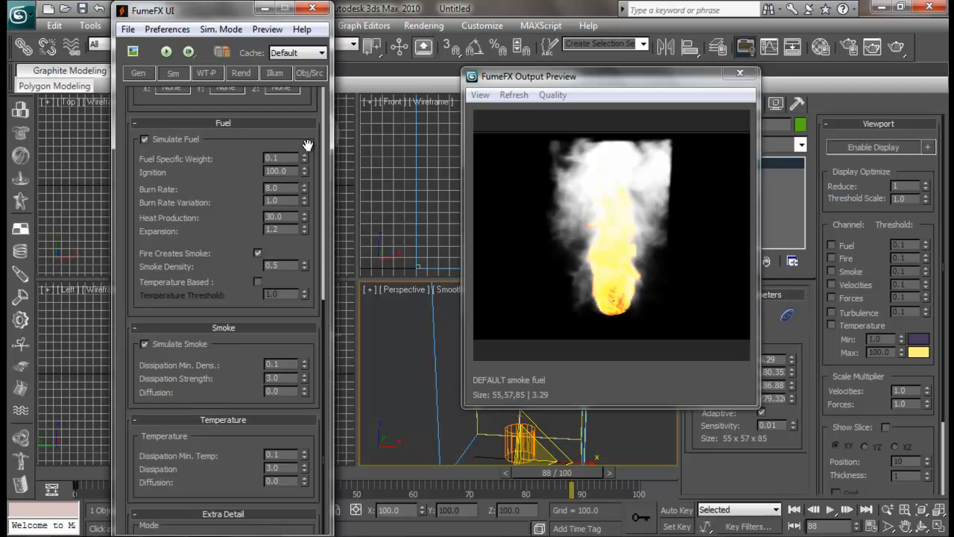
pyautogui.click(309, 72)
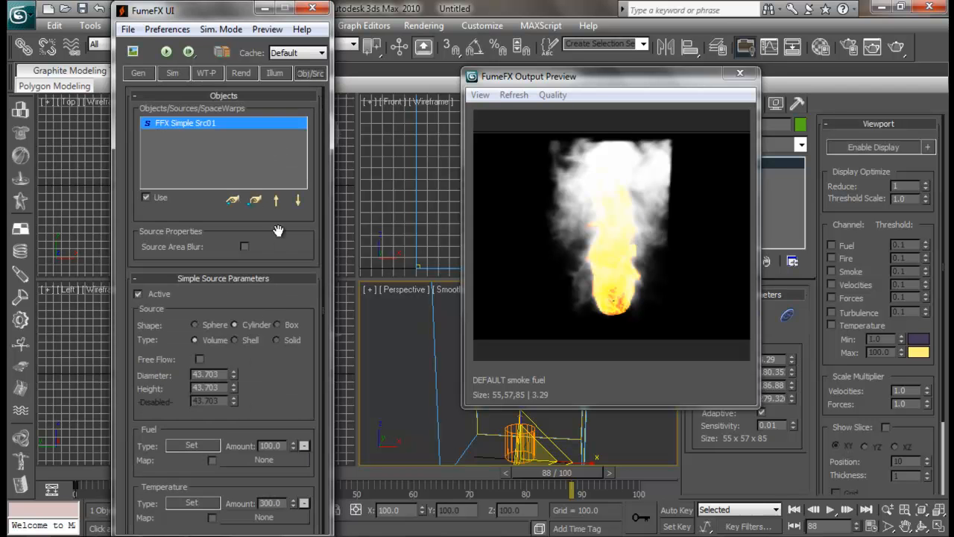
pyautogui.moveTo(223, 430); pyautogui.dragTo(252, 334)
pyautogui.click(273, 369)
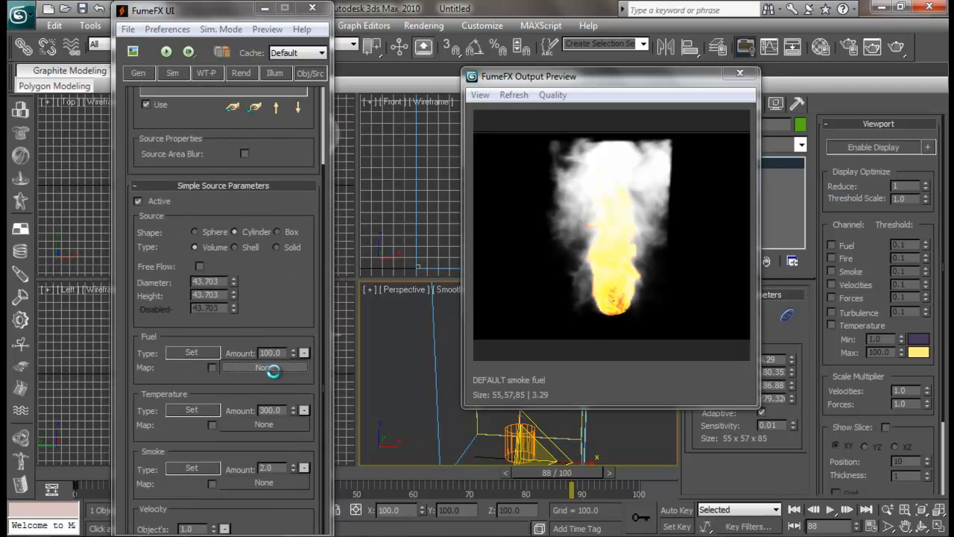
pyautogui.click(586, 66)
pyautogui.moveTo(267, 305); pyautogui.dragTo(264, 297)
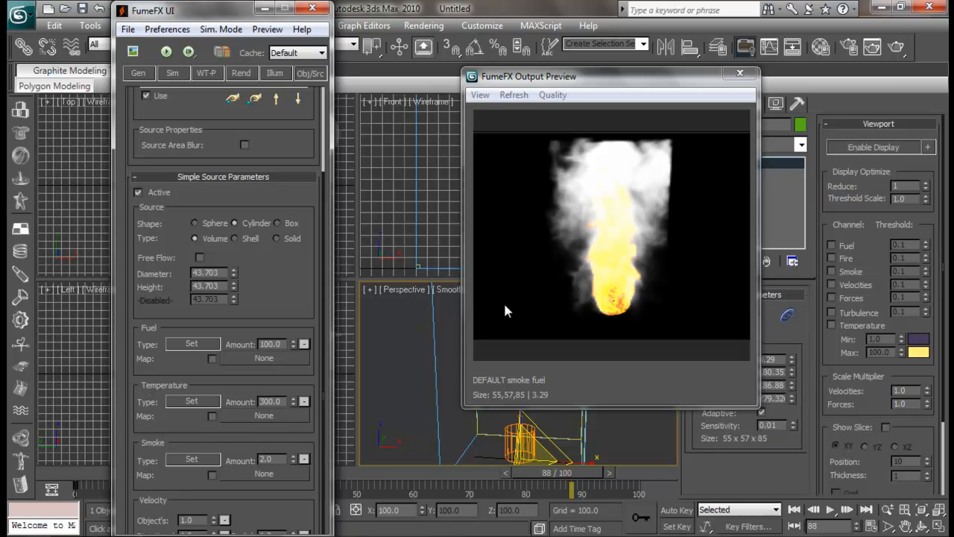
# - Set the simple source's temperature amount to 900
pyautogui.doubleClick(272, 402)
pyautogui.write('900')
pyautogui.press('Return')
pyautogui.click(223, 386)
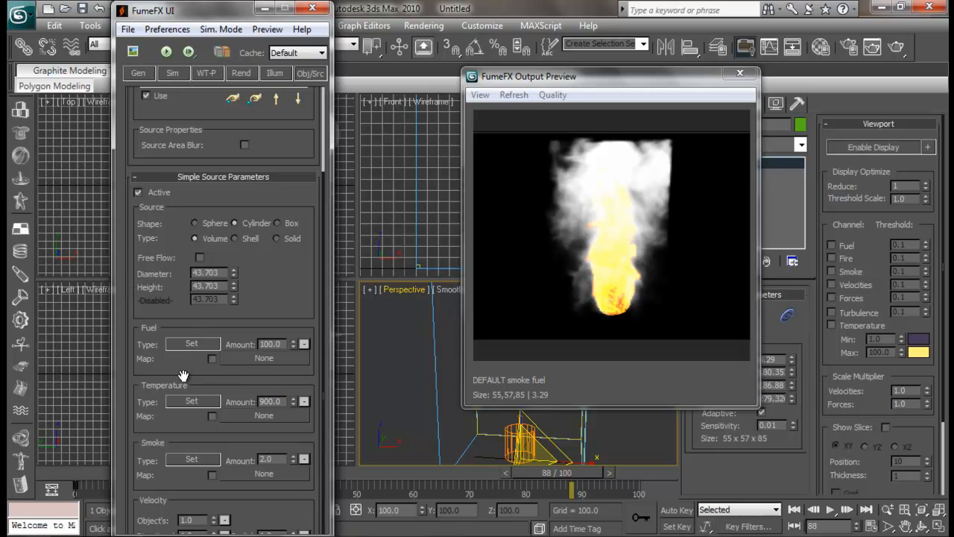
# - Set the simple source's smoke amount to 1.0 and make it depend on Voxel Fuel
pyautogui.moveTo(282, 458); pyautogui.dragTo(149, 443)
pyautogui.write('1')
pyautogui.press('Return')
pyautogui.click(305, 458)
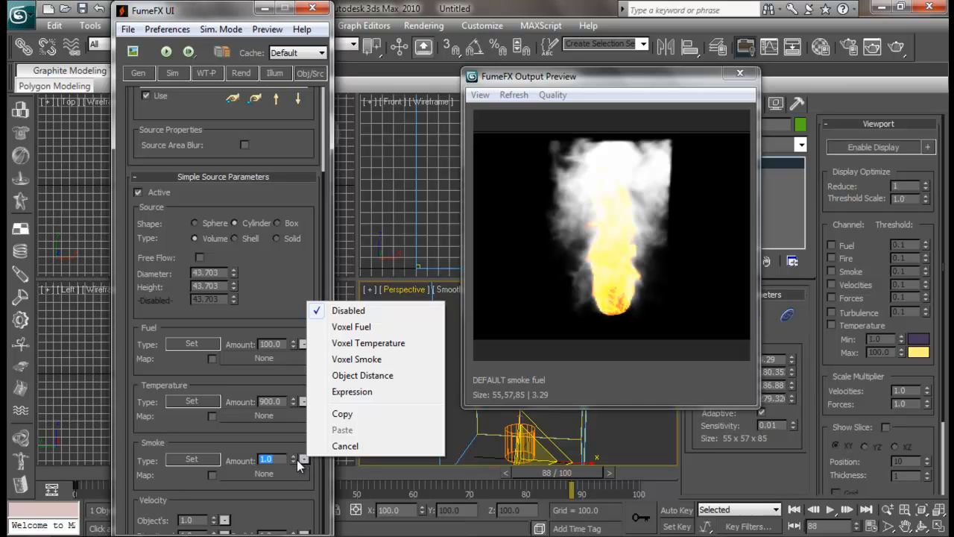
pyautogui.click(340, 328)
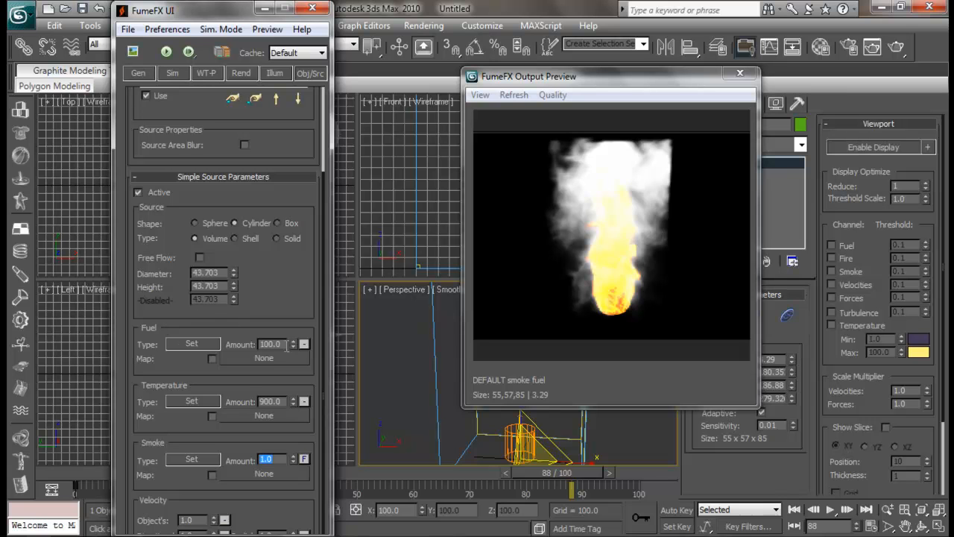
pyautogui.rightClick(304, 459)
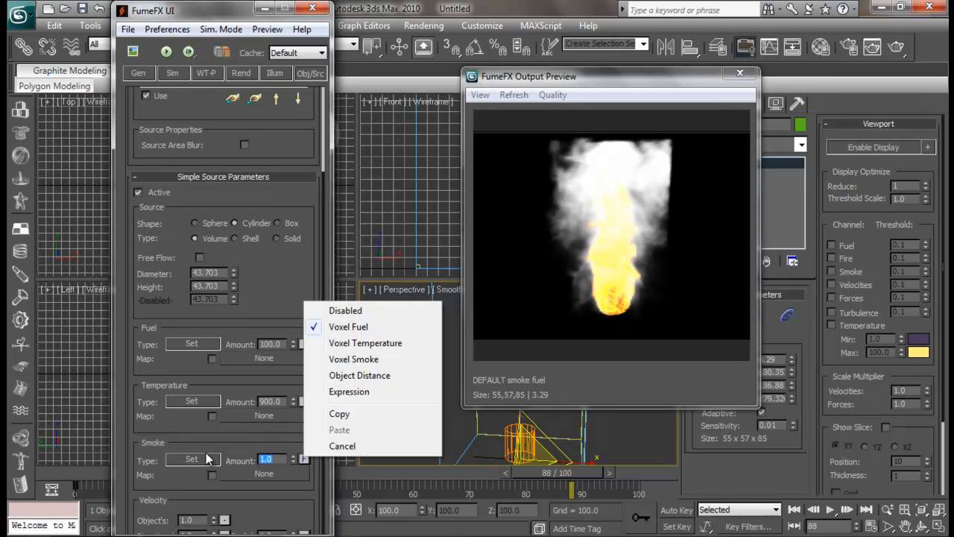
pyautogui.click(350, 327)
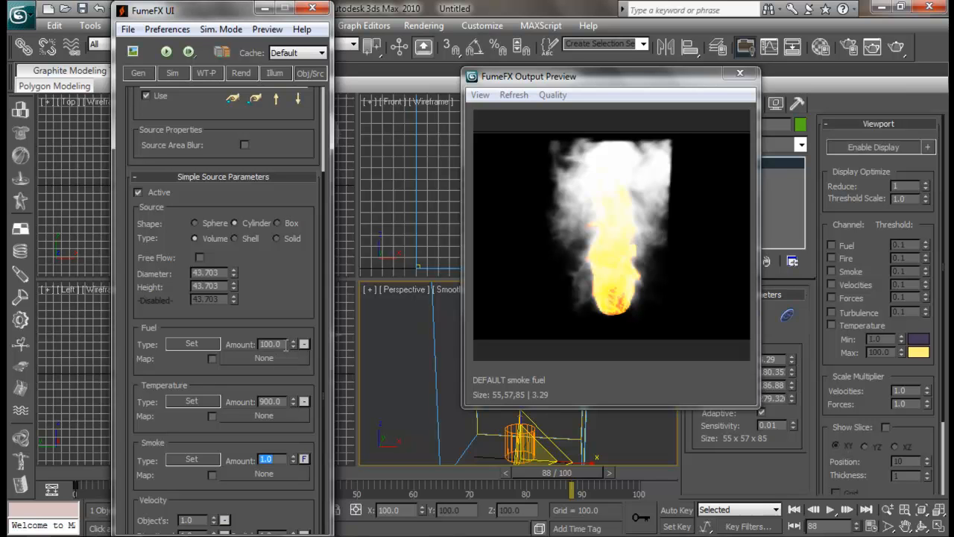
# - Inspect the minimum and maximum Voxel Fuel influence settings for the smoke amount, then close them without changes
pyautogui.doubleClick(285, 345)
pyautogui.click(288, 441)
pyautogui.moveTo(233, 18); pyautogui.dragTo(338, 18)
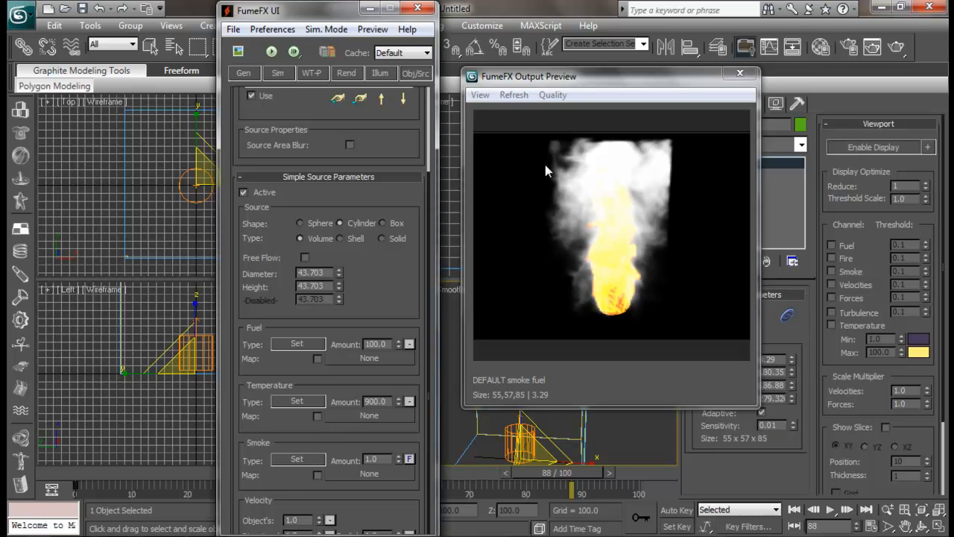
pyautogui.moveTo(363, 293); pyautogui.dragTo(401, 195)
pyautogui.click(411, 459)
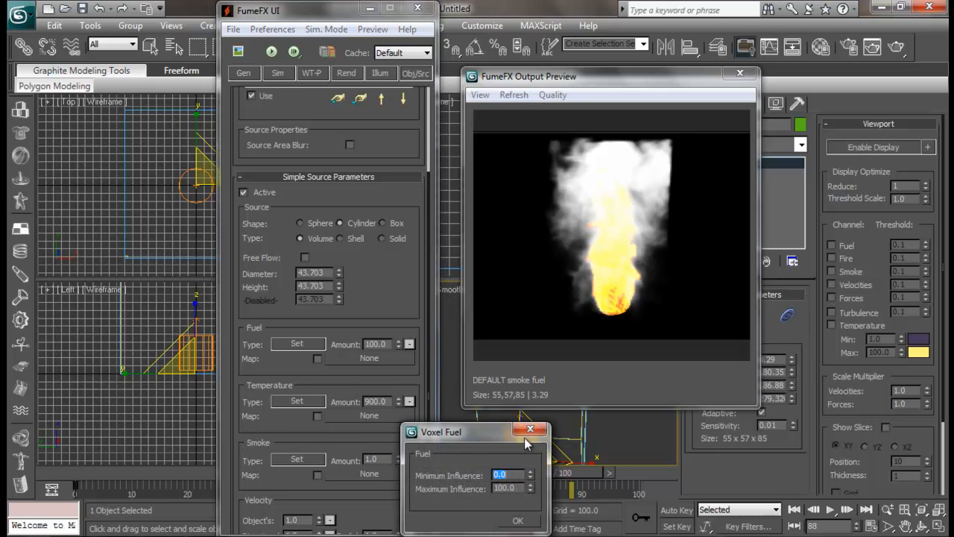
pyautogui.click(540, 431)
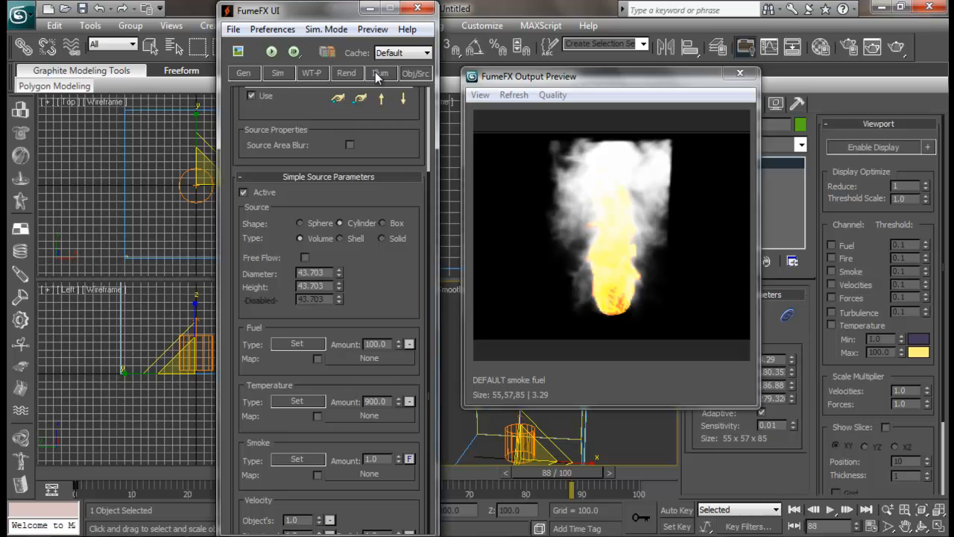
pyautogui.moveTo(405, 198); pyautogui.dragTo(410, 448)
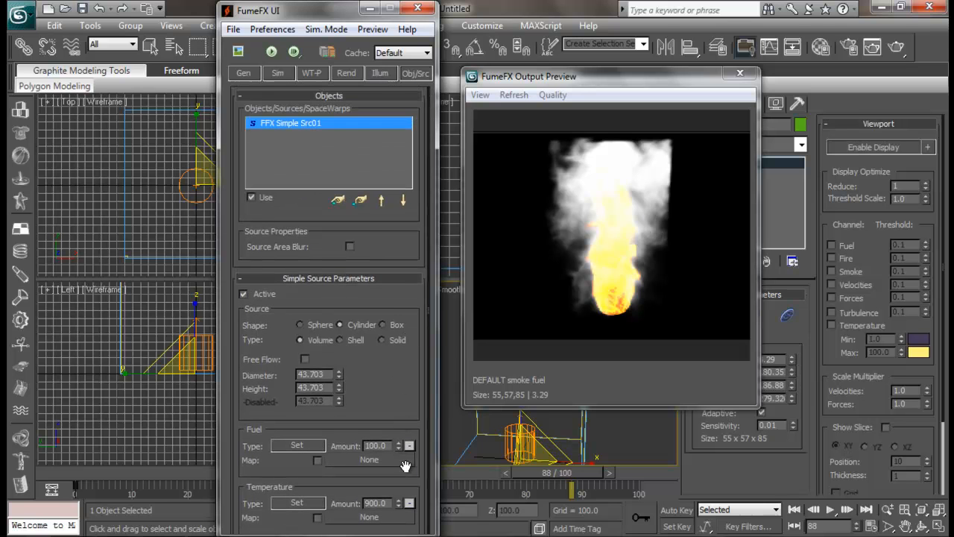
# - Examine the rendering parameters, including container edges, volume shading, fire and smoke settings
pyautogui.click(346, 74)
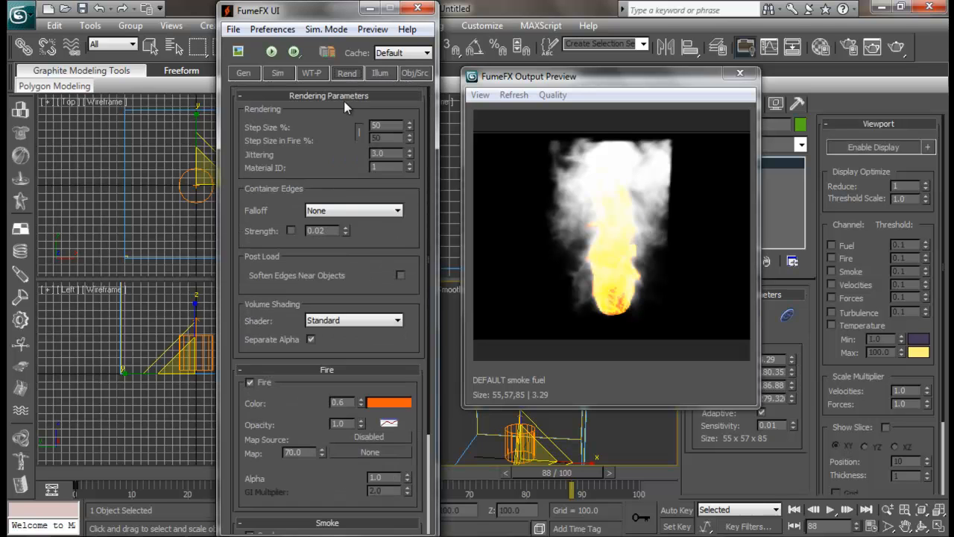
pyautogui.scroll(-2, 380, 336)
pyautogui.scroll(2, 387, 328)
pyautogui.moveTo(329, 188); pyautogui.dragTo(330, 98)
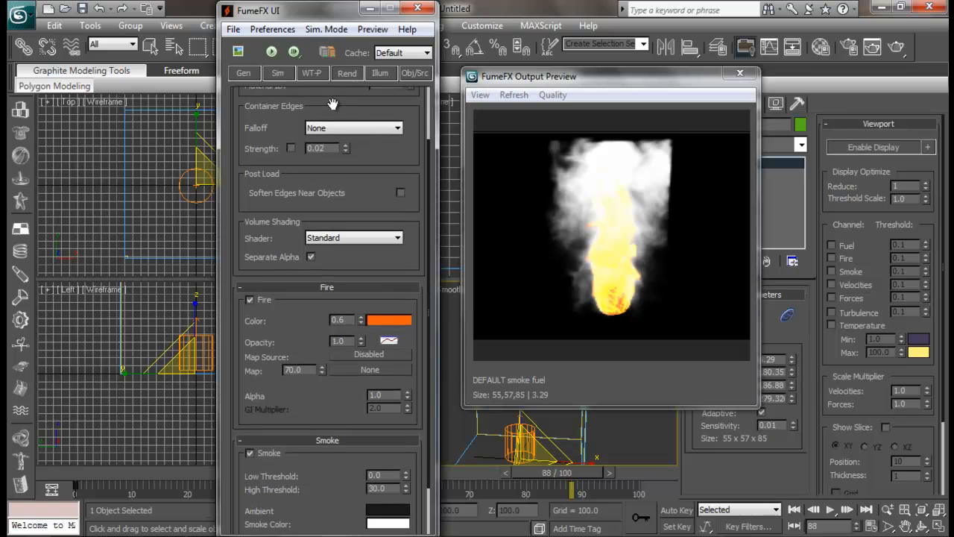
pyautogui.moveTo(315, 317); pyautogui.dragTo(314, 173)
pyautogui.moveTo(345, 341); pyautogui.dragTo(320, 192)
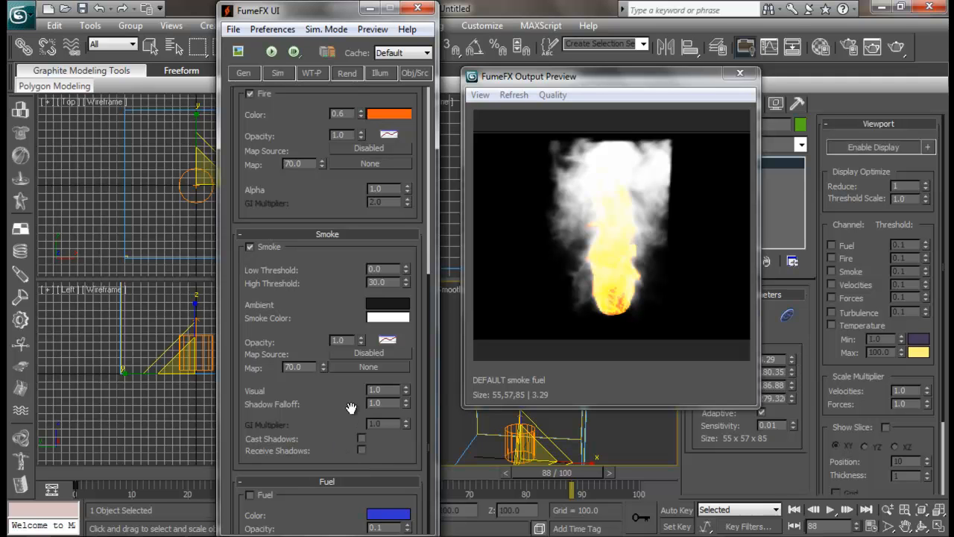
pyautogui.scroll(3, 348, 414)
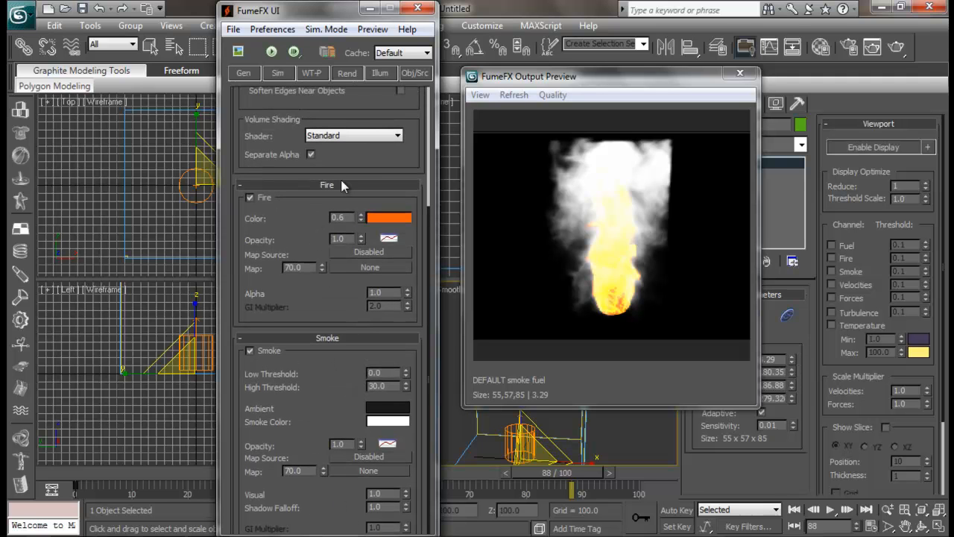
pyautogui.moveTo(346, 401)
pyautogui.mouseDown()
pyautogui.moveTo(341, 382)
pyautogui.moveTo(342, 396)
pyautogui.mouseUp()
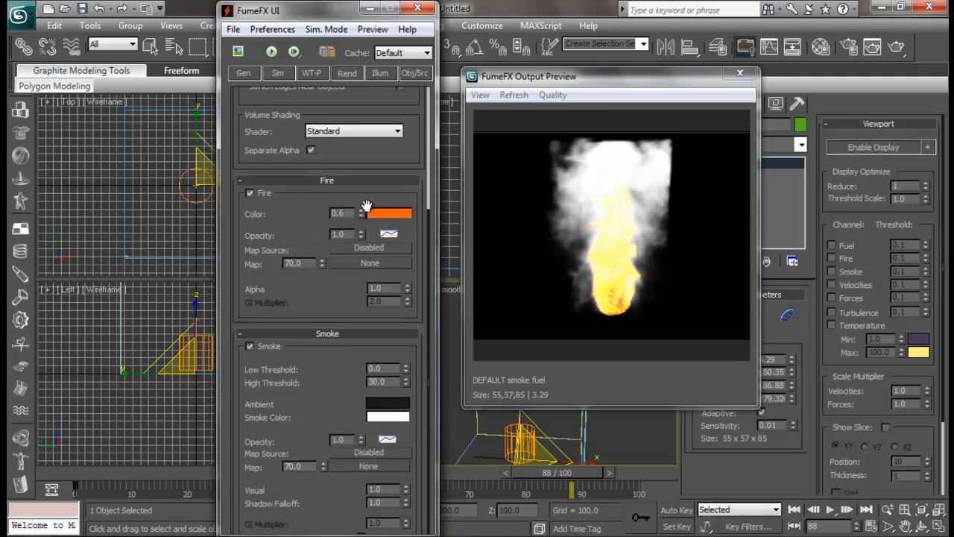
# - Lower the fire colour multiplier to 0.0, and enlarge and reposition the output preview window
pyautogui.moveTo(361, 139); pyautogui.dragTo(384, 224)
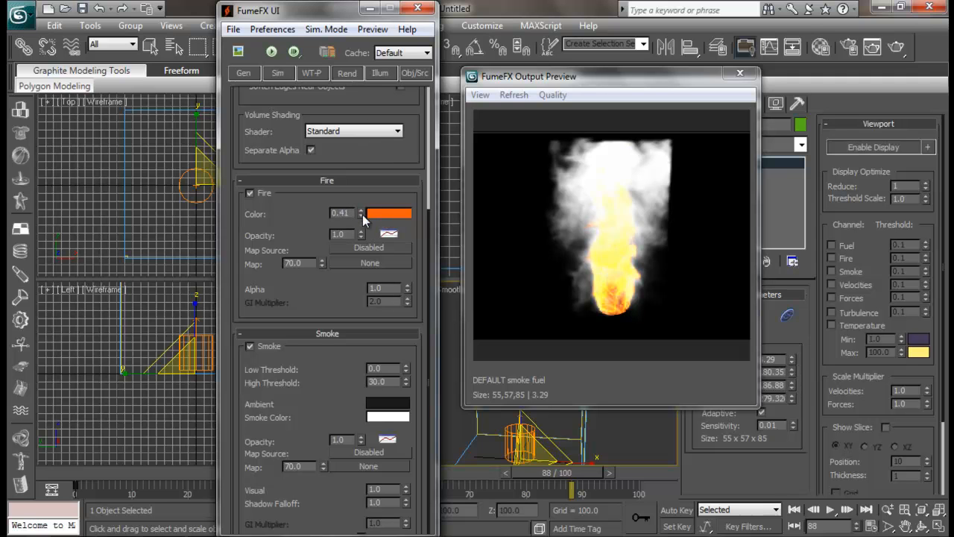
pyautogui.rightClick(362, 215)
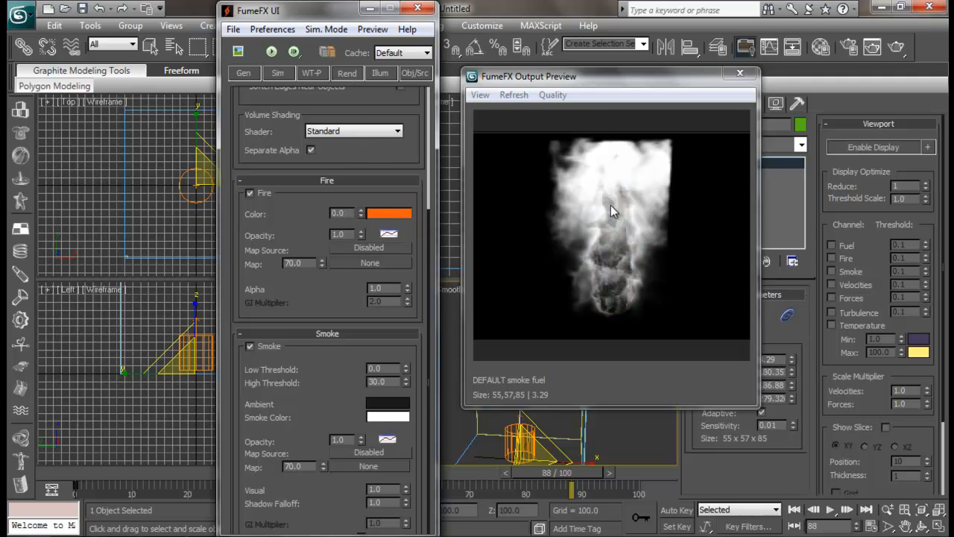
pyautogui.moveTo(758, 407); pyautogui.dragTo(839, 487)
pyautogui.moveTo(704, 76); pyautogui.dragTo(754, 45)
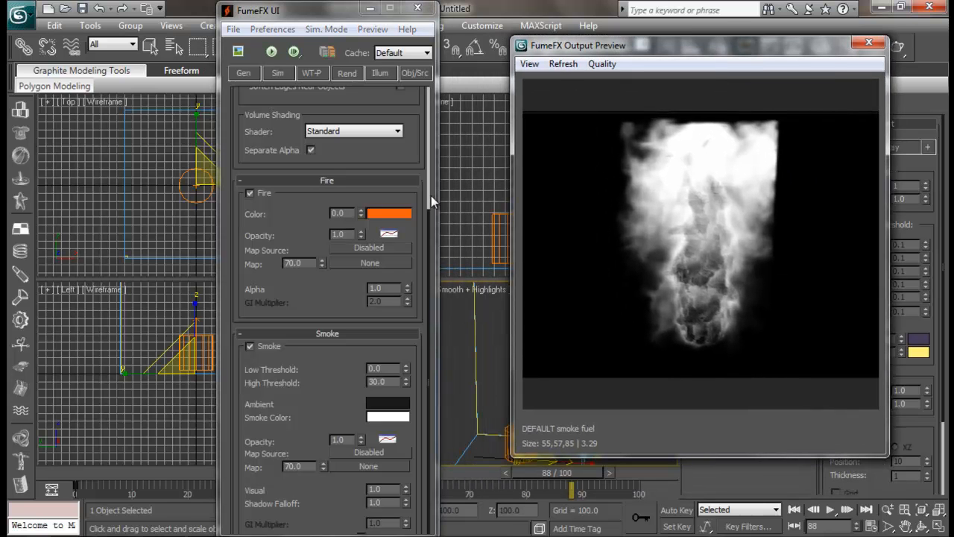
# - Try higher fire colour multipliers while watching the preview, and settle on 0.2
pyautogui.moveTo(363, 213); pyautogui.dragTo(362, 195)
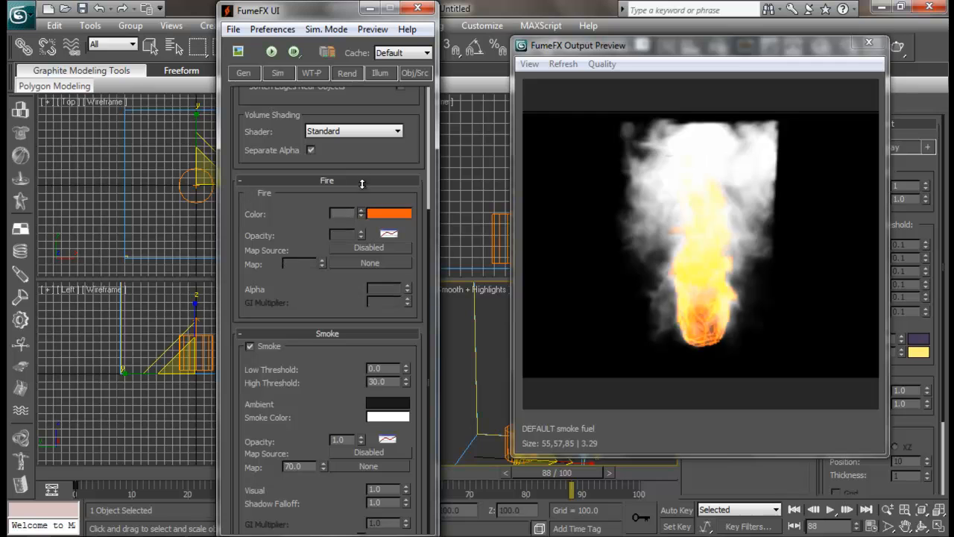
pyautogui.moveTo(375, 132); pyautogui.dragTo(377, 284)
pyautogui.moveTo(355, 214); pyautogui.dragTo(257, 206)
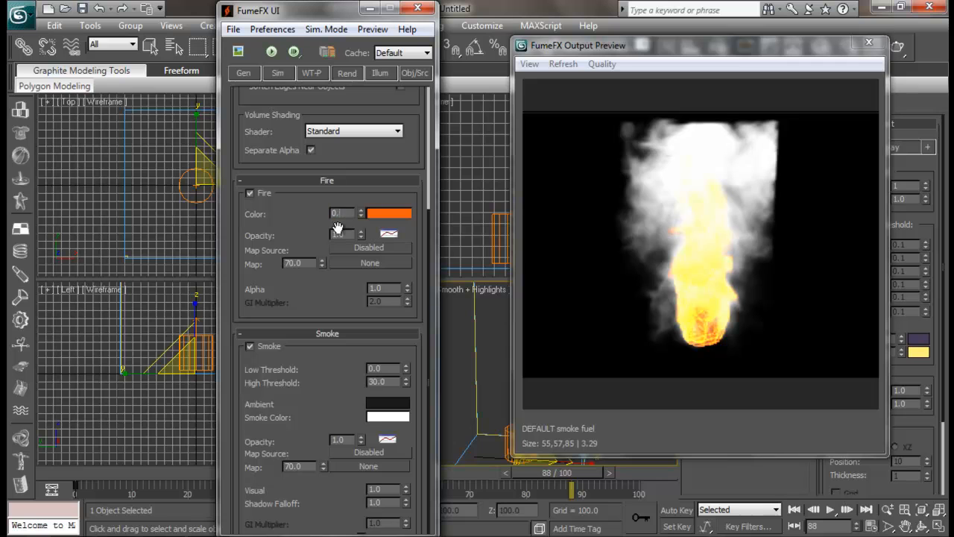
pyautogui.write('2')
pyautogui.press('Return')
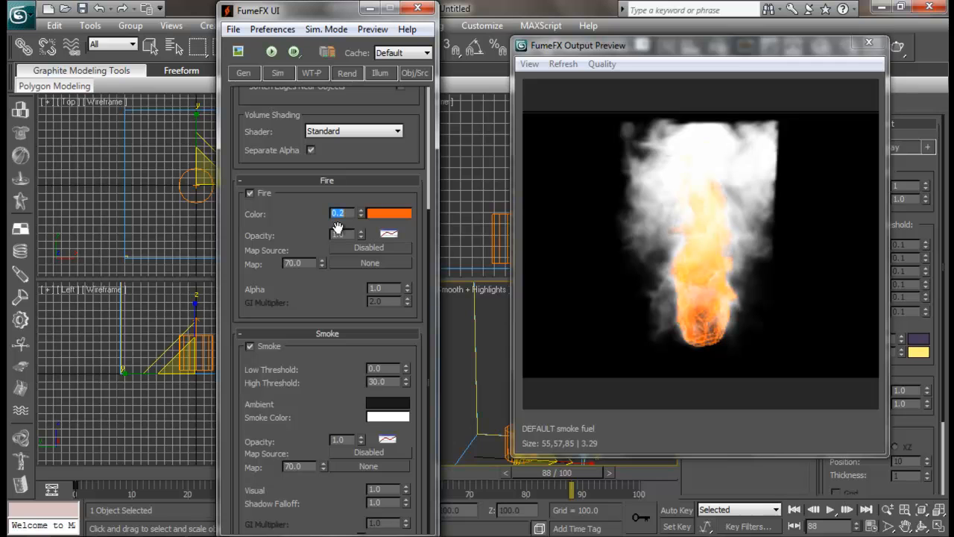
# - Try a yellow-orange fire colour of about RGB 255, 183, 20, and cancel the colour change
pyautogui.click(389, 214)
pyautogui.moveTo(493, 109); pyautogui.dragTo(576, 112)
pyautogui.moveTo(487, 138); pyautogui.dragTo(480, 123)
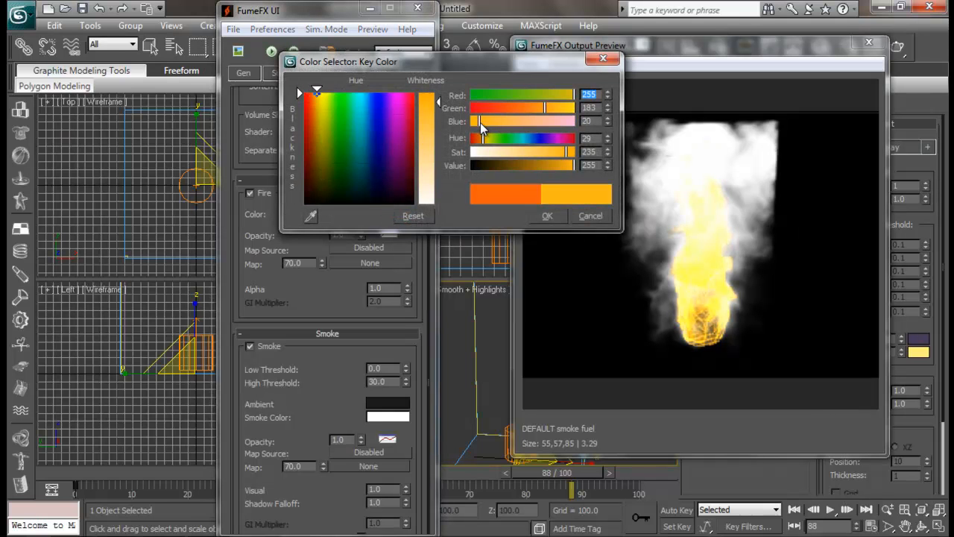
pyautogui.click(588, 216)
# - Switch the fire colour to key mode, open its gradient for editing and select the white end key
pyautogui.rightClick(383, 214)
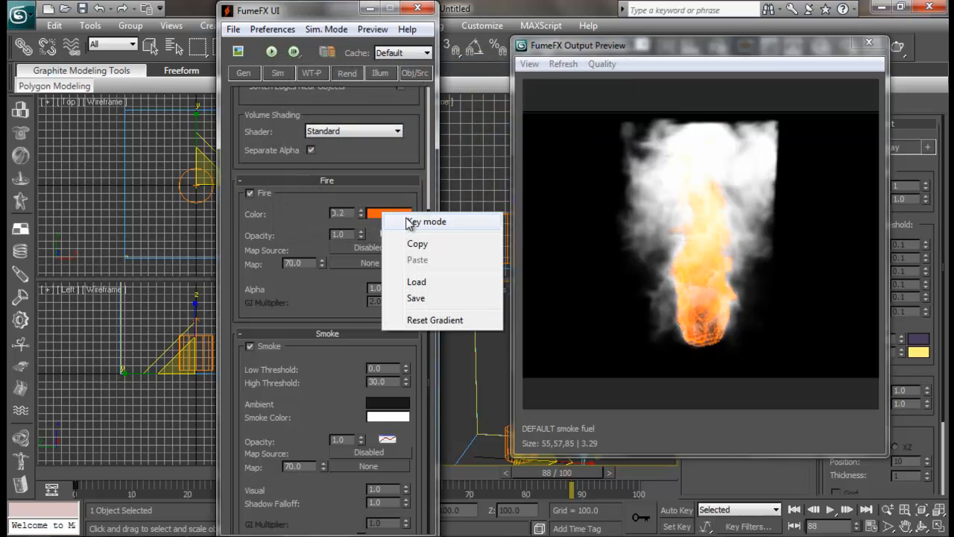
pyautogui.click(411, 221)
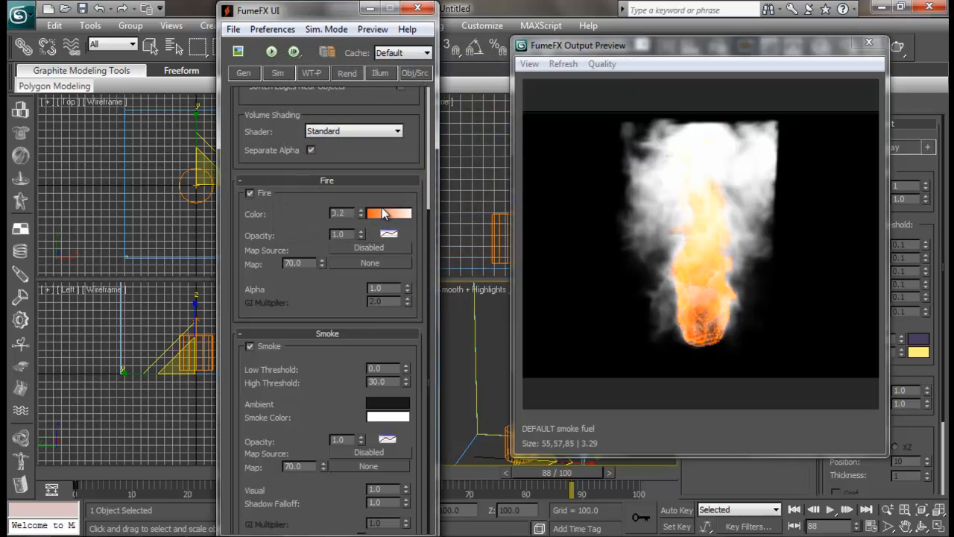
pyautogui.click(384, 215)
pyautogui.moveTo(457, 217); pyautogui.dragTo(270, 95)
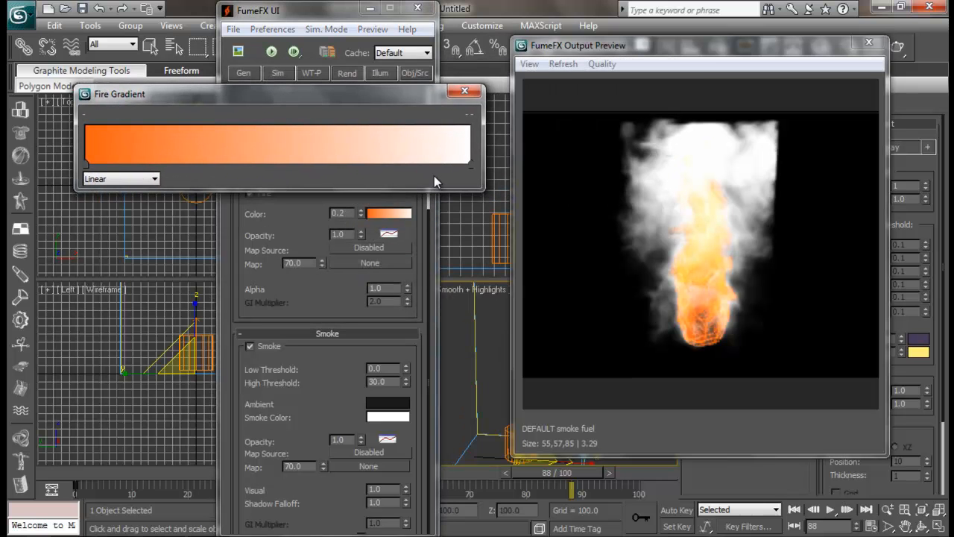
pyautogui.click(471, 163)
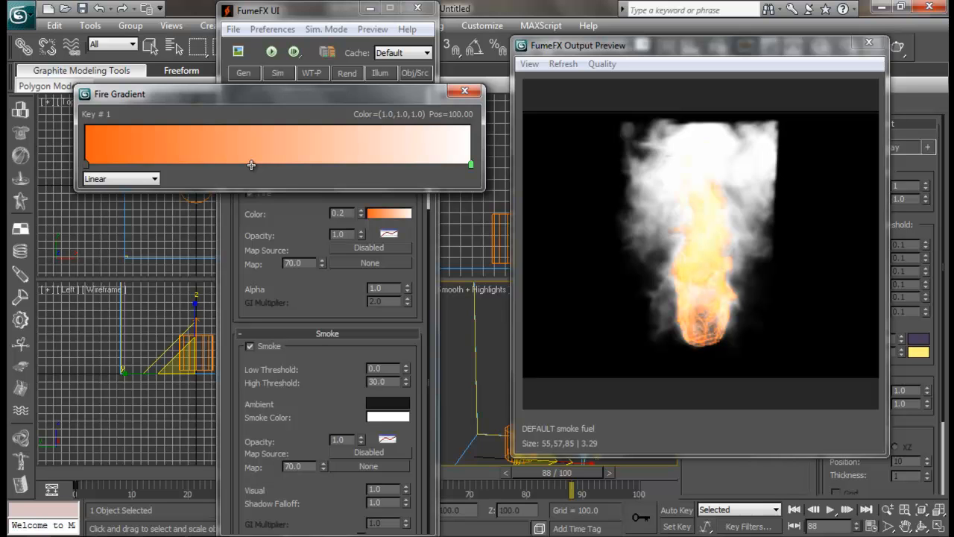
pyautogui.moveTo(263, 94); pyautogui.dragTo(282, 73)
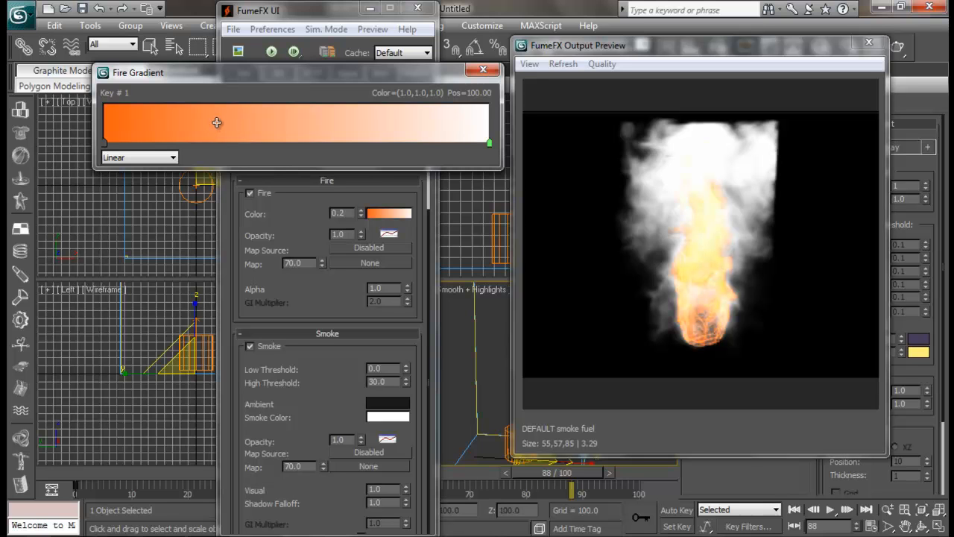
# - Add two intermediate keys to the fire gradient, one about a third along and one at position 63.05
pyautogui.click(105, 143)
pyautogui.click(243, 143)
pyautogui.click(347, 143)
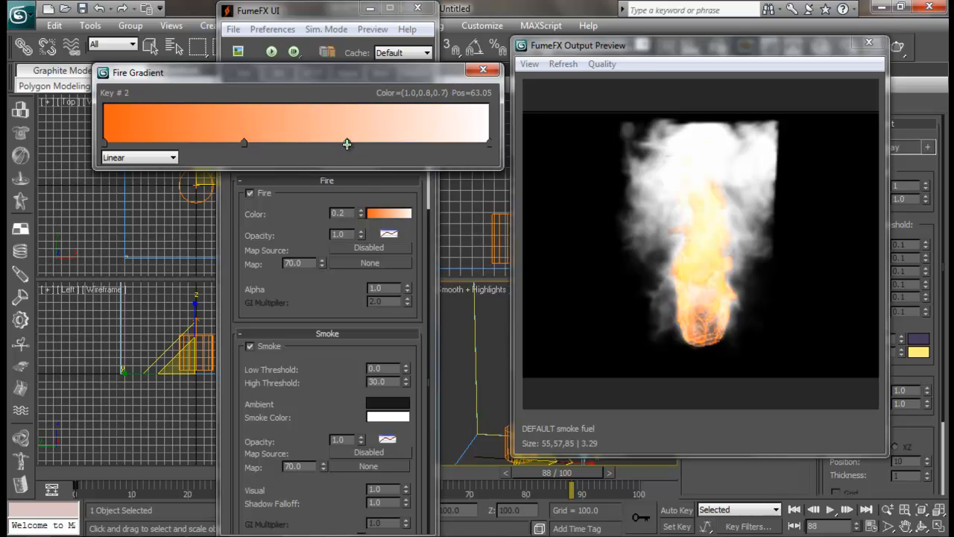
# - Recolour the fire gradient key at position 63.05 to yellow, RGB 255, 216, 47
pyautogui.doubleClick(346, 143)
pyautogui.moveTo(427, 155); pyautogui.dragTo(427, 114)
pyautogui.moveTo(548, 110); pyautogui.dragTo(559, 109)
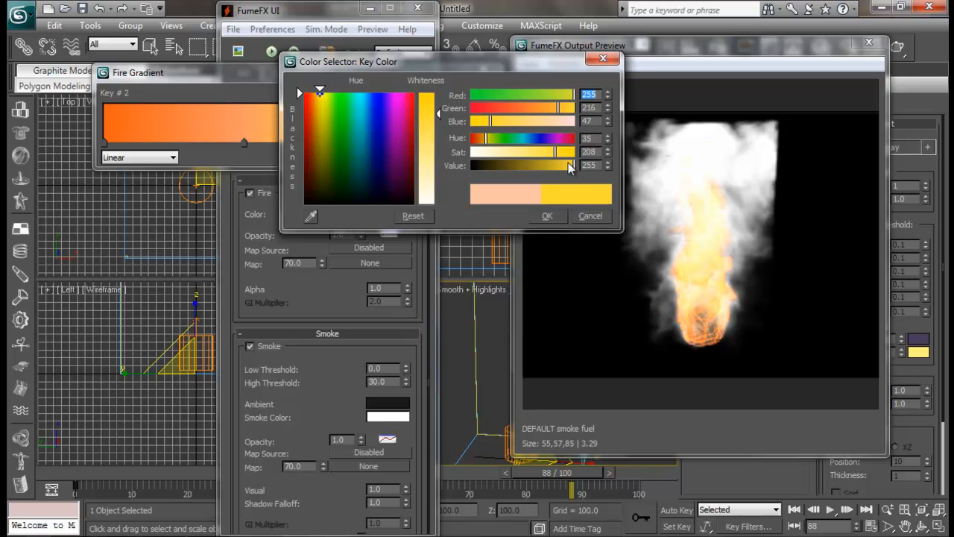
pyautogui.click(560, 216)
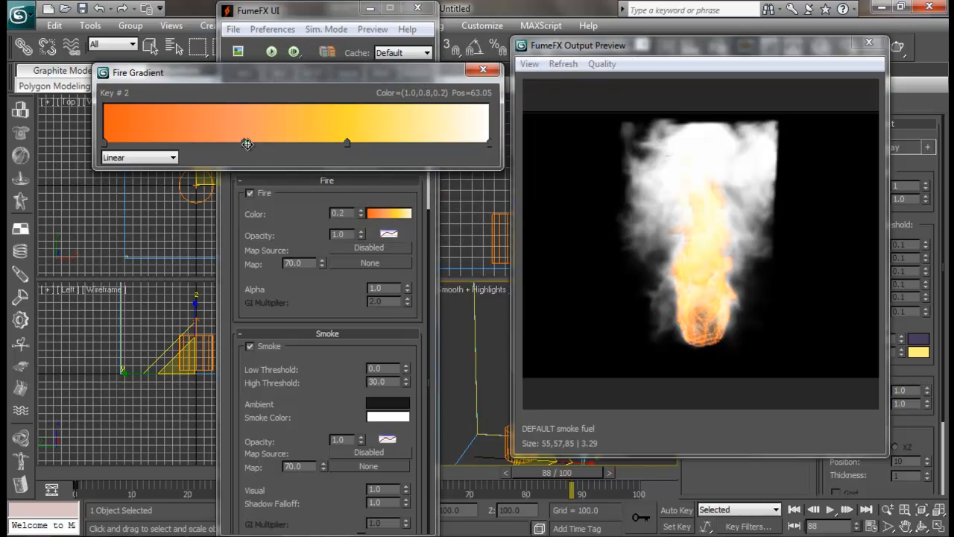
# - Add a key beside the gradient's first intermediate key and colour it dark brown, about 0.4, 0.2, 0.2
pyautogui.doubleClick(247, 144)
pyautogui.moveTo(432, 148); pyautogui.dragTo(435, 130)
pyautogui.moveTo(507, 123); pyautogui.dragTo(514, 123)
pyautogui.moveTo(477, 165); pyautogui.dragTo(513, 166)
pyautogui.click(547, 216)
# - Move the light orange key to about position 42 and the dark brown key to 20.19, and close the fire gradient
pyautogui.moveTo(246, 144); pyautogui.dragTo(267, 146)
pyautogui.click(175, 147)
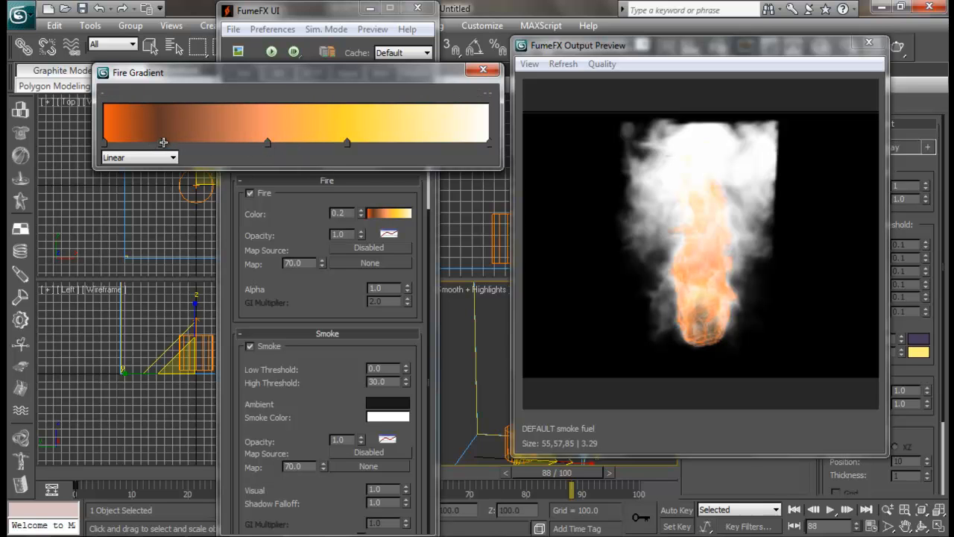
pyautogui.moveTo(162, 143); pyautogui.dragTo(181, 144)
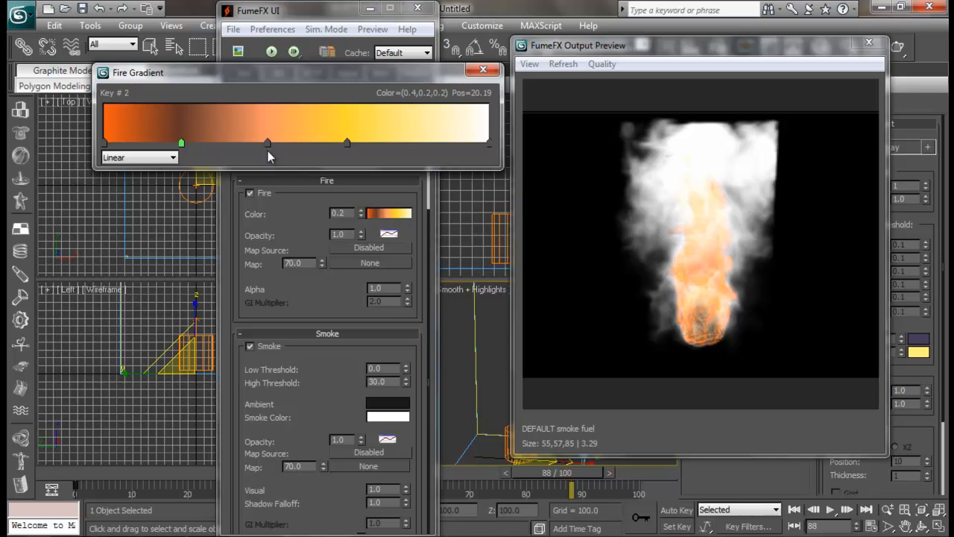
pyautogui.moveTo(334, 75); pyautogui.dragTo(348, 173)
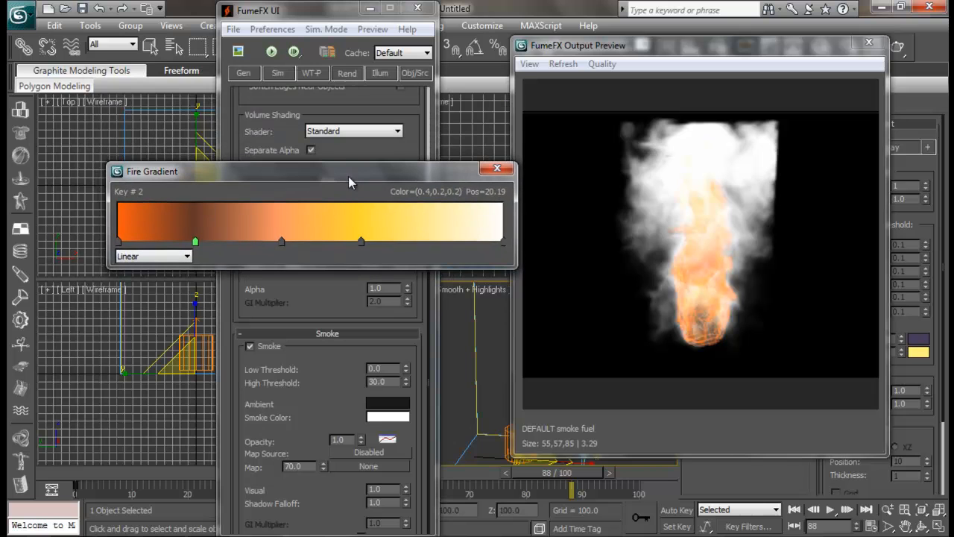
pyautogui.click(498, 169)
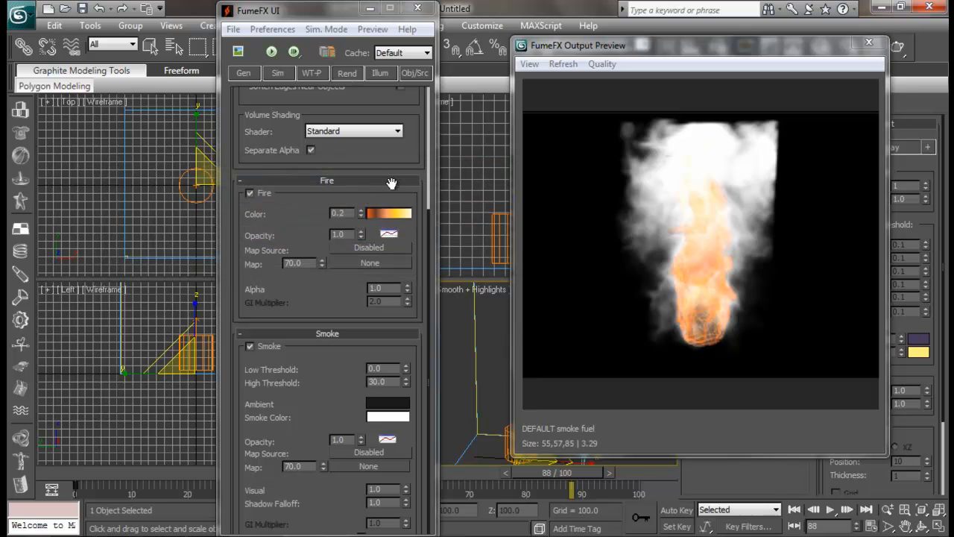
# - Reopen the fire gradient, shift the brown key slightly towards the start and move the light orange key to position 45.14
pyautogui.click(387, 216)
pyautogui.click(119, 241)
pyautogui.moveTo(196, 239)
pyautogui.mouseDown()
pyautogui.moveTo(233, 242)
pyautogui.moveTo(188, 243)
pyautogui.mouseUp()
pyautogui.moveTo(282, 242)
pyautogui.mouseDown()
pyautogui.moveTo(336, 243)
pyautogui.moveTo(292, 243)
pyautogui.mouseUp()
# - Recolour the light orange key at position 45.14 to a deeper red-orange
pyautogui.doubleClick(292, 243)
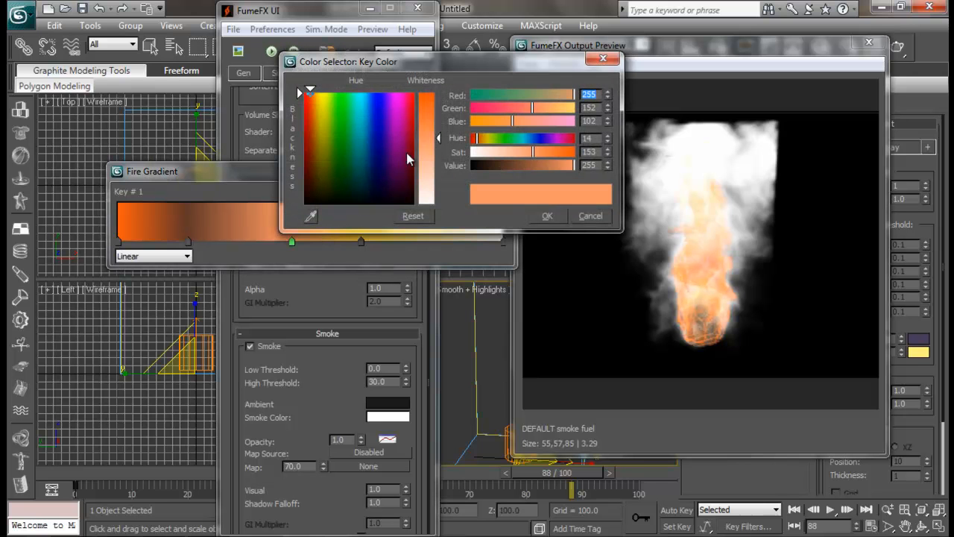
pyautogui.click(426, 119)
pyautogui.click(492, 119)
pyautogui.moveTo(523, 108)
pyautogui.mouseDown()
pyautogui.moveTo(568, 108)
pyautogui.moveTo(511, 108)
pyautogui.mouseUp()
pyautogui.click(549, 216)
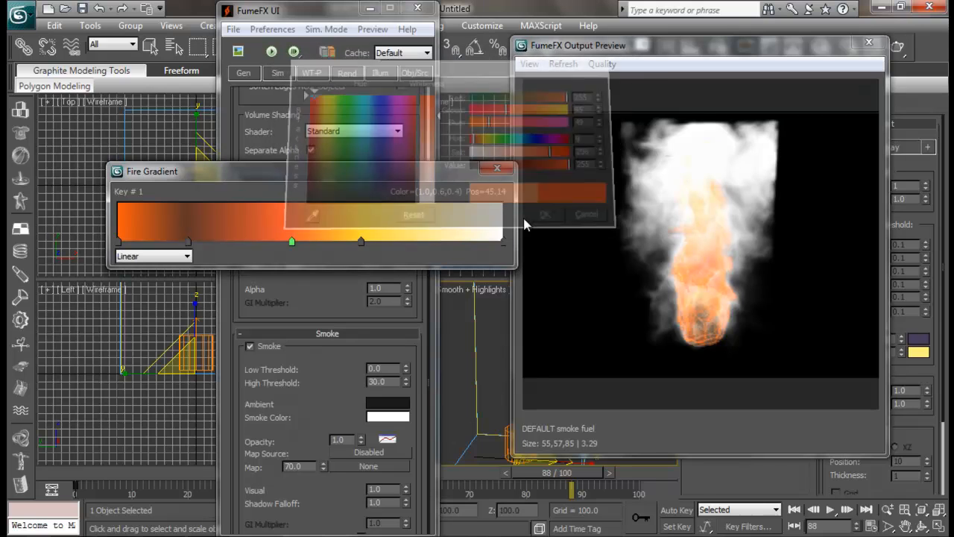
# - Add a white key near the gradient's end, move it to about position 81 and widen the gradient window
pyautogui.click(502, 243)
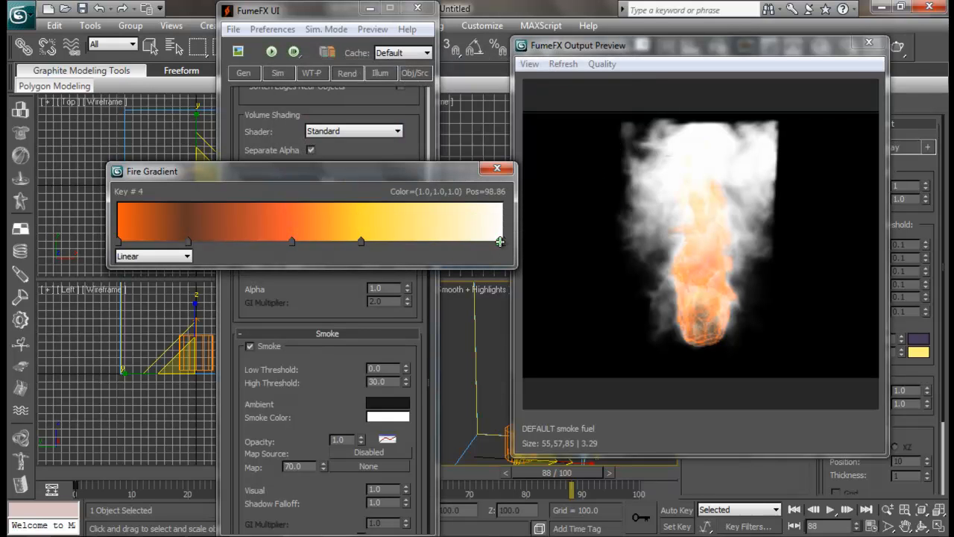
pyautogui.moveTo(500, 241); pyautogui.dragTo(429, 243)
pyautogui.click(503, 242)
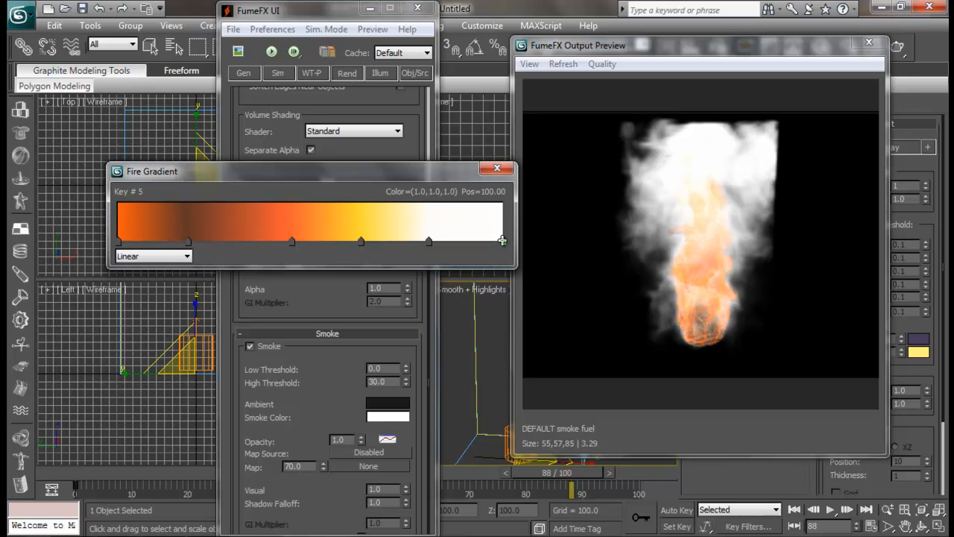
pyautogui.moveTo(518, 247); pyautogui.dragTo(530, 245)
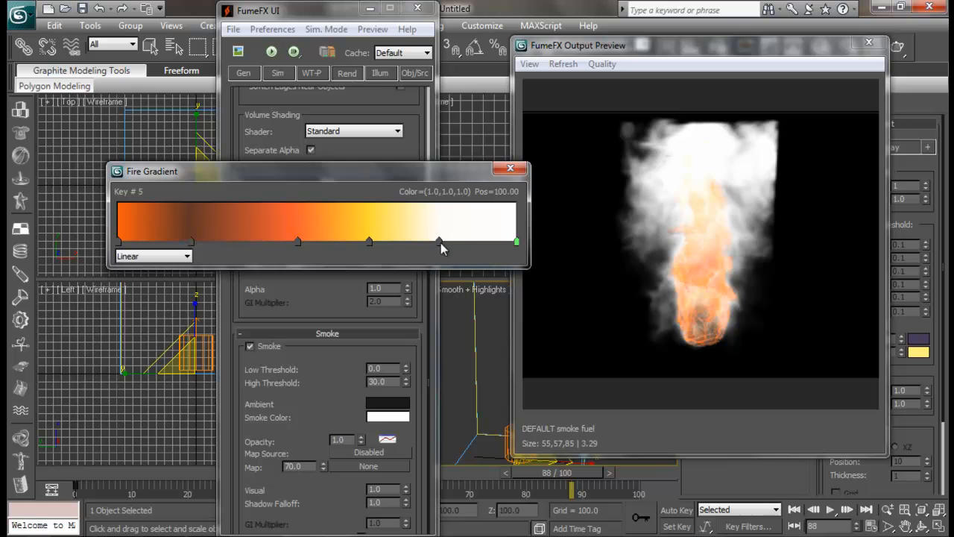
# - Set both the white key at about position 81 and the gradient's end key to black, RGB 0, 0, 0
pyautogui.doubleClick(439, 242)
pyautogui.moveTo(495, 164); pyautogui.dragTo(468, 165)
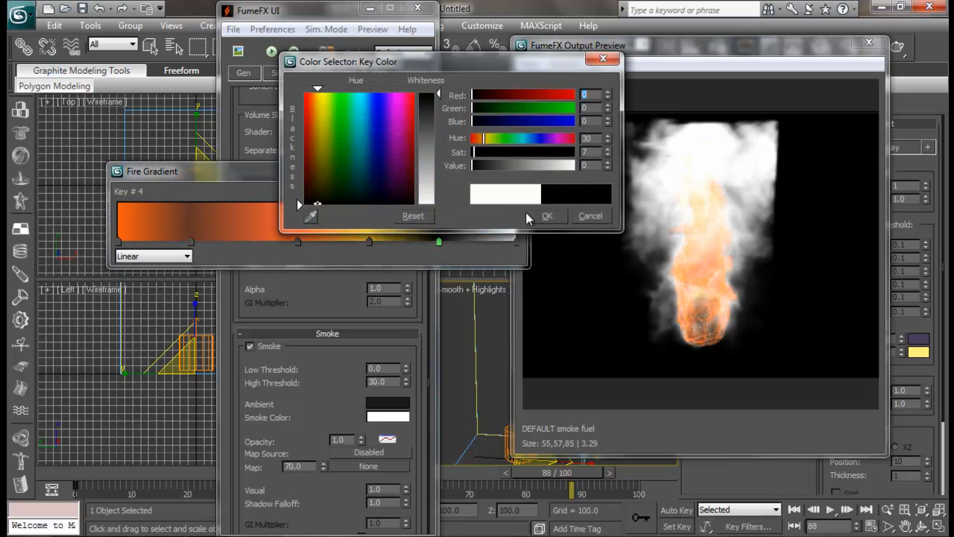
pyautogui.click(553, 219)
pyautogui.click(514, 240)
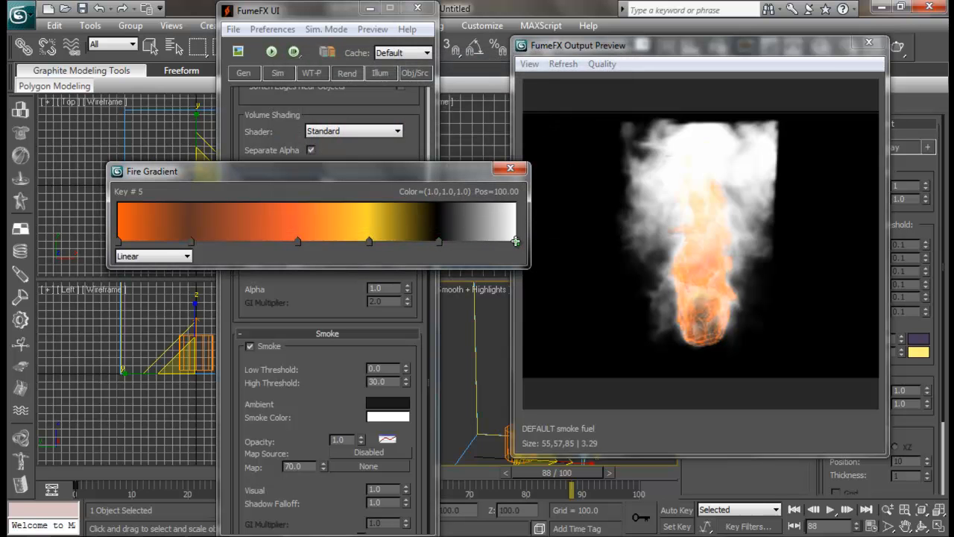
pyautogui.doubleClick(516, 242)
pyautogui.moveTo(440, 203); pyautogui.dragTo(433, 94)
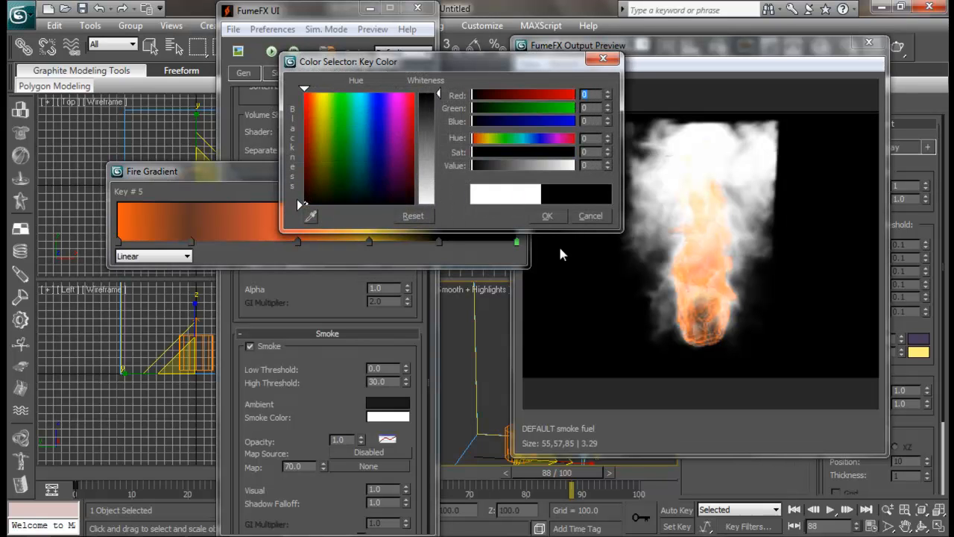
pyautogui.click(547, 216)
# - Add a key just after the gradient's start, colour it black and move it to position 34.99
pyautogui.click(119, 241)
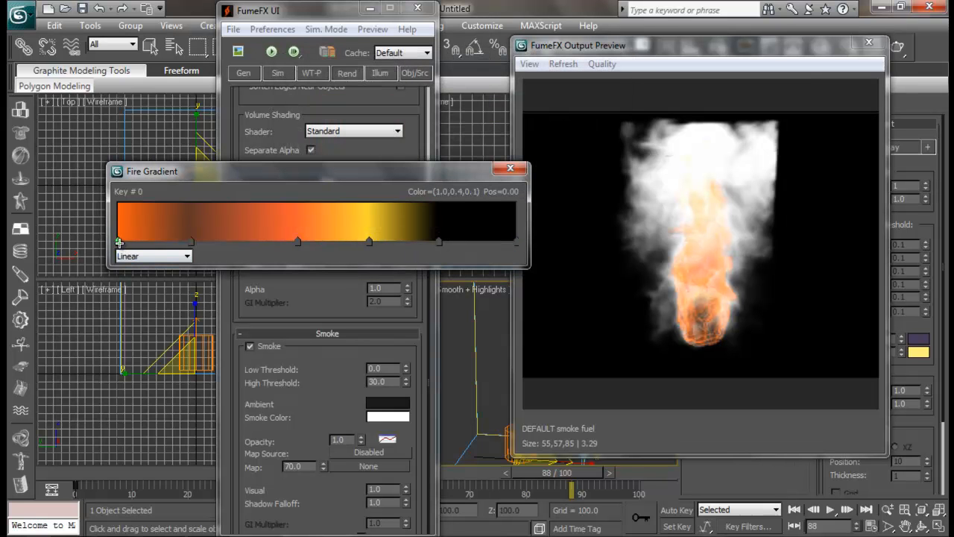
pyautogui.doubleClick(124, 242)
pyautogui.click(471, 165)
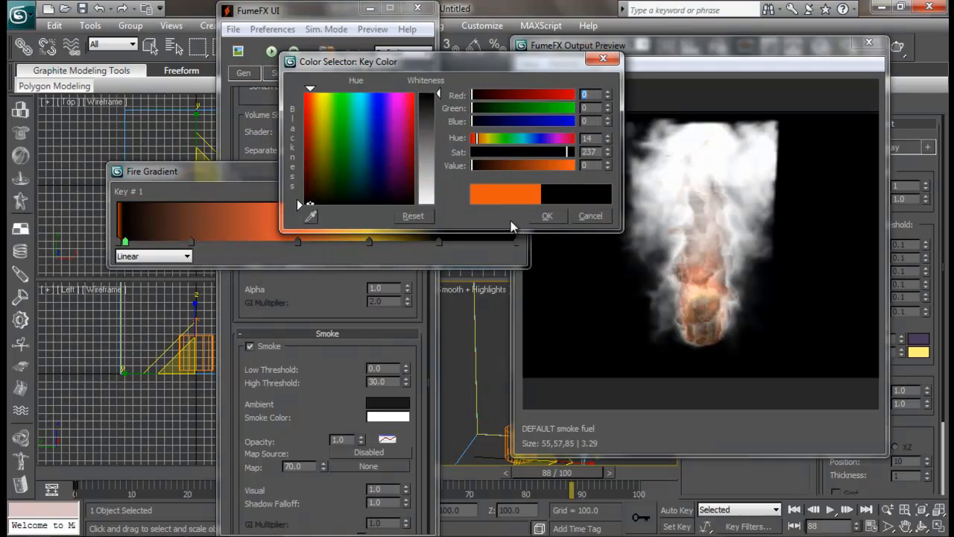
pyautogui.click(548, 215)
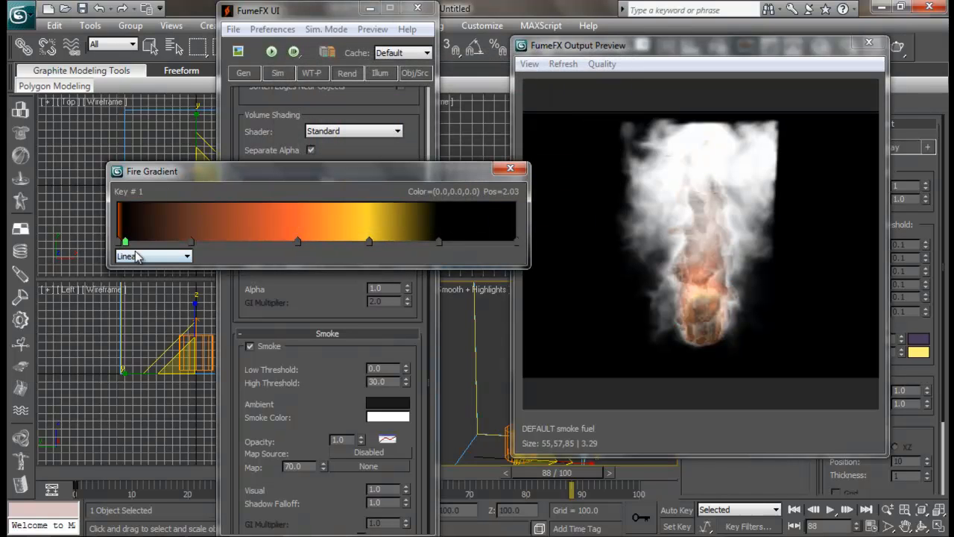
pyautogui.moveTo(124, 242); pyautogui.dragTo(257, 244)
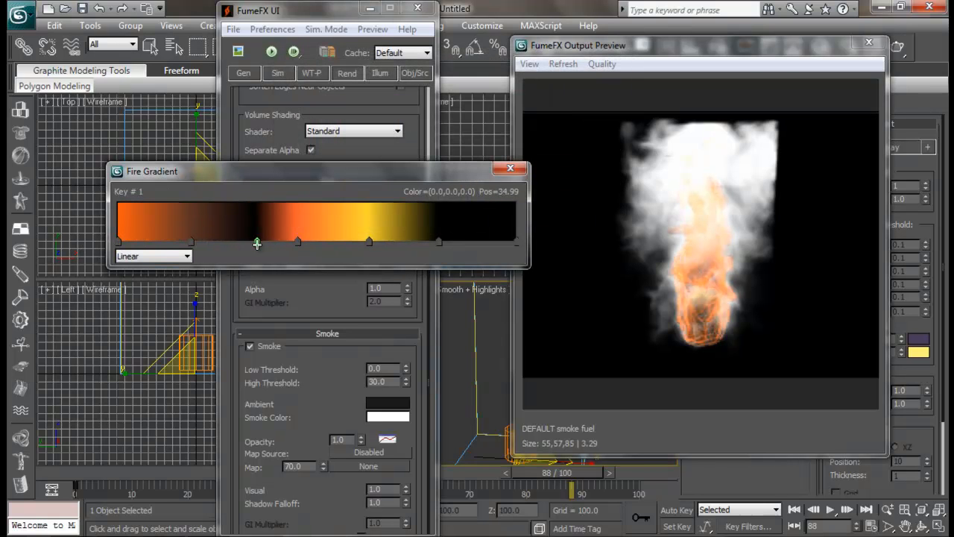
# - Move the last intermediate black key to 96.23, yellow to 73.73, red-orange to about 39 and brown to 33.76, and close the fire gradient
pyautogui.moveTo(438, 242); pyautogui.dragTo(499, 243)
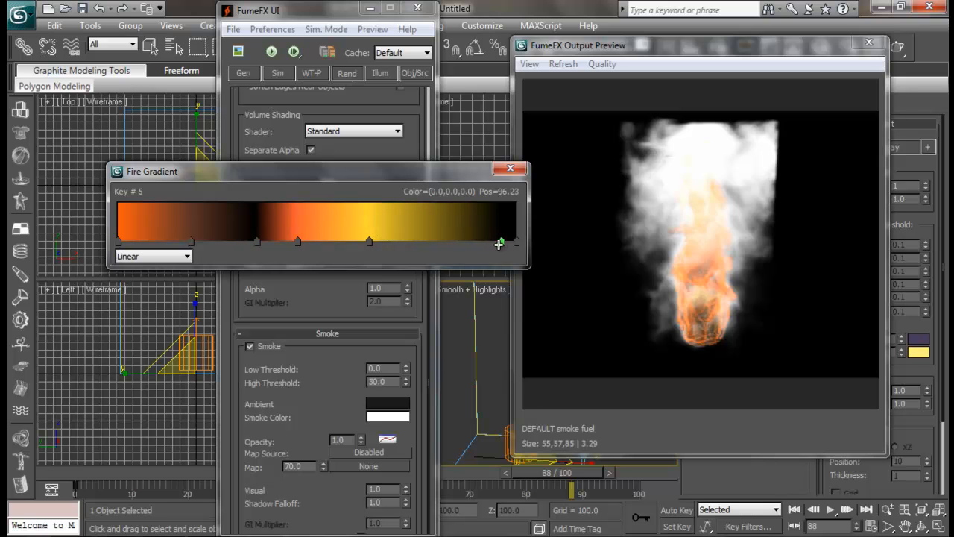
pyautogui.moveTo(369, 243); pyautogui.dragTo(411, 243)
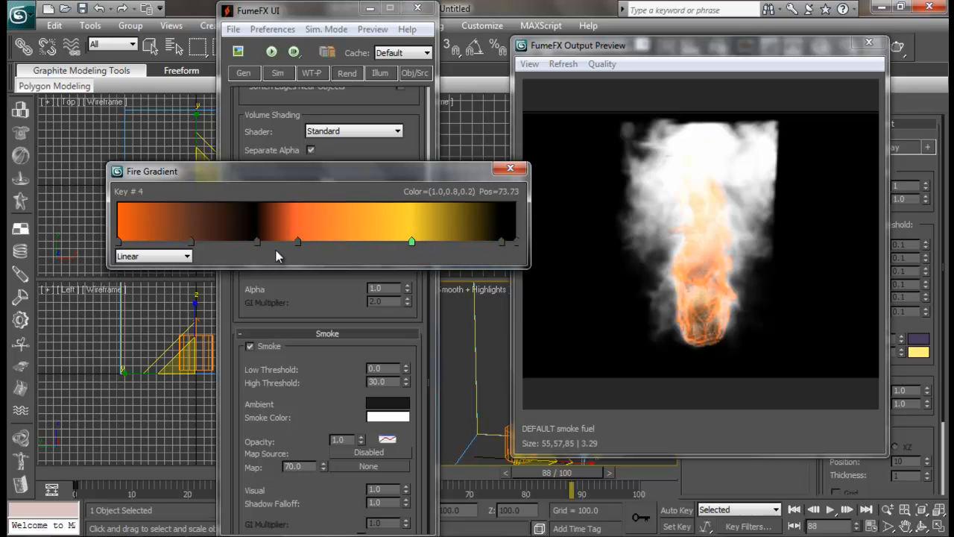
pyautogui.moveTo(298, 241); pyautogui.dragTo(273, 242)
pyautogui.moveTo(190, 241); pyautogui.dragTo(253, 244)
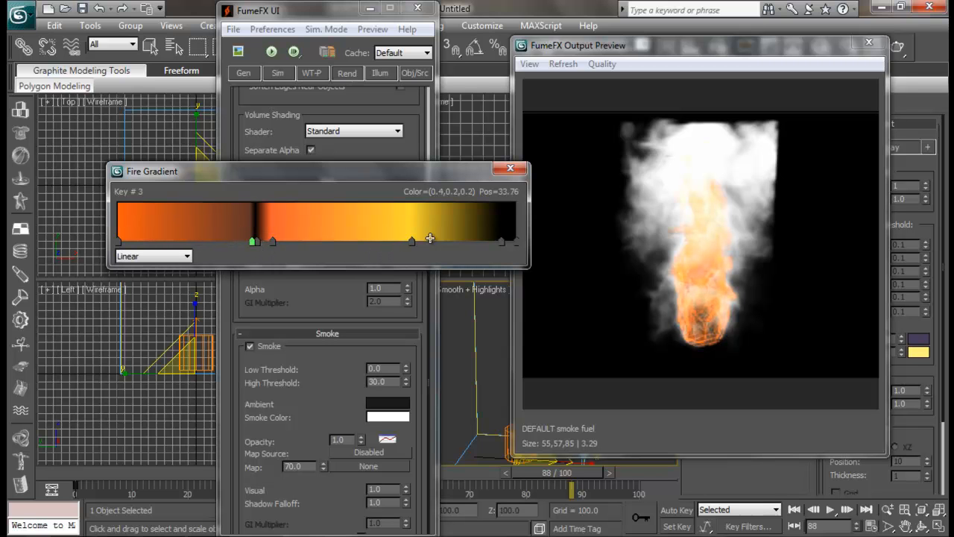
pyautogui.moveTo(200, 176); pyautogui.dragTo(219, 202)
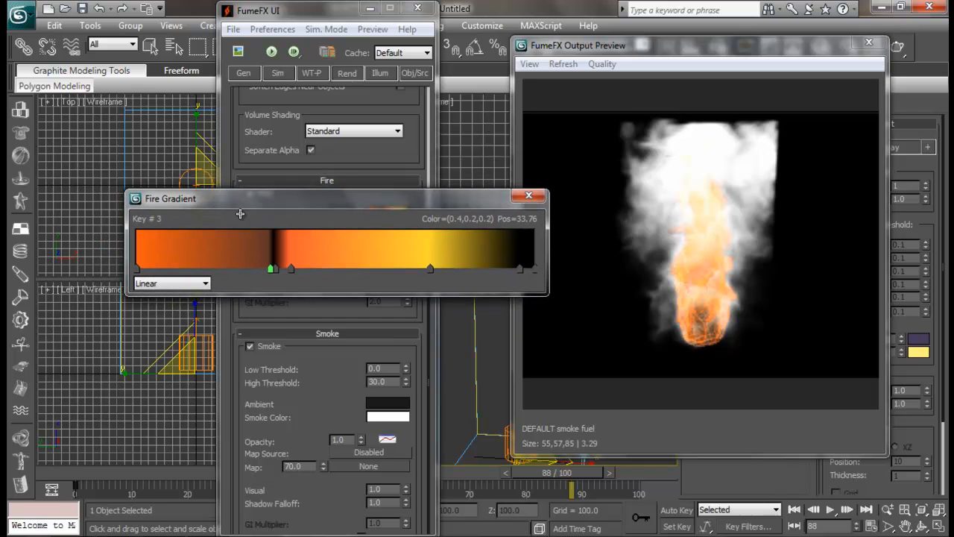
pyautogui.click(530, 196)
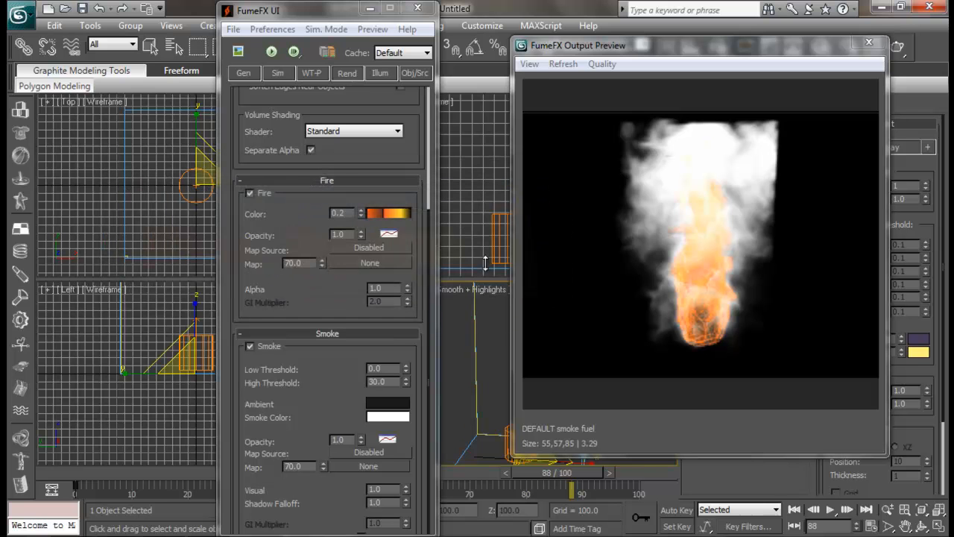
# - Set the fire opacity to 0.92 and open its opacity curve clear of the preview
pyautogui.scroll(1, 333, 287)
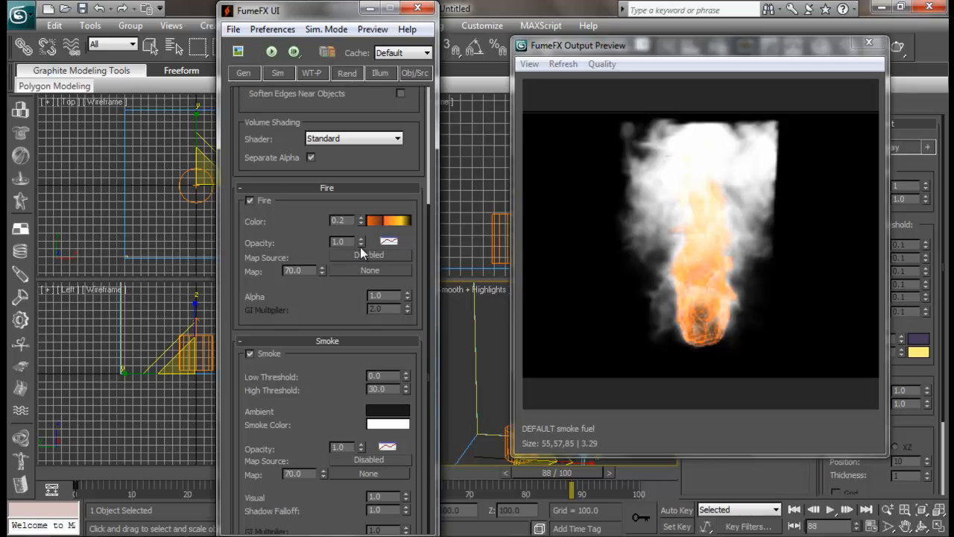
pyautogui.moveTo(361, 244); pyautogui.dragTo(373, 171)
pyautogui.click(397, 241)
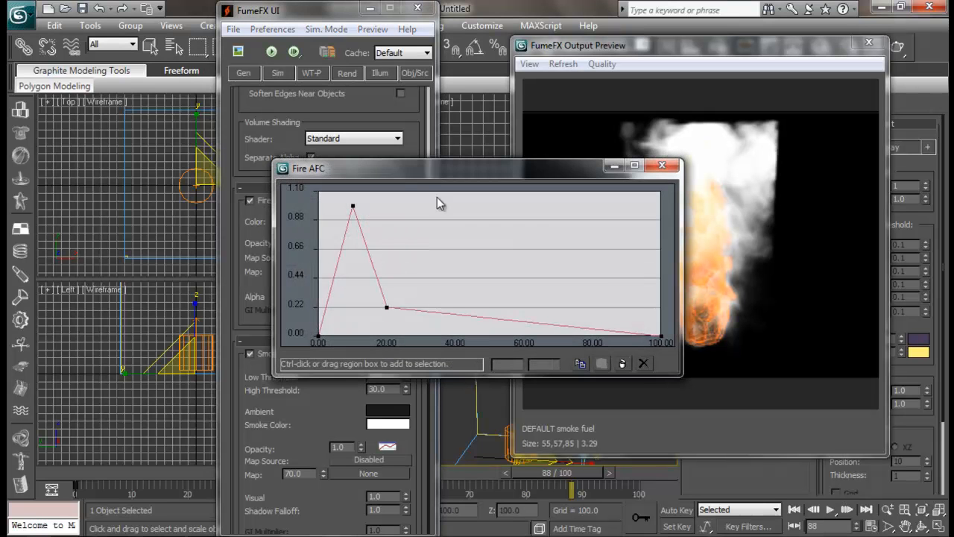
pyautogui.click(395, 159)
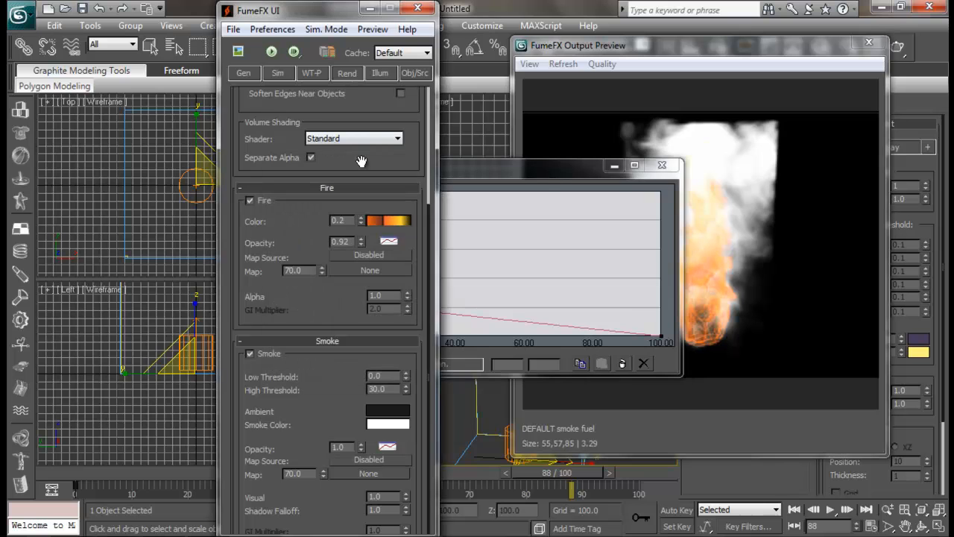
pyautogui.moveTo(490, 171); pyautogui.dragTo(263, 73)
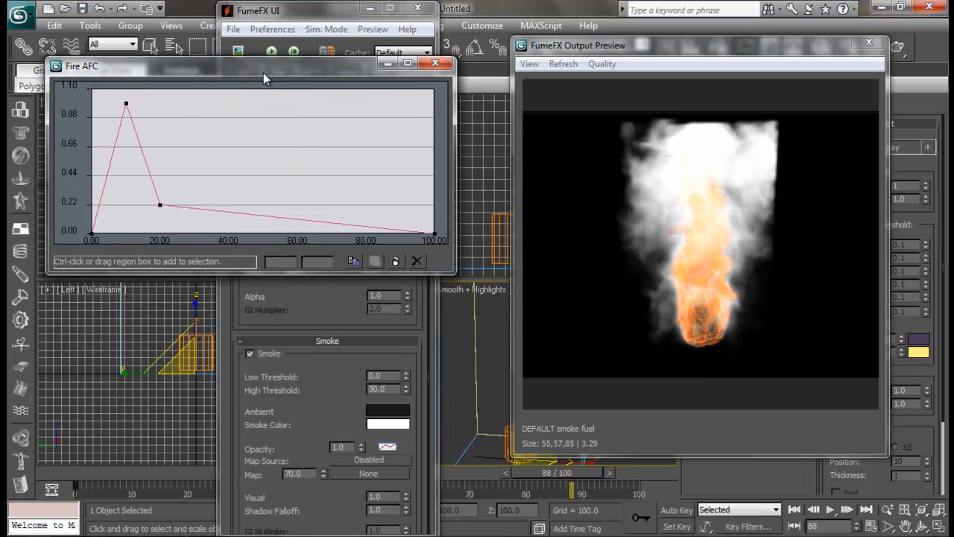
# - Reshape the fire opacity curve with a peak at 16.009, 0.973, a curved rise, and a smooth falloff through 36.738, 0.516, and close it
pyautogui.moveTo(160, 204); pyautogui.dragTo(186, 183)
pyautogui.moveTo(126, 104); pyautogui.dragTo(146, 106)
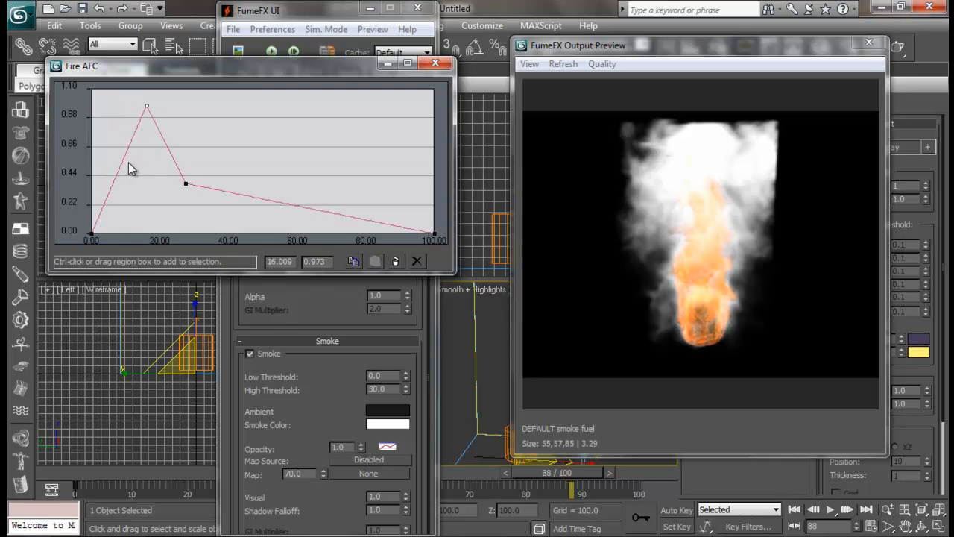
pyautogui.moveTo(124, 159); pyautogui.dragTo(210, 163)
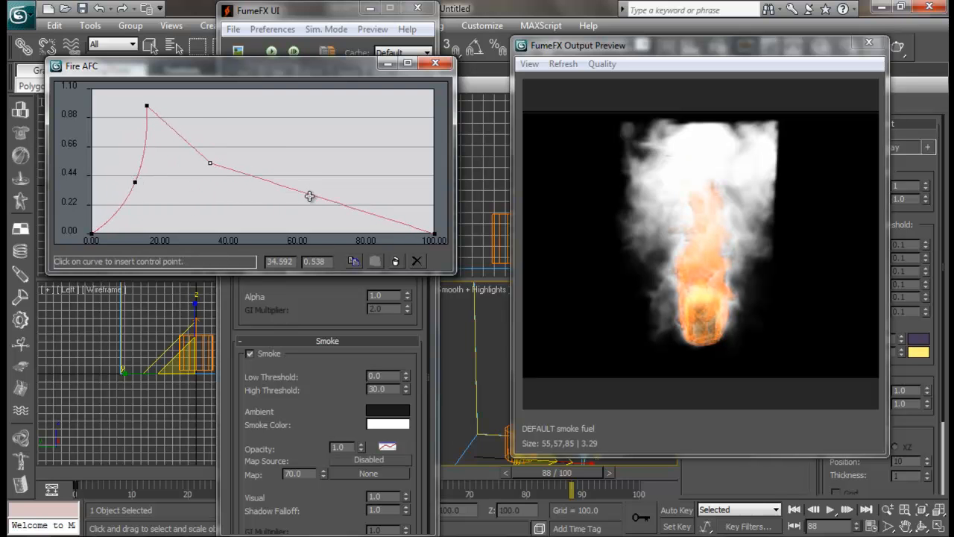
pyautogui.moveTo(314, 199); pyautogui.dragTo(308, 213)
pyautogui.moveTo(210, 163); pyautogui.dragTo(171, 129)
pyautogui.moveTo(191, 146); pyautogui.dragTo(216, 166)
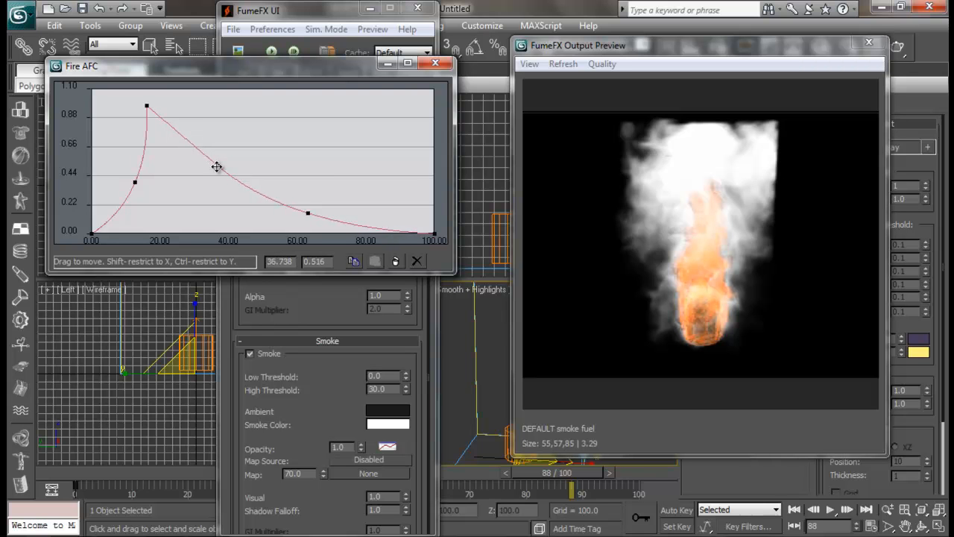
pyautogui.click(435, 62)
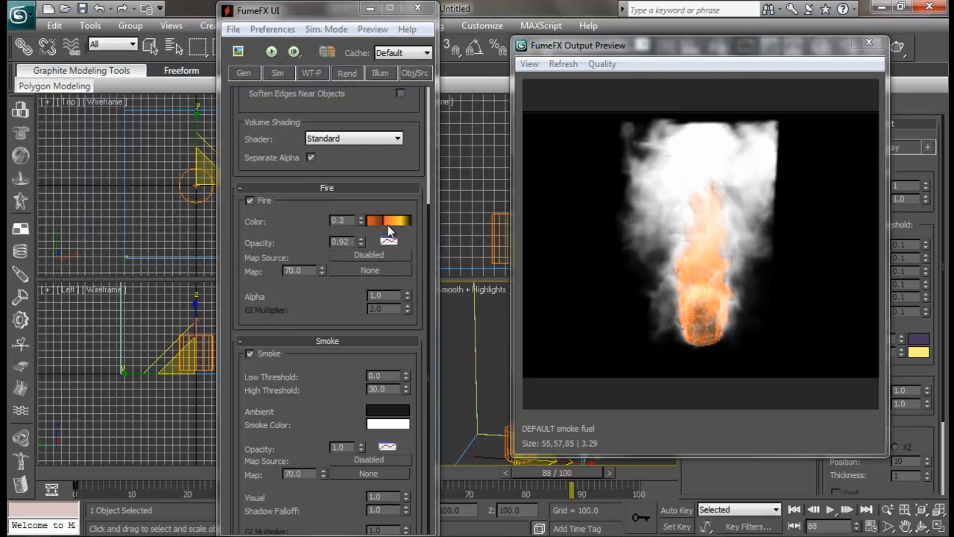
pyautogui.click(390, 232)
pyautogui.click(552, 199)
pyautogui.moveTo(365, 168); pyautogui.dragTo(393, 119)
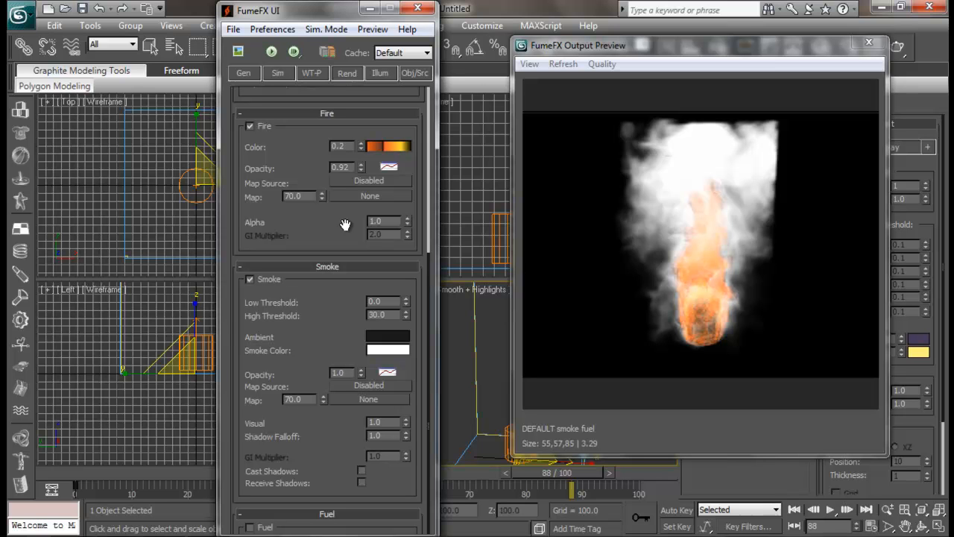
pyautogui.moveTo(345, 225); pyautogui.dragTo(351, 184)
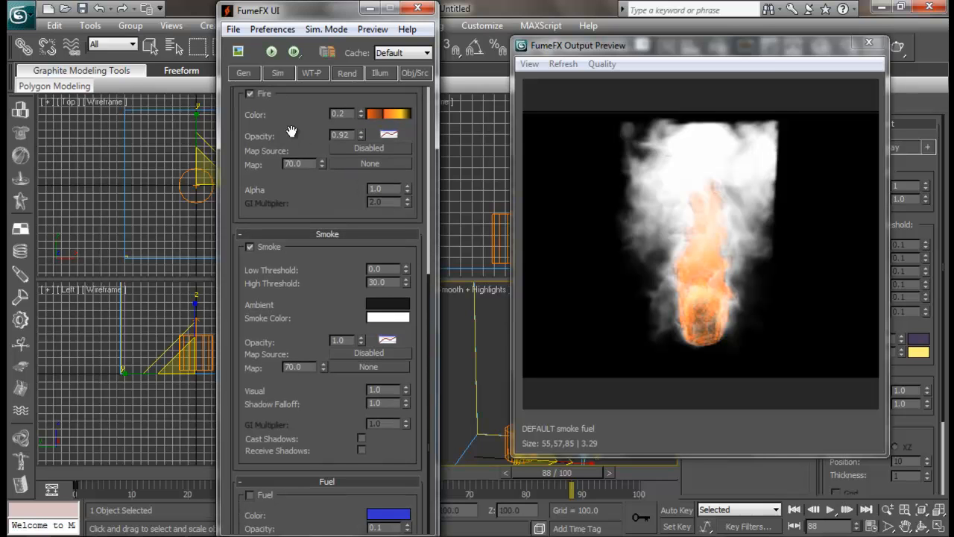
pyautogui.moveTo(279, 131); pyautogui.dragTo(288, 181)
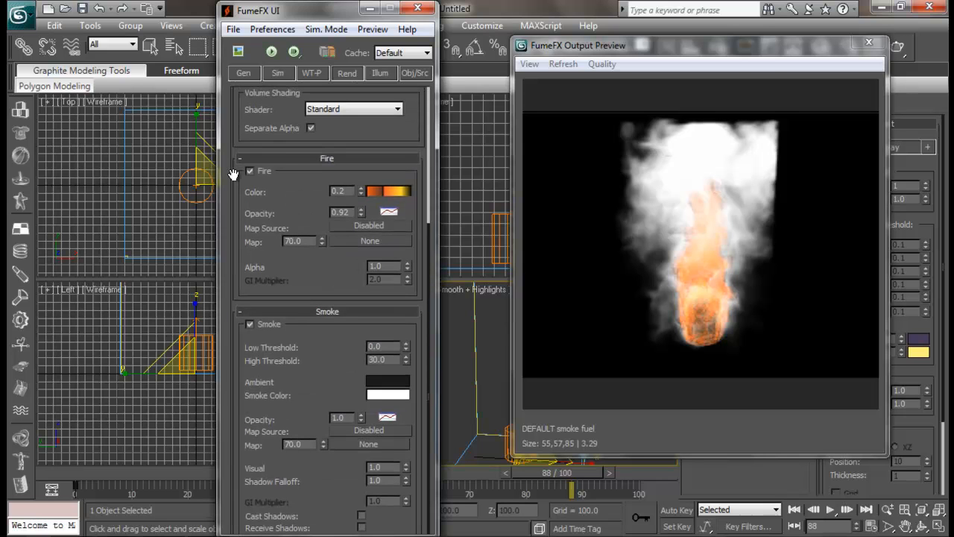
pyautogui.scroll(-1, 325, 270)
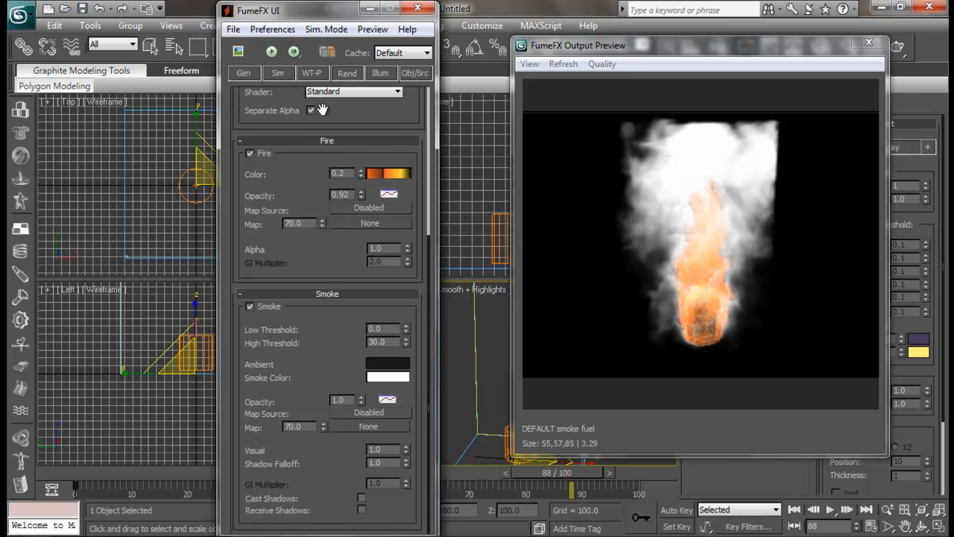
# - Look through the simulation's fuel, smoke and temperature settings and the illumination settings, and return to the smoke rendering settings
pyautogui.click(283, 74)
pyautogui.moveTo(339, 411); pyautogui.dragTo(344, 69)
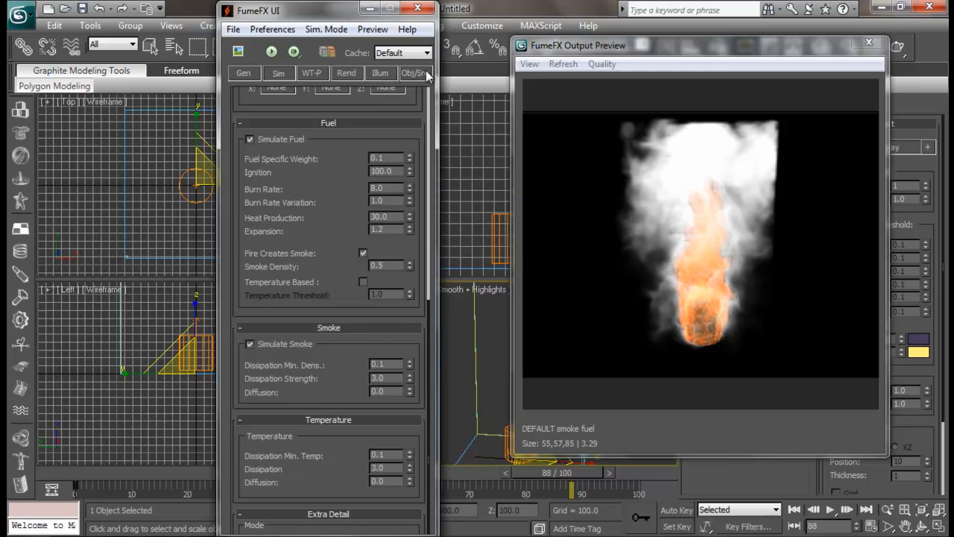
pyautogui.click(382, 75)
pyautogui.click(347, 73)
pyautogui.moveTo(349, 287); pyautogui.dragTo(331, 249)
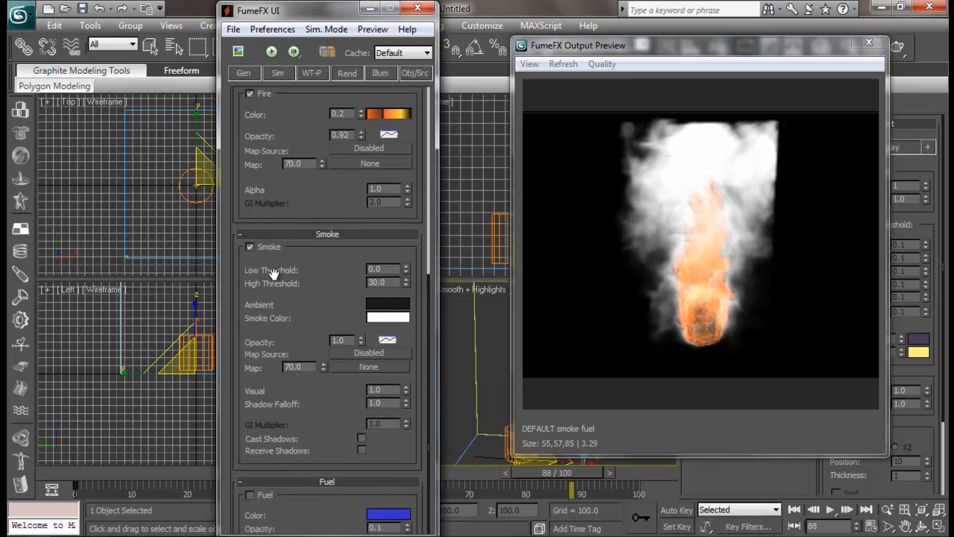
# - Set the smoke's ambient colour to RGB 29, 29, 29, and inspect the smoke's Density Gradient before closing it
pyautogui.click(387, 304)
pyautogui.moveTo(437, 96)
pyautogui.mouseDown()
pyautogui.moveTo(435, 116)
pyautogui.moveTo(436, 105)
pyautogui.mouseUp()
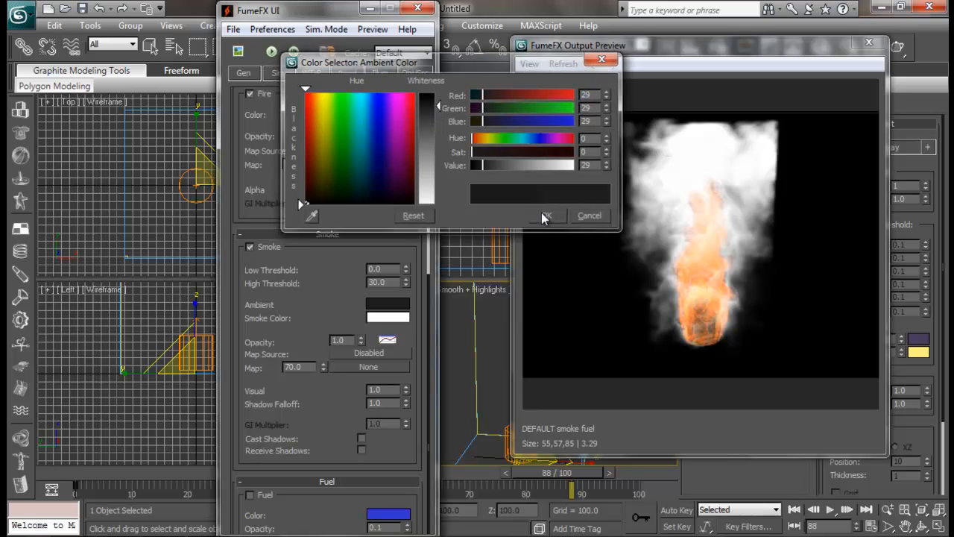
pyautogui.click(547, 216)
pyautogui.click(402, 319)
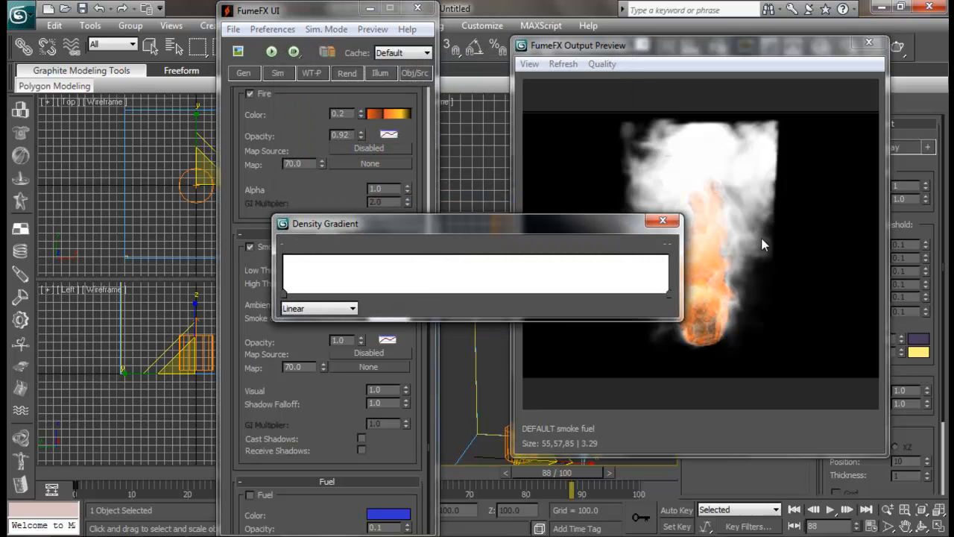
pyautogui.click(663, 221)
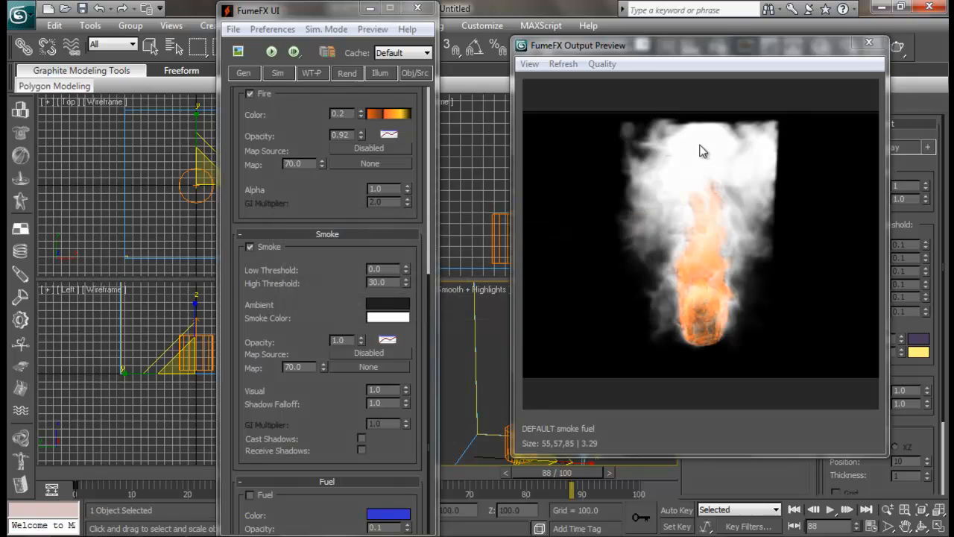
pyautogui.click(391, 319)
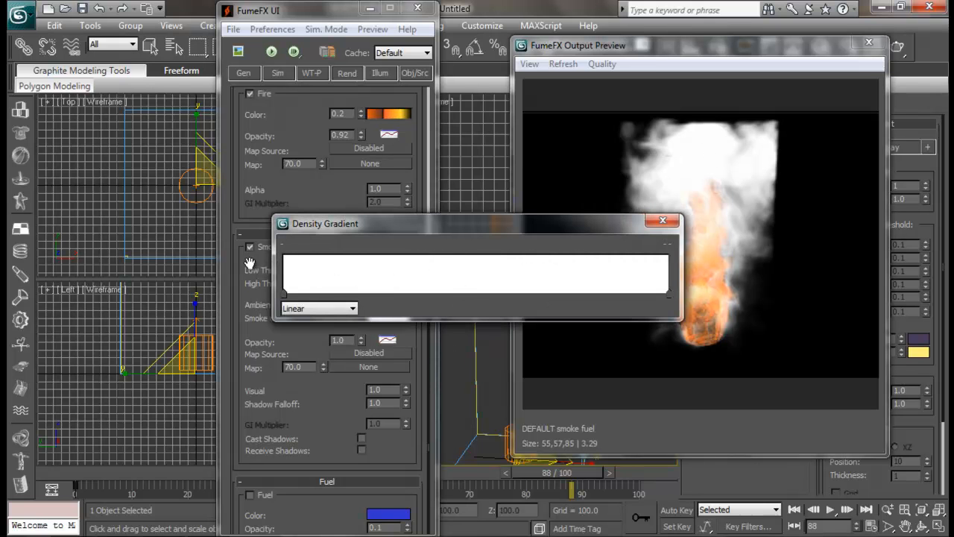
pyautogui.click(671, 221)
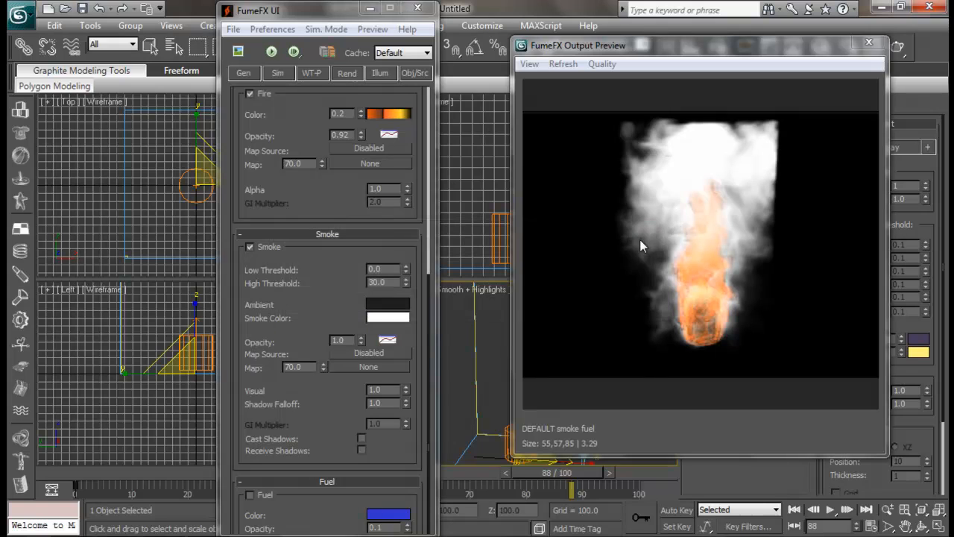
# - Set the smoke colour key to dark grey RGB 64, 64, 64 and the smoke opacity to 0.92
pyautogui.rightClick(398, 322)
pyautogui.click(399, 326)
pyautogui.click(398, 326)
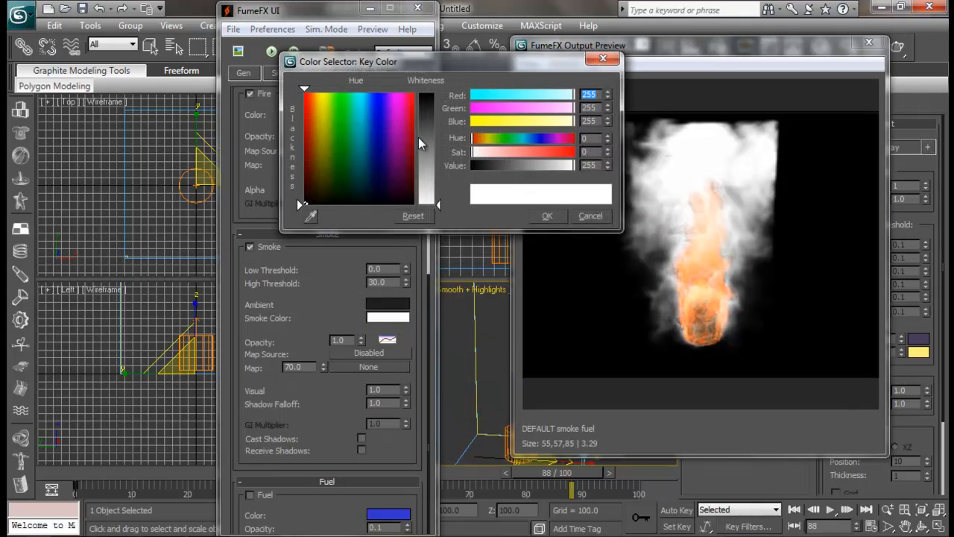
pyautogui.click(431, 116)
pyautogui.moveTo(429, 117)
pyautogui.mouseDown()
pyautogui.moveTo(429, 127)
pyautogui.moveTo(425, 93)
pyautogui.moveTo(430, 156)
pyautogui.moveTo(427, 102)
pyautogui.moveTo(428, 132)
pyautogui.moveTo(430, 121)
pyautogui.mouseUp()
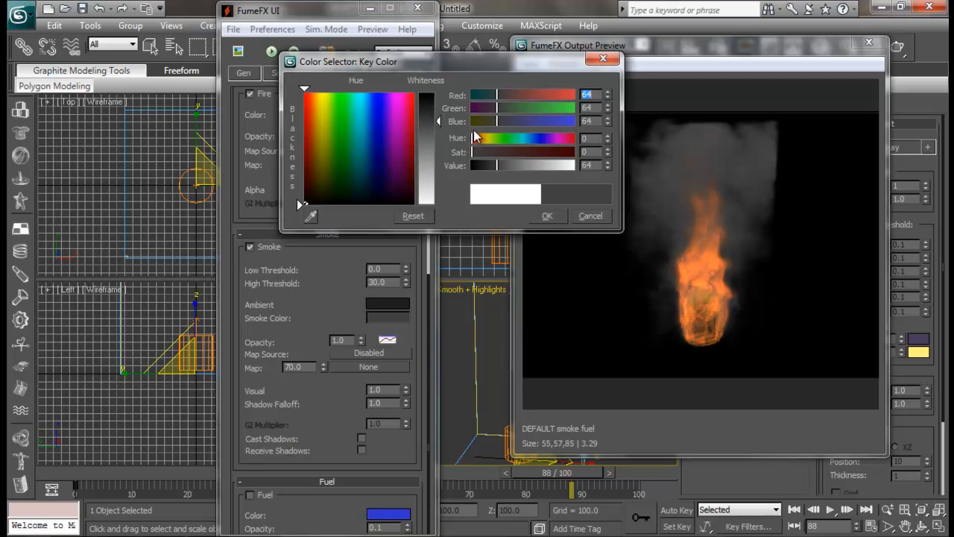
pyautogui.click(548, 215)
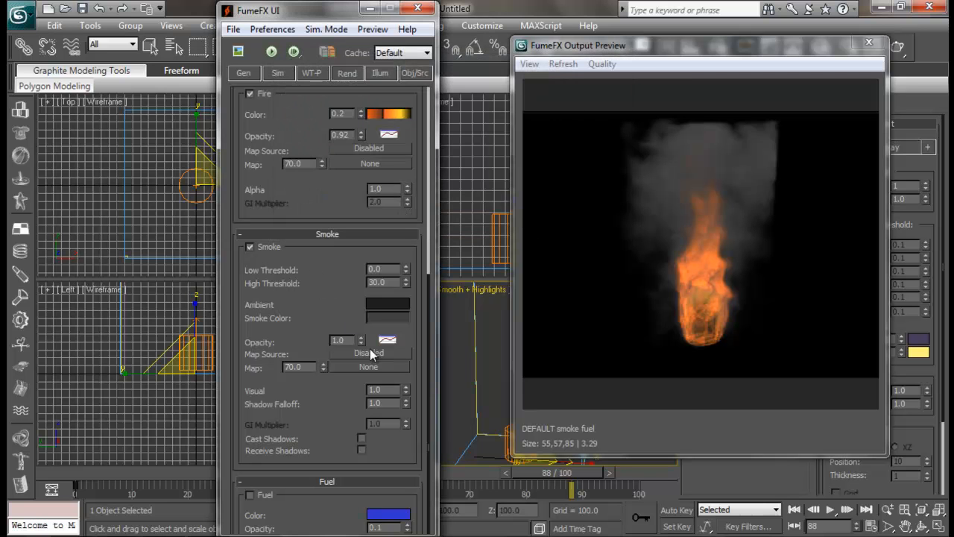
pyautogui.moveTo(364, 346); pyautogui.dragTo(373, 368)
pyautogui.moveTo(321, 16); pyautogui.dragTo(335, 5)
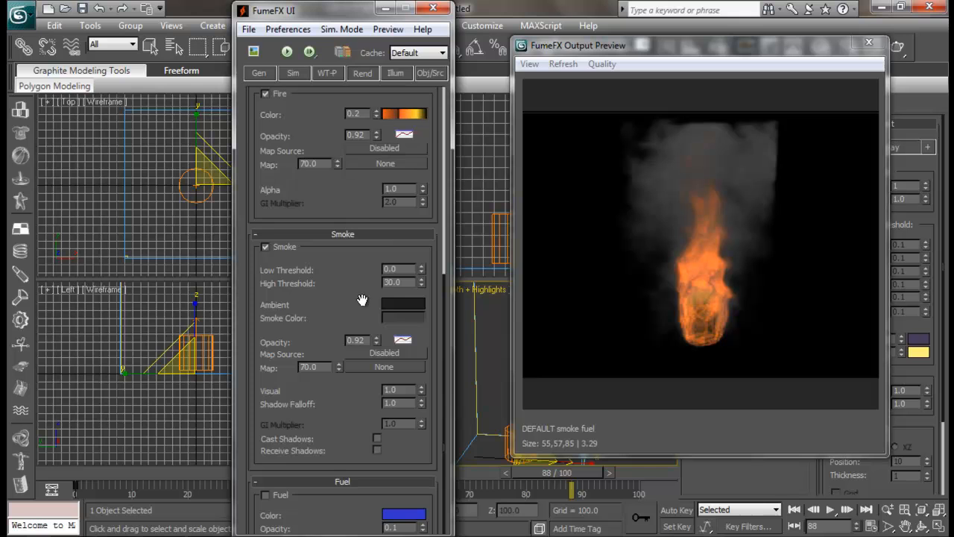
# - Review the general rendering, volume shading, fire and smoke parameters against the output preview
pyautogui.scroll(3, 365, 301)
pyautogui.scroll(-1, 340, 320)
pyautogui.scroll(5, 339, 324)
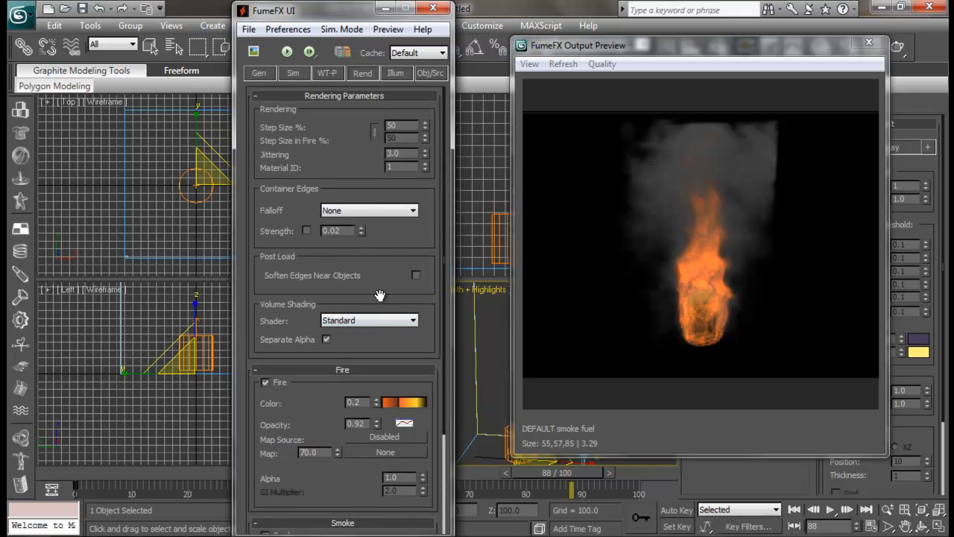
pyautogui.scroll(-4, 328, 298)
pyautogui.scroll(-1, 346, 218)
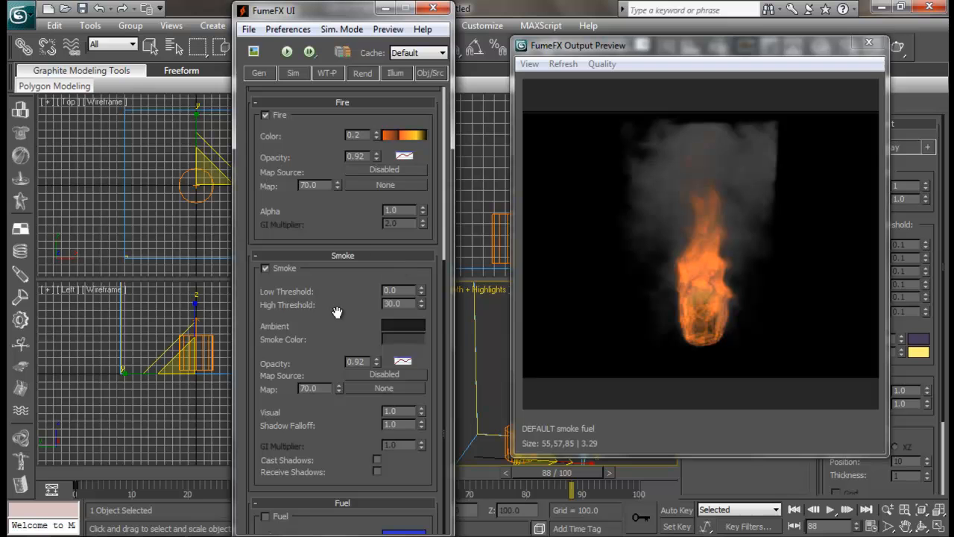
pyautogui.scroll(-1, 337, 312)
pyautogui.scroll(3, 306, 109)
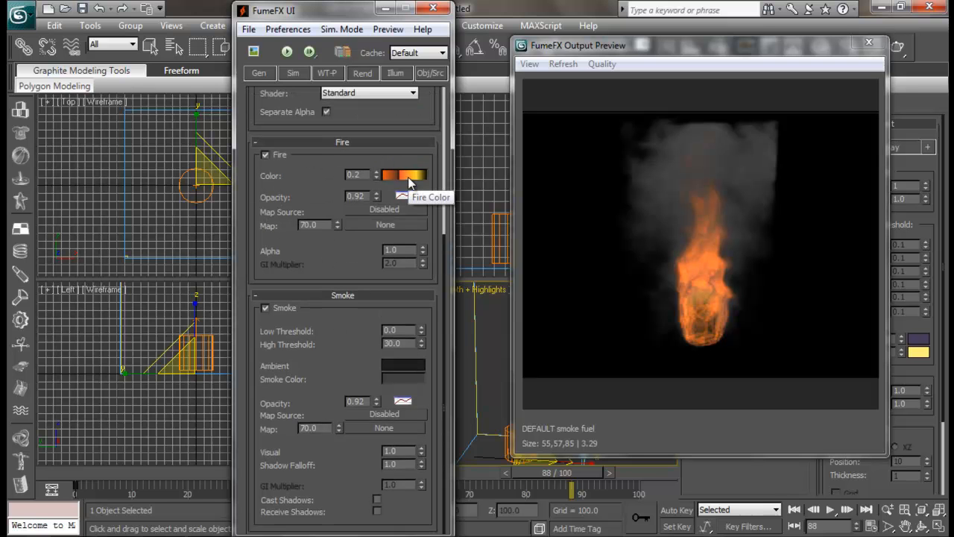
pyautogui.scroll(1, 309, 181)
pyautogui.scroll(-3, 309, 181)
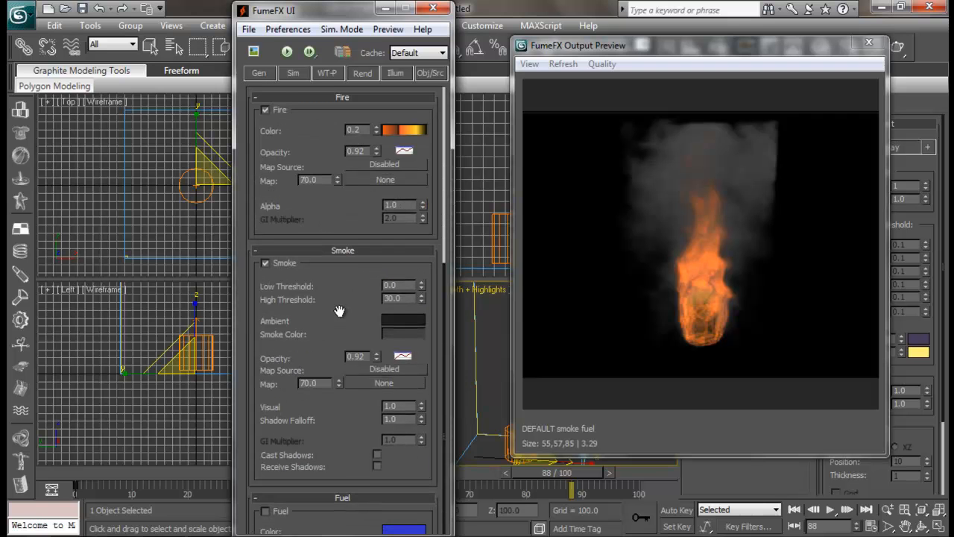
pyautogui.scroll(-1, 340, 311)
pyautogui.scroll(5, 353, 286)
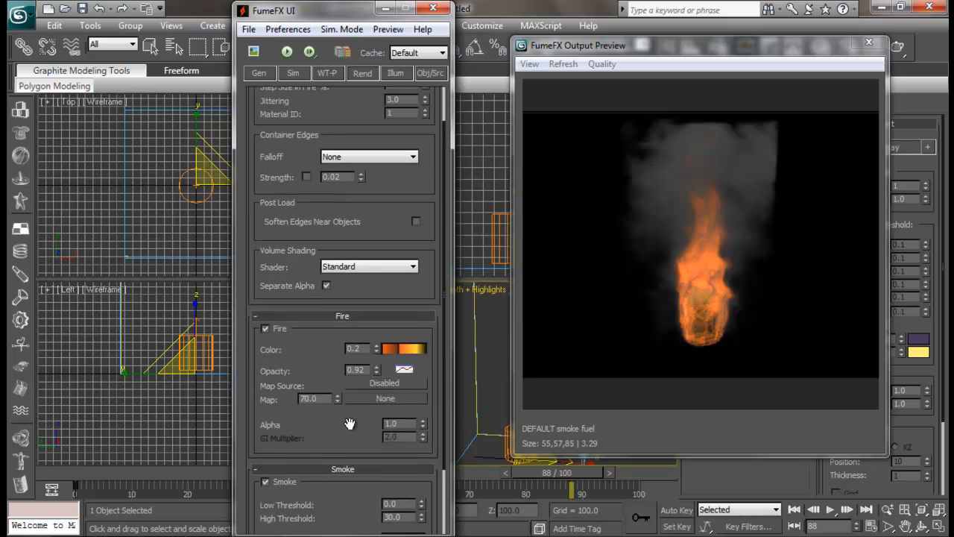
pyautogui.moveTo(385, 343); pyautogui.dragTo(400, 195)
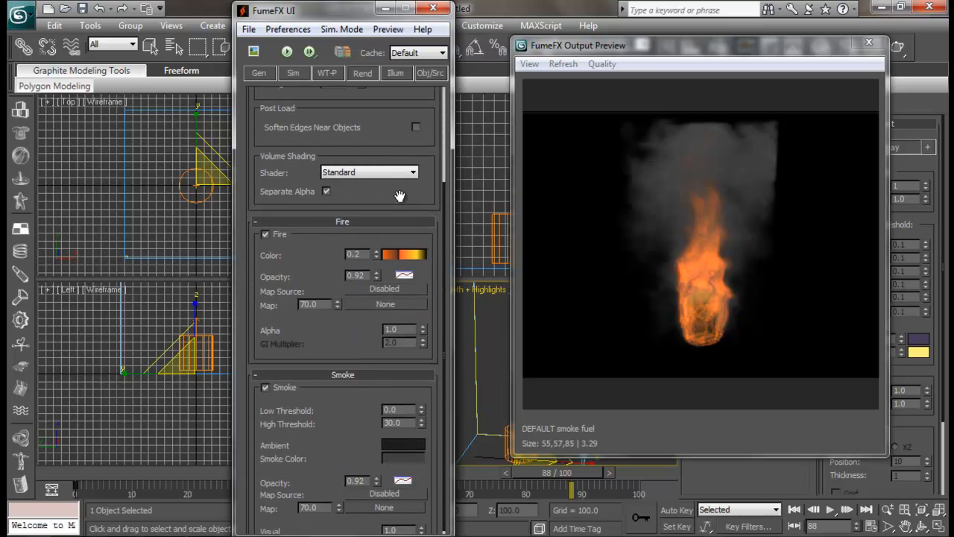
pyautogui.moveTo(400, 195); pyautogui.dragTo(379, 380)
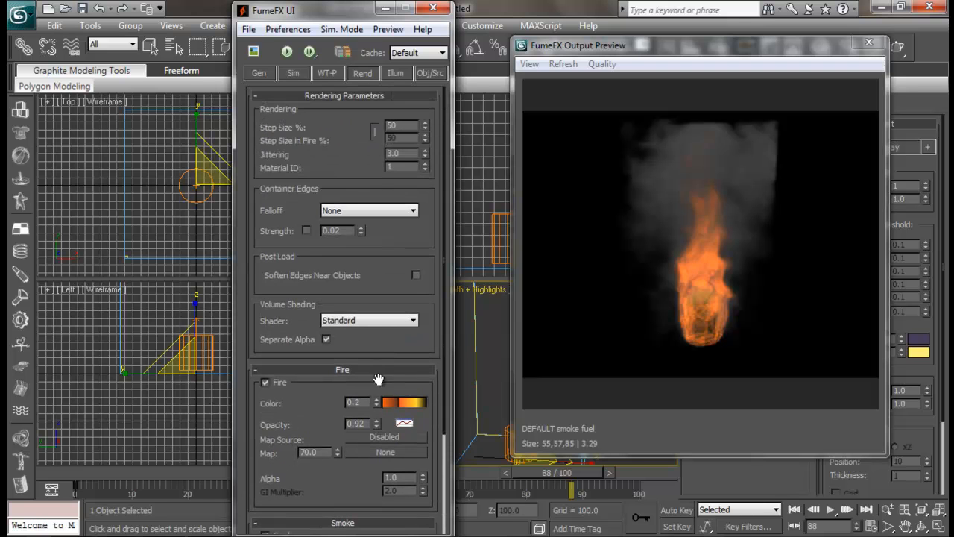
# - Show the illumination parameters and render the Perspective view at frame 88
pyautogui.click(398, 74)
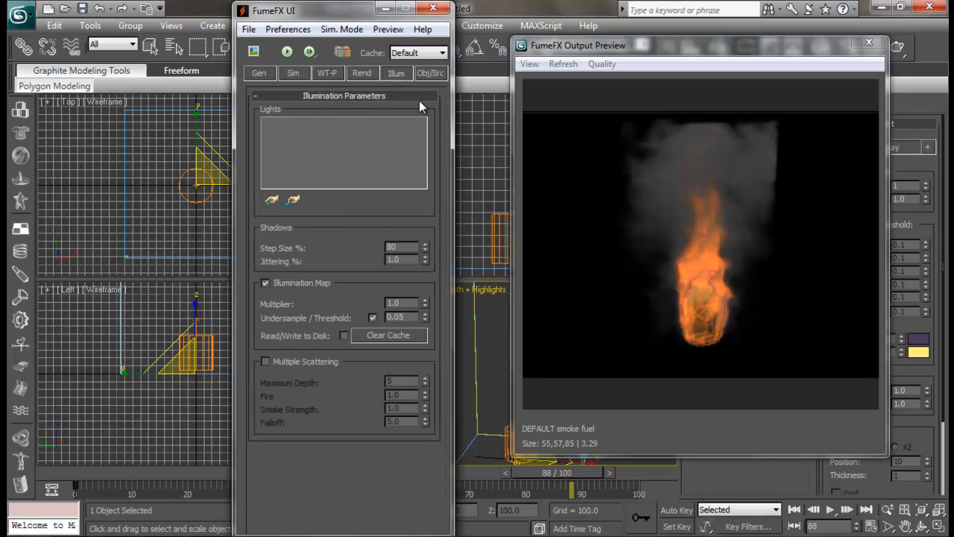
pyautogui.moveTo(744, 45); pyautogui.dragTo(707, 111)
pyautogui.click(895, 48)
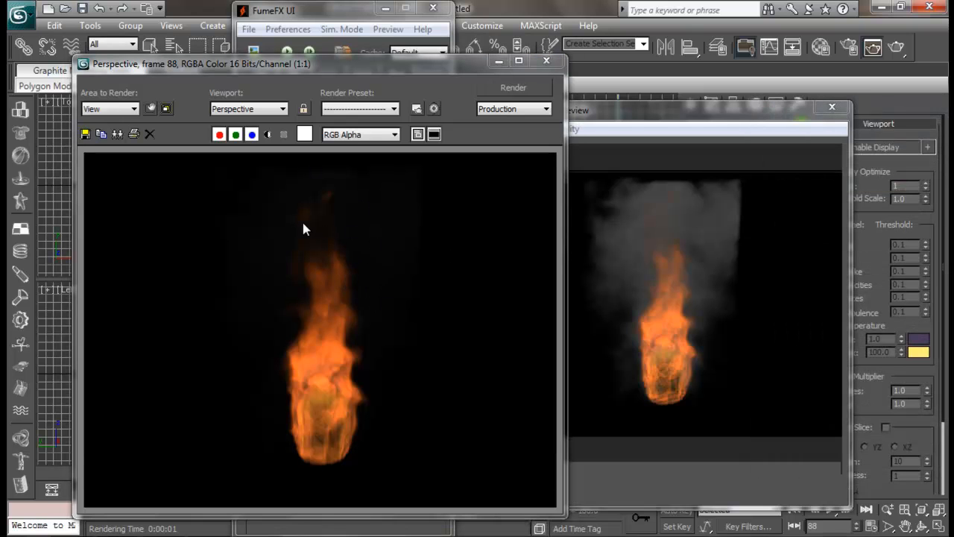
# - Examine the render's alpha, monochrome and individual red, green and blue channels, restore the full-colour display and close the render
pyautogui.click(269, 134)
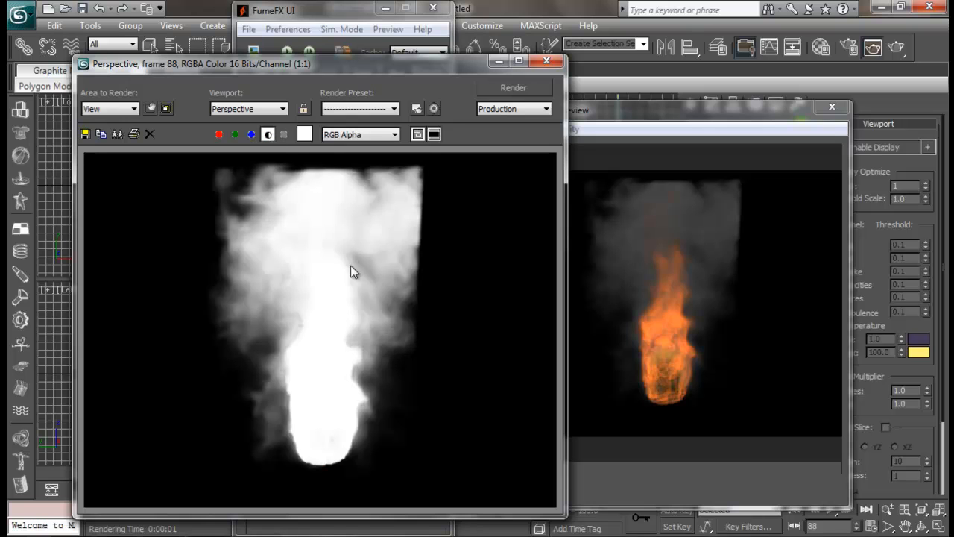
pyautogui.click(218, 135)
pyautogui.click(269, 135)
pyautogui.click(284, 136)
pyautogui.click(252, 135)
pyautogui.click(236, 134)
pyautogui.click(218, 134)
pyautogui.click(268, 135)
pyautogui.click(251, 135)
pyautogui.click(236, 135)
pyautogui.click(219, 134)
pyautogui.click(284, 135)
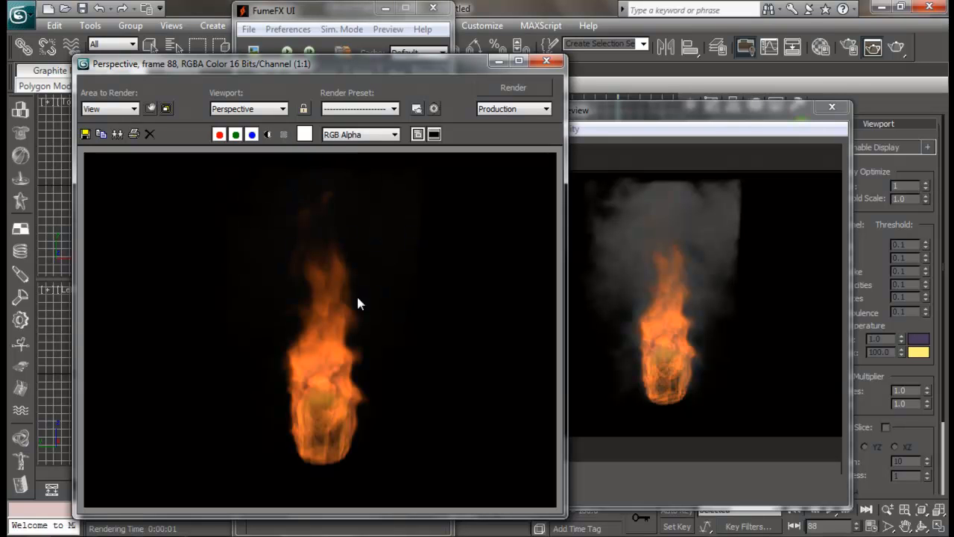
pyautogui.click(535, 63)
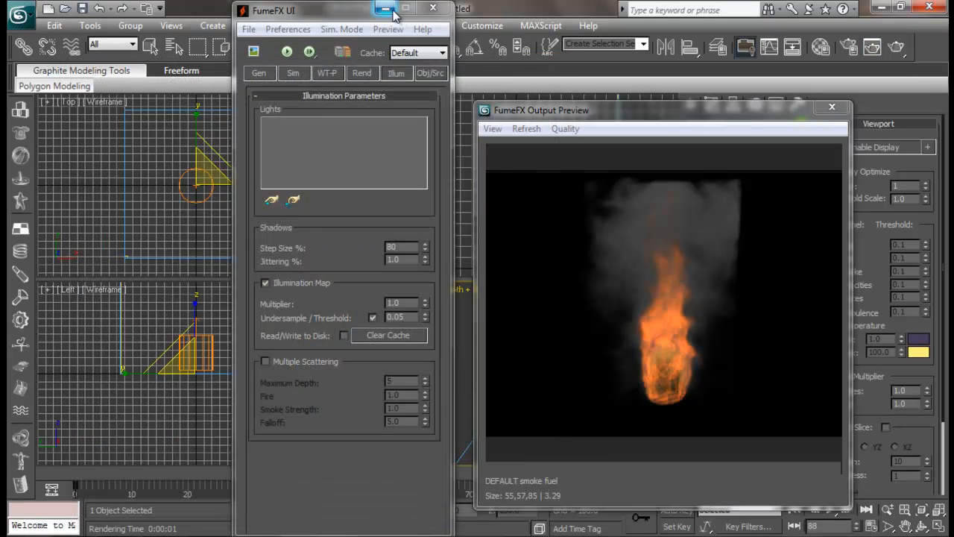
# - Minimise the FumeFX settings window and close the output preview, leaving the whole container in the Perspective view
pyautogui.click(386, 9)
pyautogui.click(832, 107)
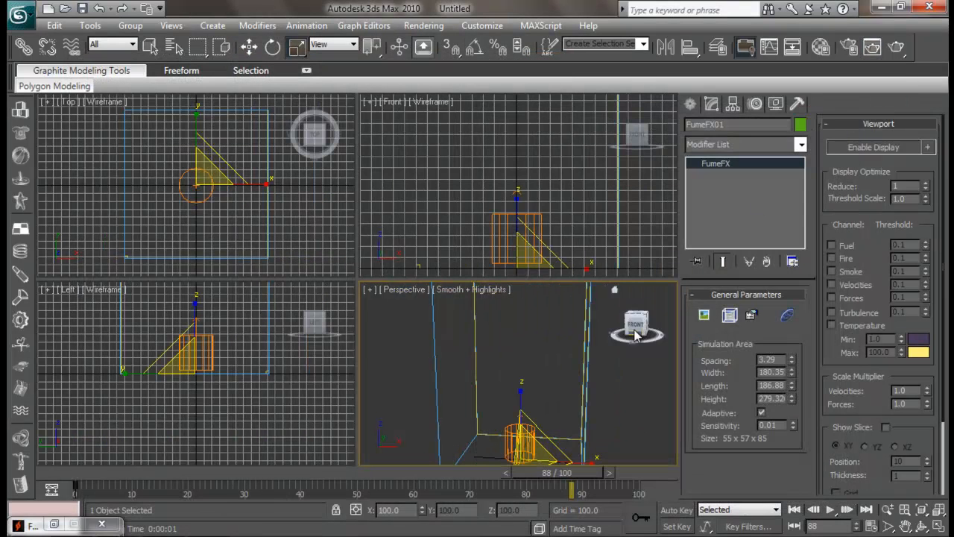
pyautogui.moveTo(559, 351)
pyautogui.mouseDown(button='middle')
pyautogui.moveTo(561, 329)
pyautogui.moveTo(547, 353)
pyautogui.mouseUp(button='middle')
pyautogui.keyDown('alt'); pyautogui.moveTo(526, 386); pyautogui.dragTo(585, 399, button='middle'); pyautogui.keyUp('alt')
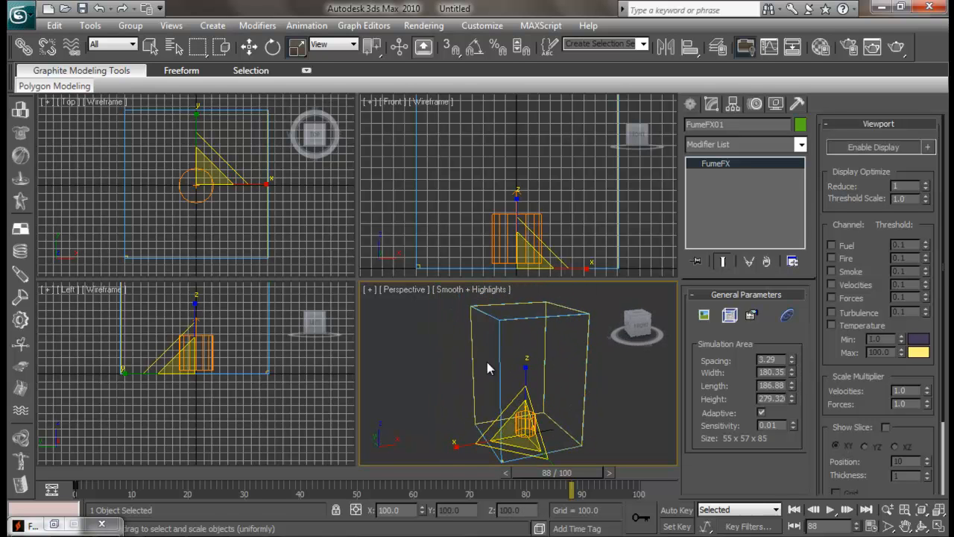
# - Create a standard Target Spot light in the Front view, aimed from the container's upper left at the source cylinder, about 434 units long
pyautogui.click(692, 105)
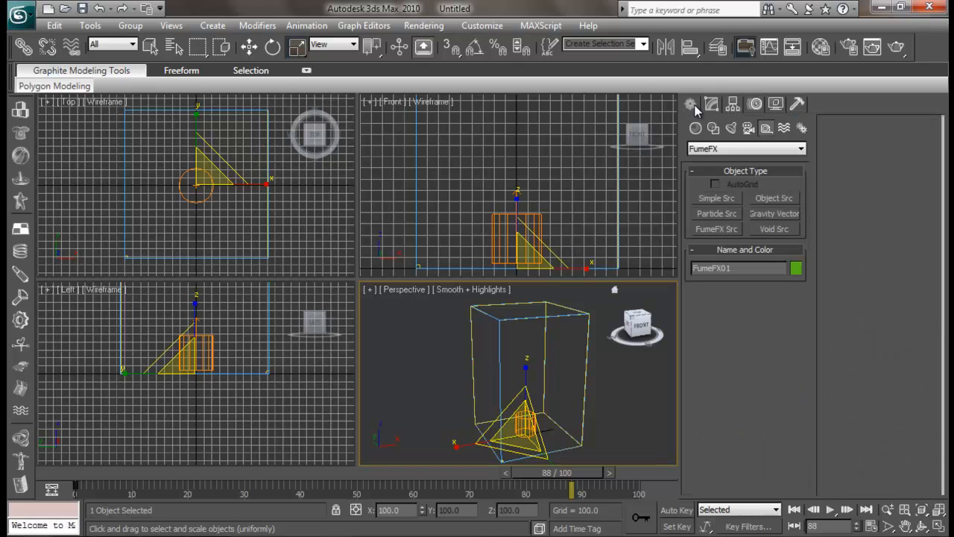
pyautogui.click(714, 129)
pyautogui.click(731, 128)
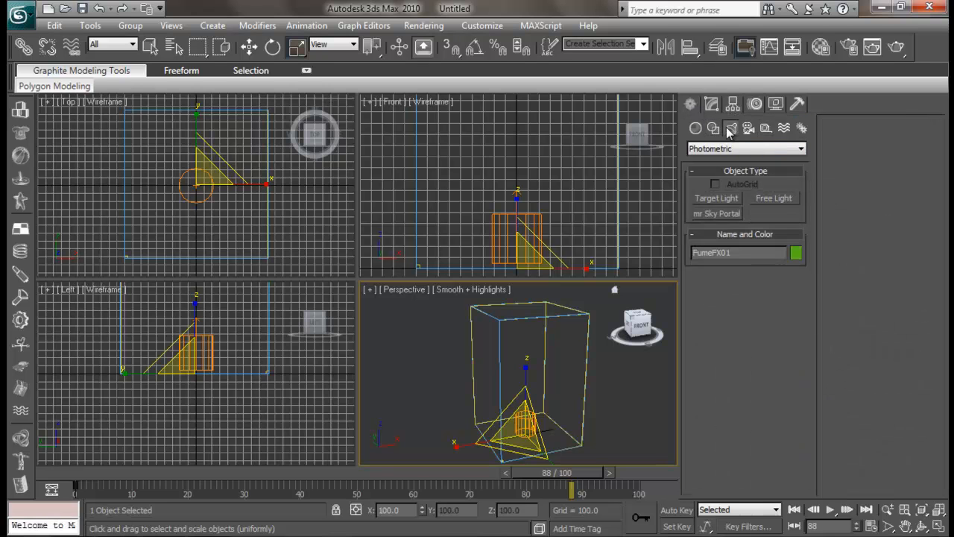
pyautogui.click(745, 148)
pyautogui.click(715, 166)
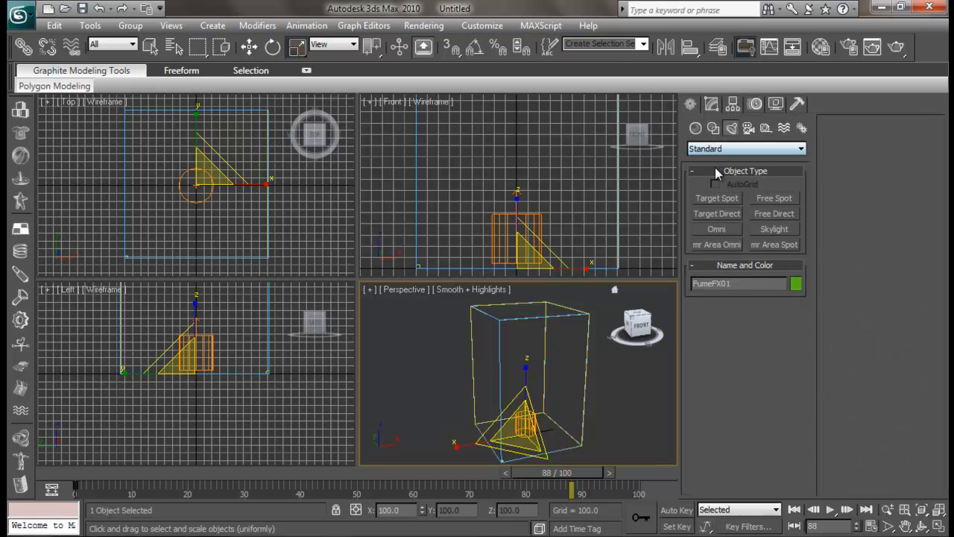
pyautogui.click(718, 199)
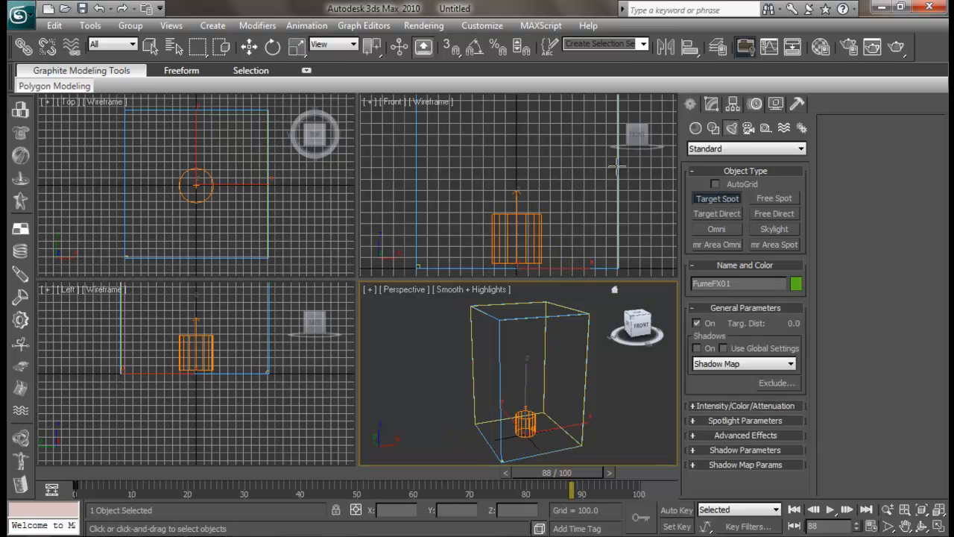
pyautogui.scroll(-5, 518, 179)
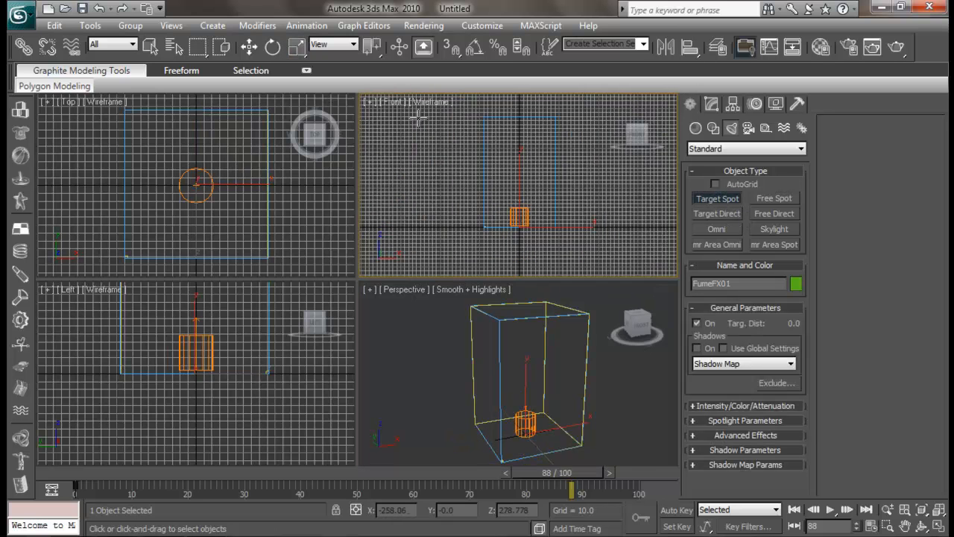
pyautogui.moveTo(414, 120); pyautogui.dragTo(534, 237)
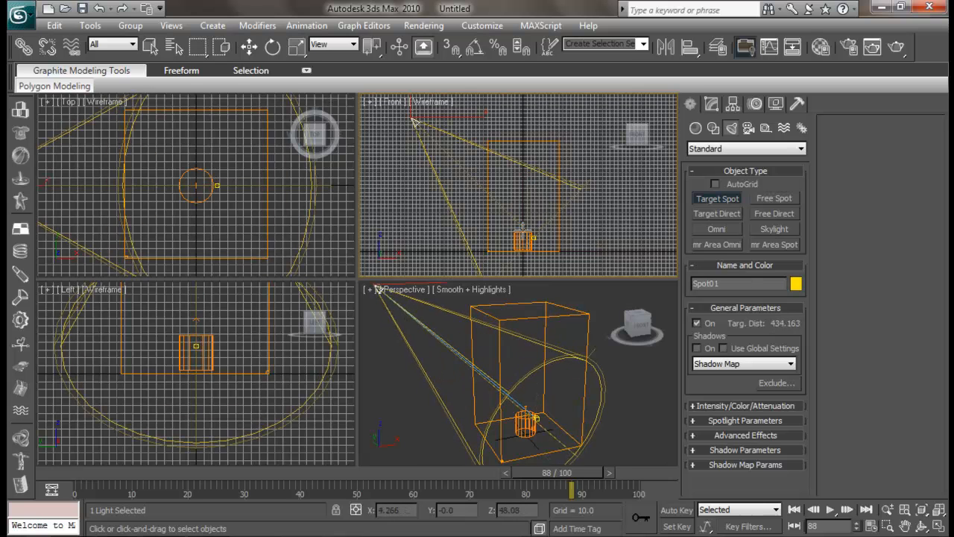
# - Look through Spot01 in the Front viewport, and aim and dolly the light back until its cone encloses the whole container
pyautogui.click(395, 102)
pyautogui.moveTo(473, 136)
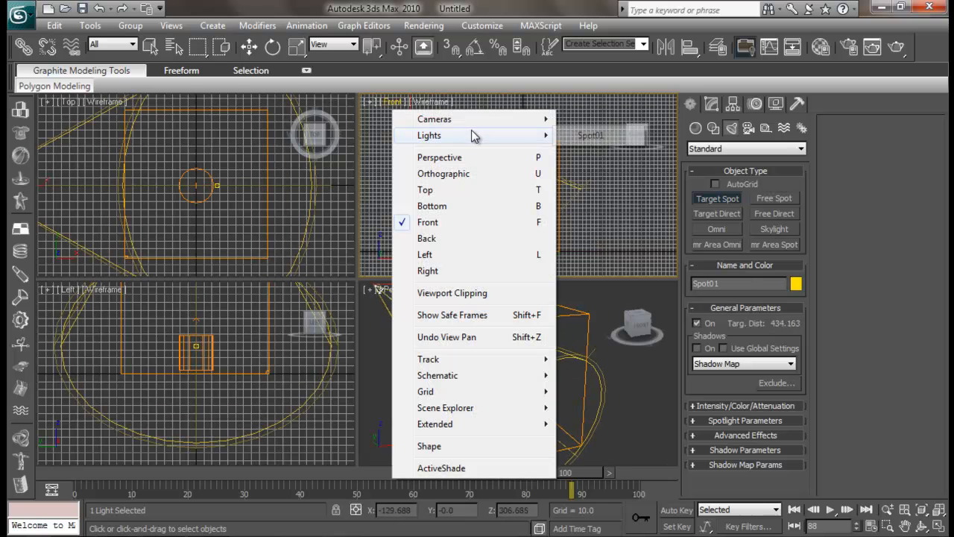
pyautogui.click(589, 134)
pyautogui.moveTo(558, 177); pyautogui.dragTo(562, 197, button='middle')
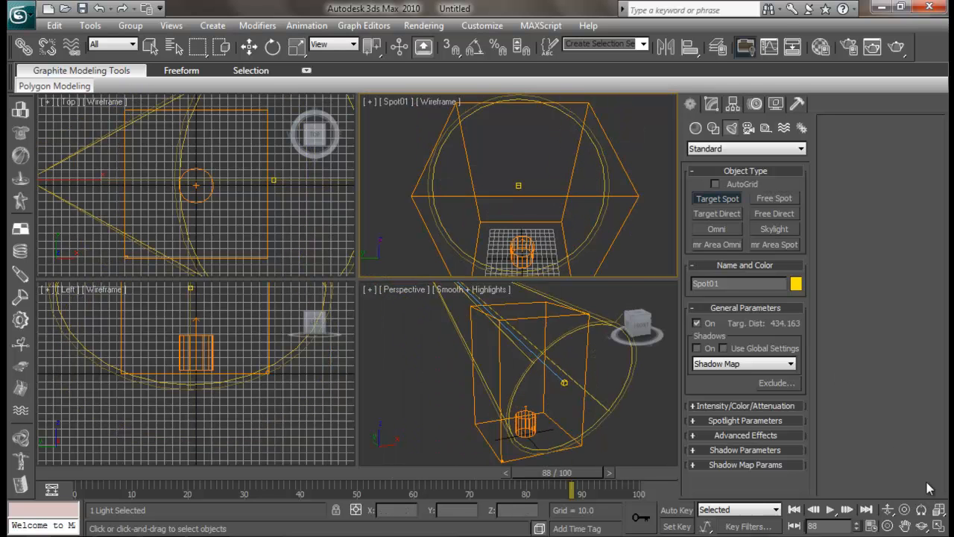
pyautogui.click(890, 509)
pyautogui.moveTo(549, 209); pyautogui.dragTo(549, 247)
pyautogui.moveTo(541, 201); pyautogui.dragTo(538, 193, button='middle')
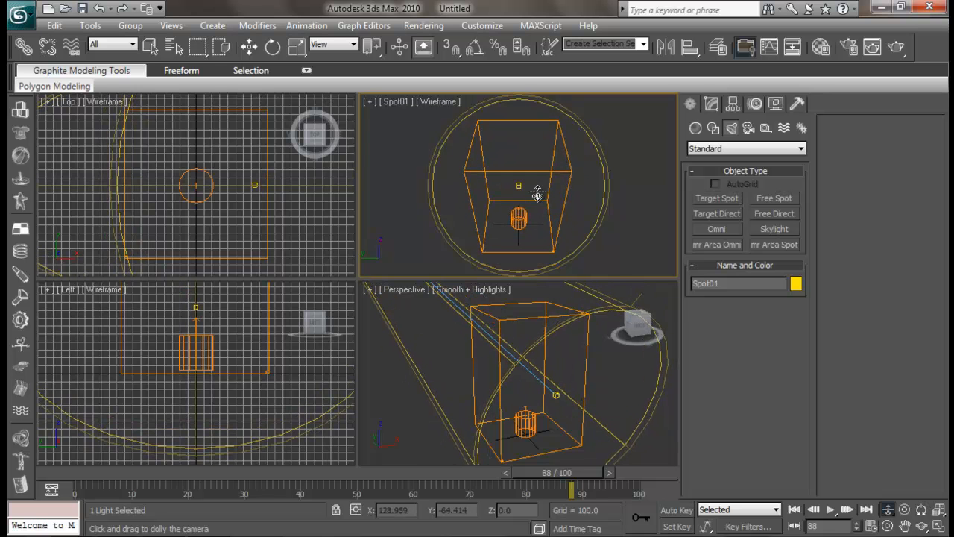
pyautogui.rightClick(538, 193)
# - Return the Spot01 viewport to the Front view and show the container from the front in the Perspective view
pyautogui.click(389, 100)
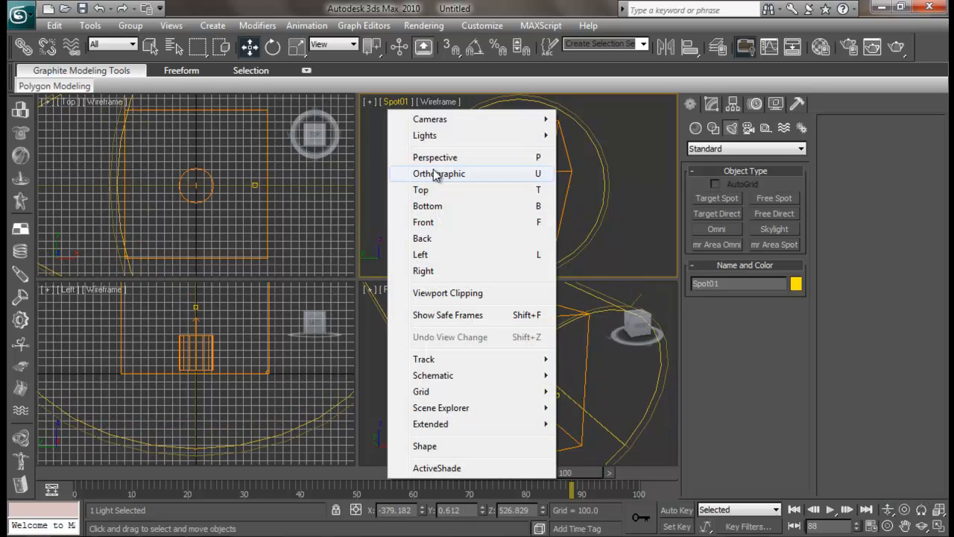
pyautogui.click(435, 224)
pyautogui.click(630, 434)
pyautogui.moveTo(571, 407)
pyautogui.keyDown('alt'); pyautogui.mouseDown(button='middle')
pyautogui.moveTo(586, 417)
pyautogui.moveTo(581, 410)
pyautogui.mouseUp(button='middle'); pyautogui.keyUp('alt')
# - Try moving the spot light's target and the FumeFX container in the Perspective view, and undo the container's move
pyautogui.click(557, 400)
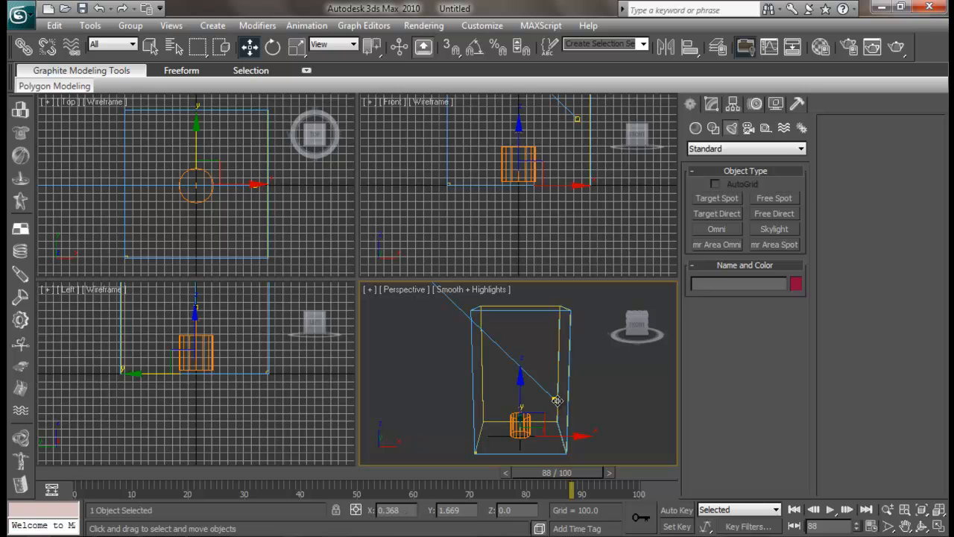
pyautogui.click(554, 403)
pyautogui.click(554, 401)
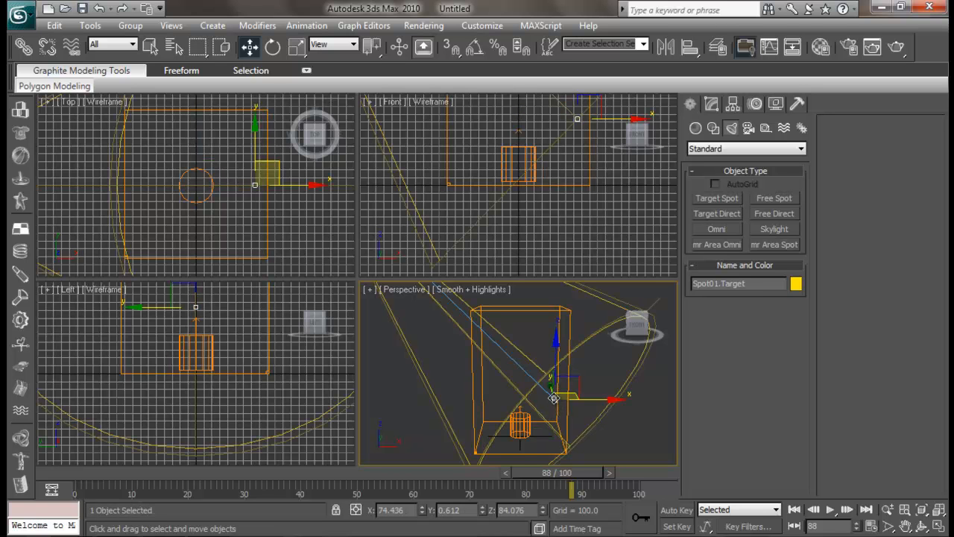
pyautogui.moveTo(586, 399); pyautogui.dragTo(552, 401)
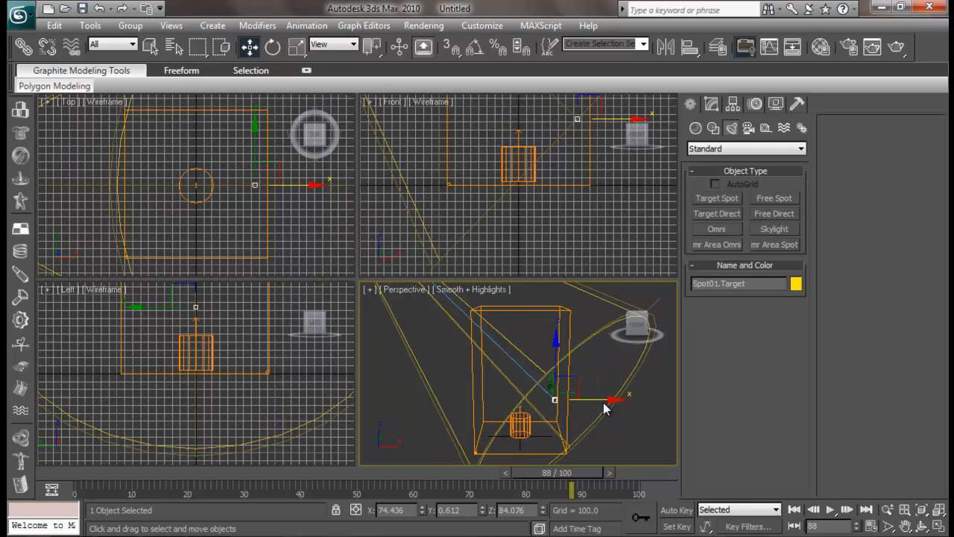
pyautogui.click(610, 409)
pyautogui.moveTo(602, 406)
pyautogui.mouseDown(button='middle')
pyautogui.moveTo(597, 382)
pyautogui.moveTo(597, 415)
pyautogui.moveTo(571, 417)
pyautogui.moveTo(579, 406)
pyautogui.moveTo(600, 415)
pyautogui.mouseUp(button='middle')
pyautogui.scroll(2, 597, 383)
pyautogui.scroll(-2, 599, 400)
pyautogui.moveTo(600, 415); pyautogui.dragTo(588, 385, button='middle')
pyautogui.moveTo(564, 352); pyautogui.dragTo(561, 337)
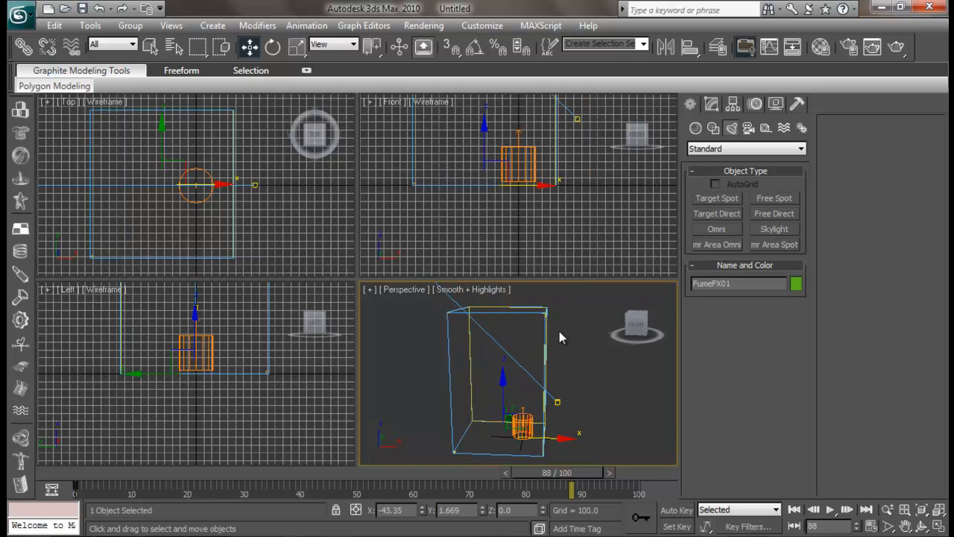
pyautogui.hotkey('ctrl', 'z')
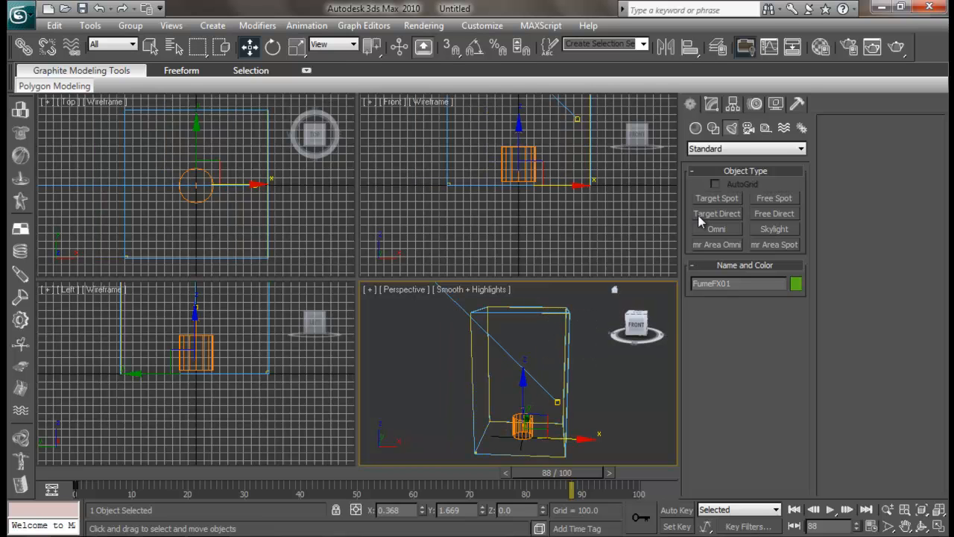
# - Open the FumeFX container's settings and pick Spot01 into the Lights list of its illumination parameters
pyautogui.click(713, 107)
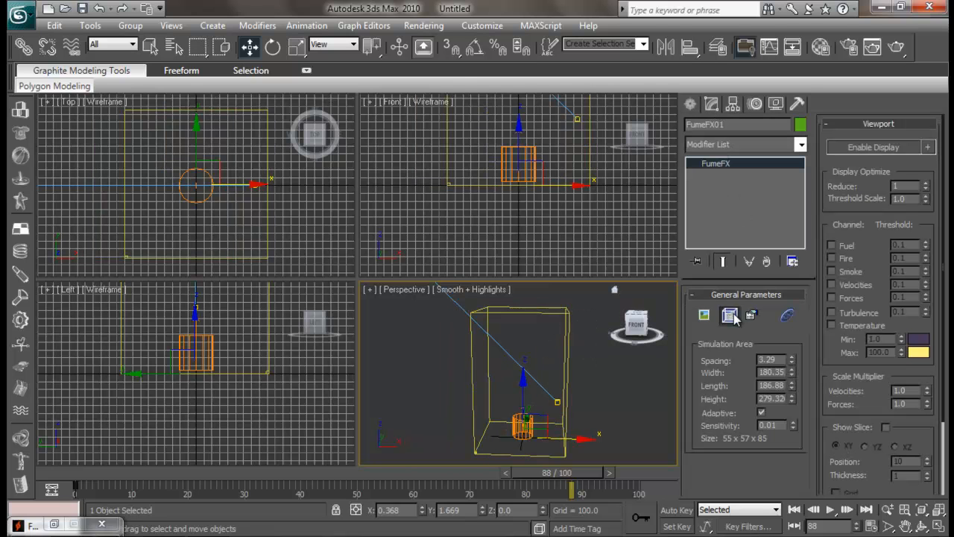
pyautogui.click(705, 315)
pyautogui.moveTo(236, 25); pyautogui.dragTo(223, 26)
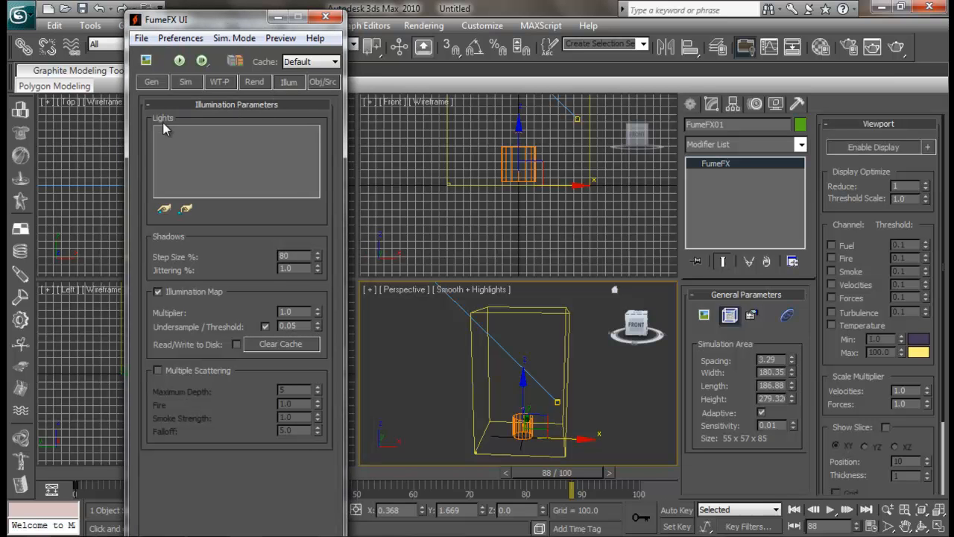
pyautogui.click(164, 209)
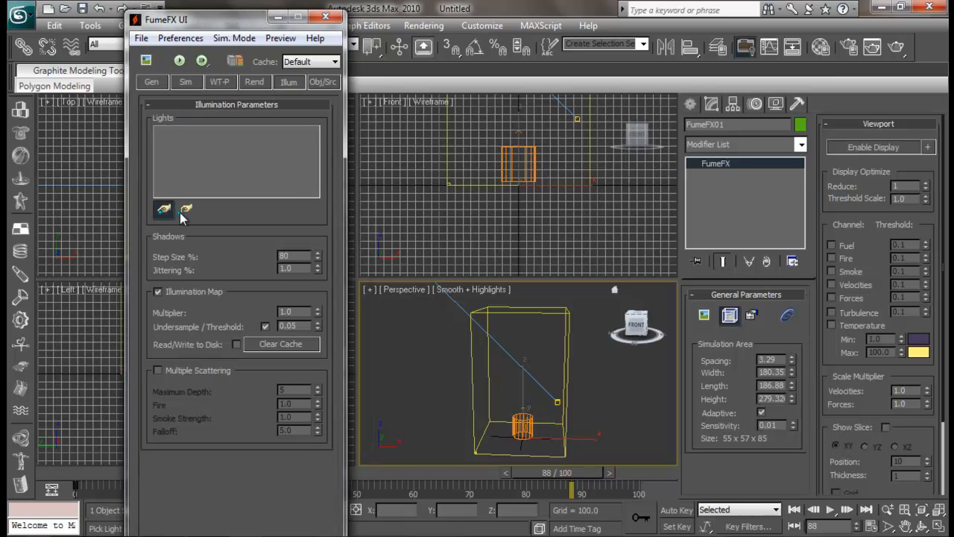
pyautogui.click(447, 294)
pyautogui.click(435, 380)
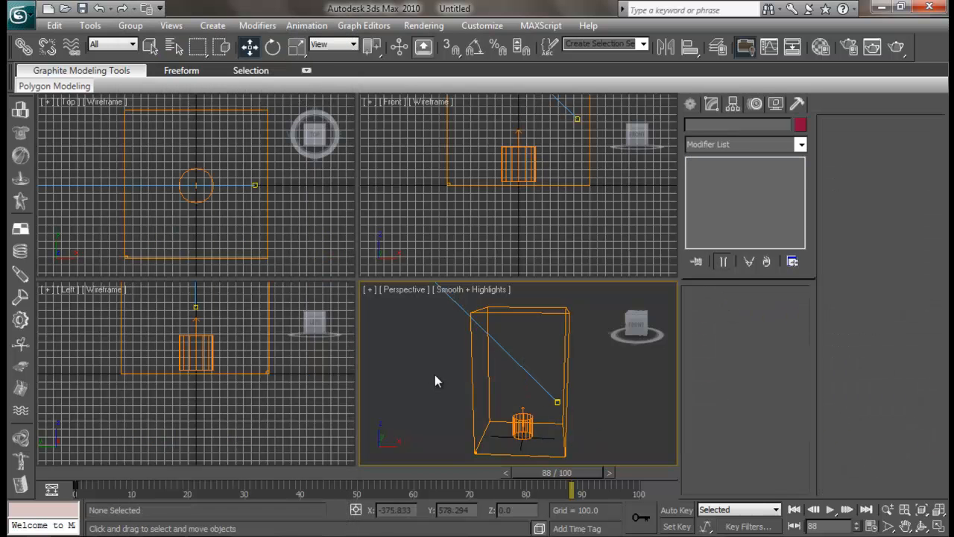
pyautogui.click(544, 307)
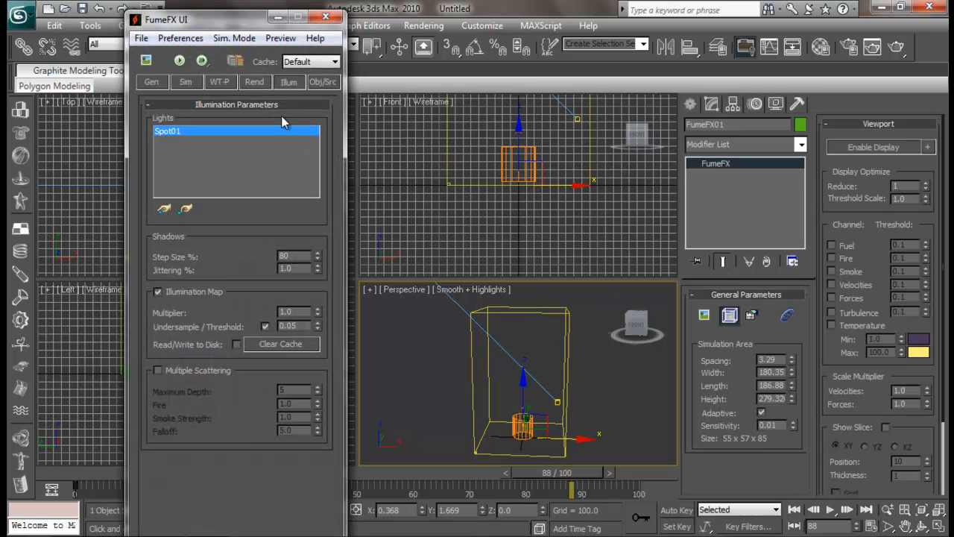
# - Run the default FumeFX simulation with the output preview open and stop it at frame 61
pyautogui.click(146, 60)
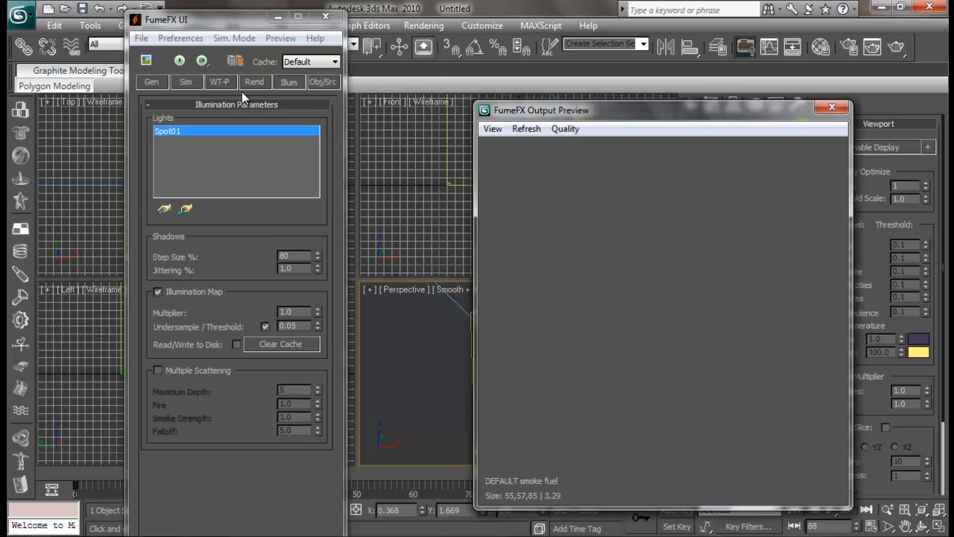
pyautogui.click(179, 60)
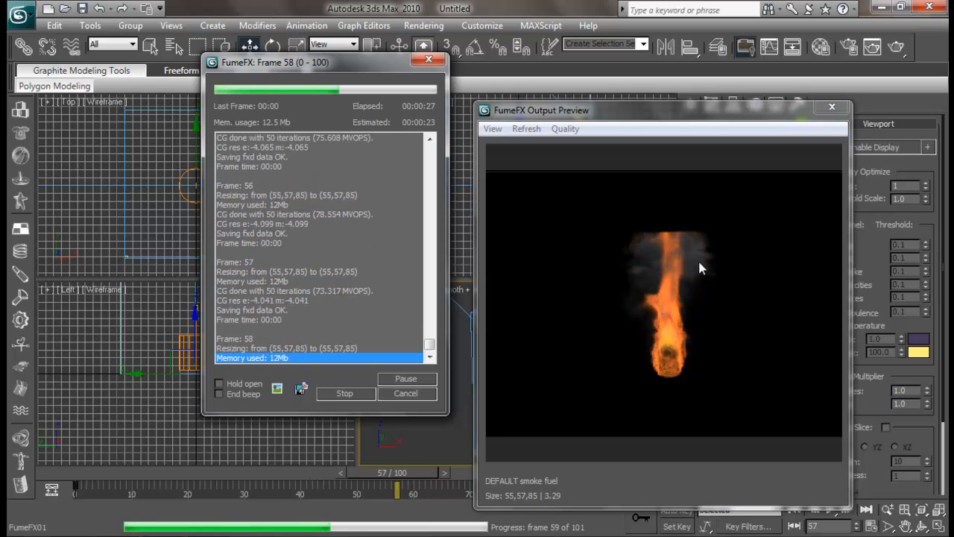
pyautogui.click(359, 391)
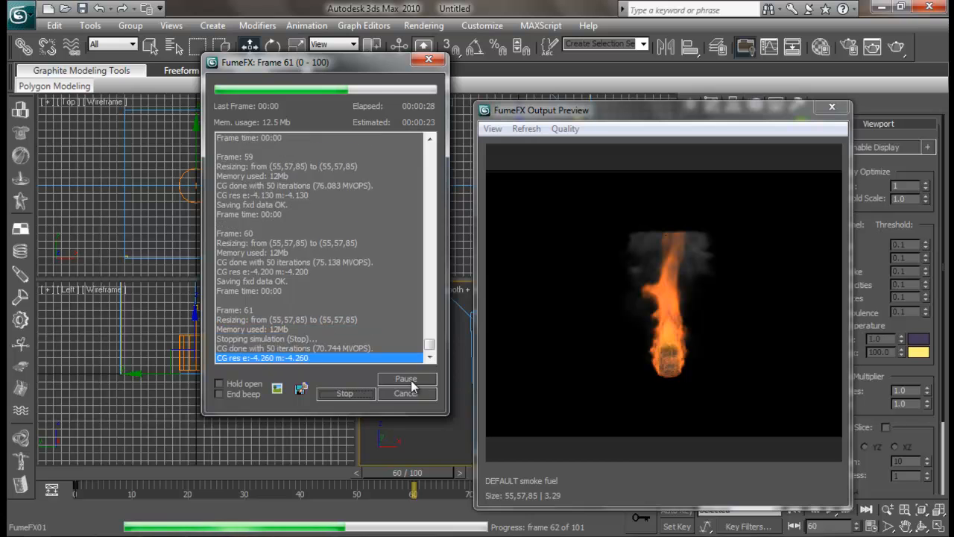
# - Render the Perspective view at frame 61, and close the render and the output preview
pyautogui.click(897, 49)
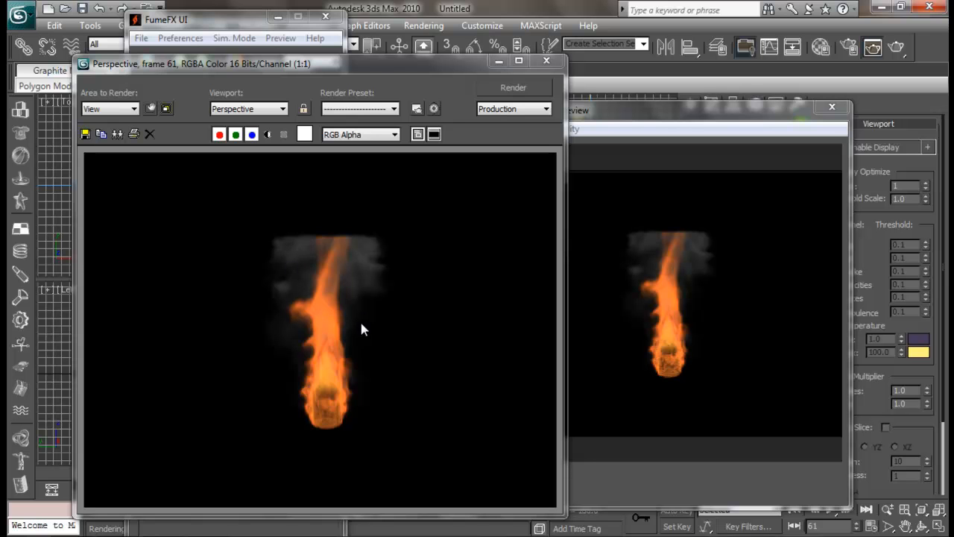
pyautogui.click(548, 61)
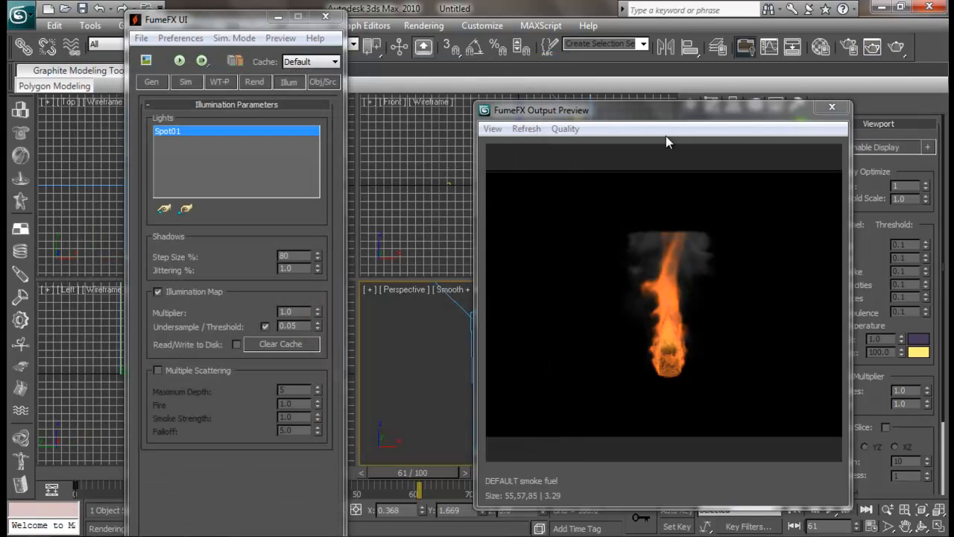
pyautogui.click(835, 109)
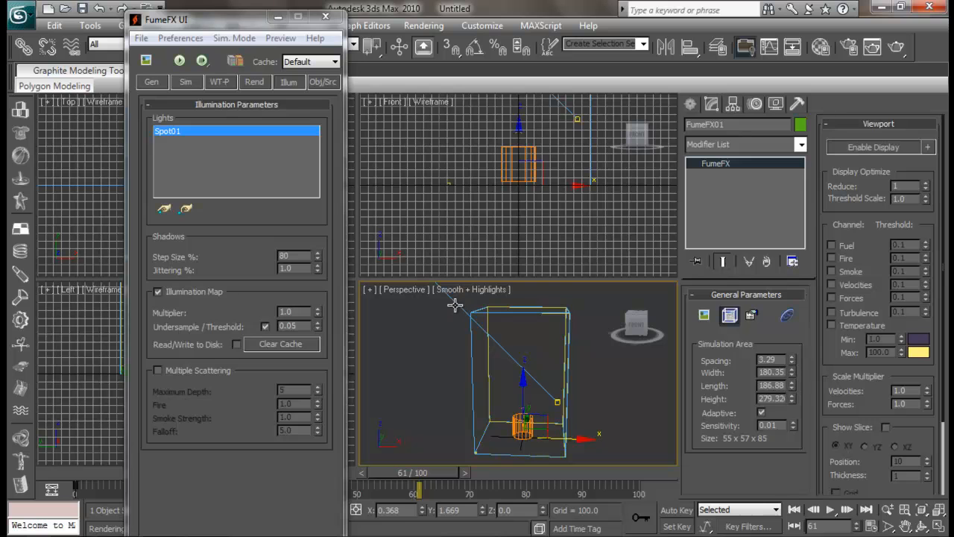
# - Select the Spot01 light and turn on its shadows in the general parameters
pyautogui.click(455, 305)
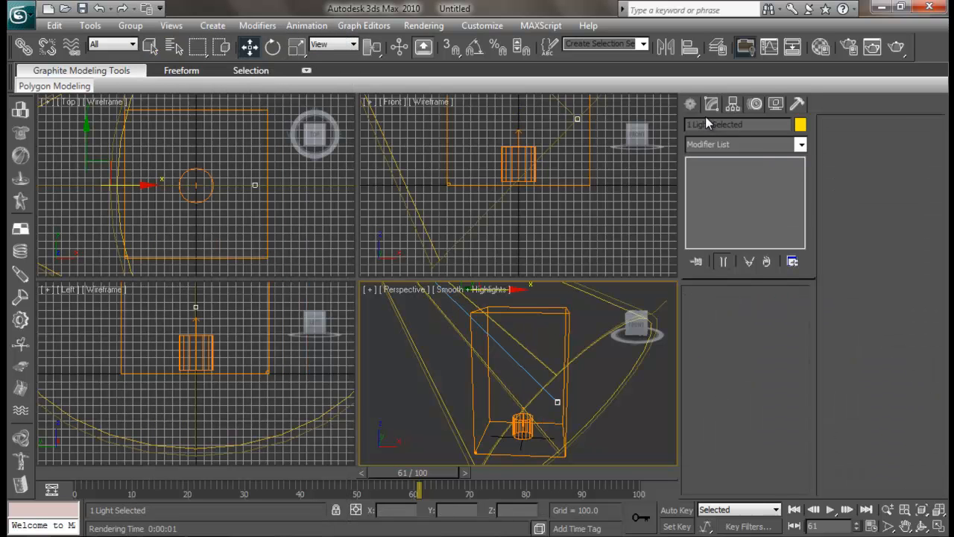
pyautogui.moveTo(559, 139); pyautogui.dragTo(594, 239, button='middle')
pyautogui.scroll(-3, 595, 239)
pyautogui.moveTo(553, 164); pyautogui.dragTo(583, 239, button='middle')
pyautogui.scroll(-2, 581, 237)
pyautogui.click(452, 131)
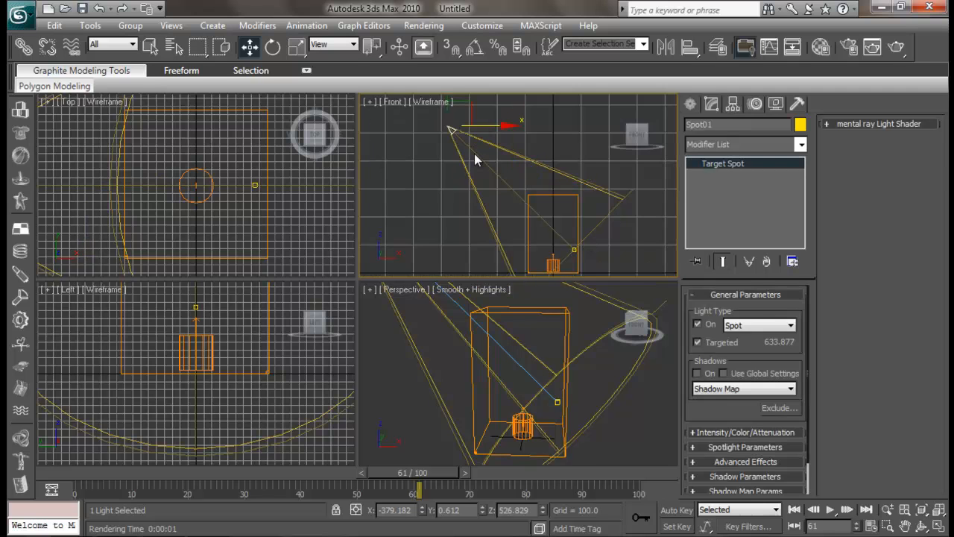
pyautogui.scroll(-2, 749, 358)
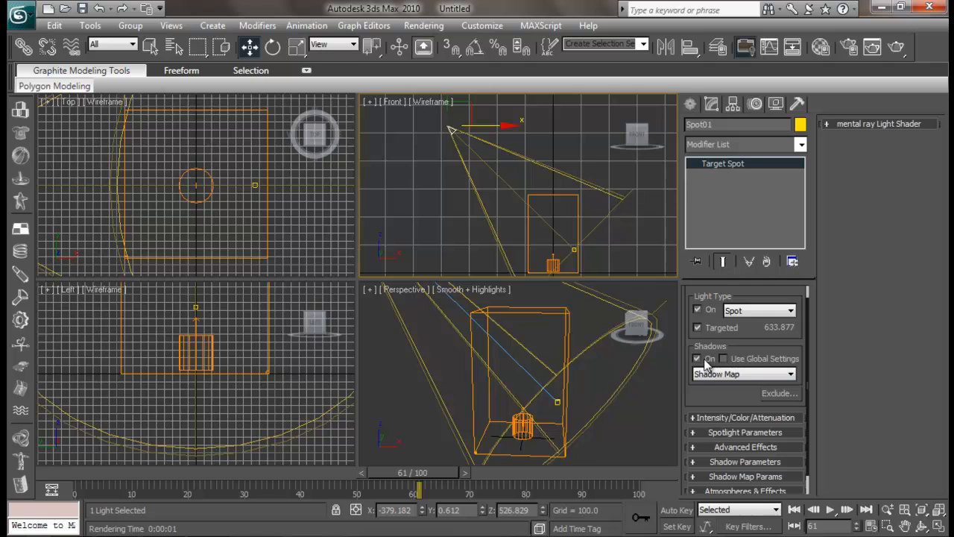
pyautogui.scroll(-2, 737, 394)
pyautogui.scroll(2, 742, 384)
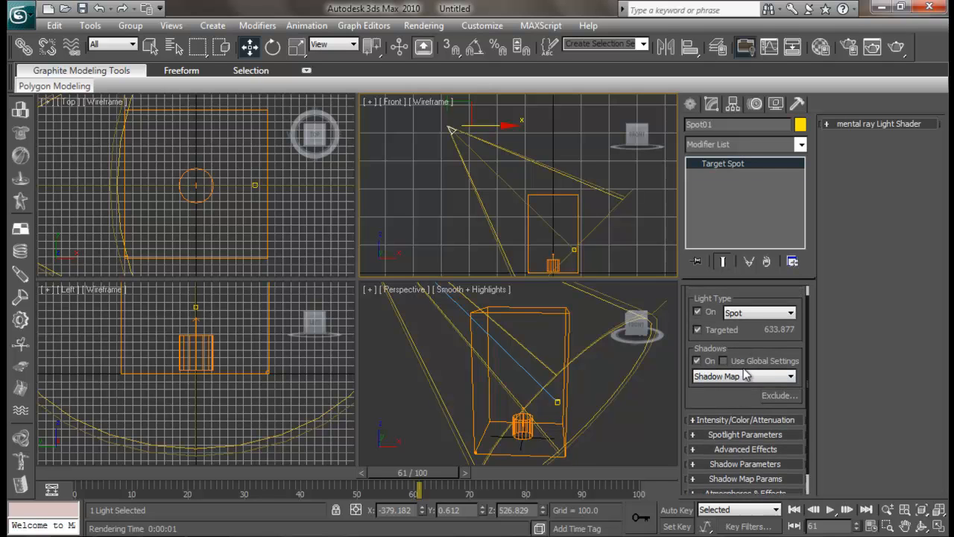
pyautogui.scroll(-2, 739, 388)
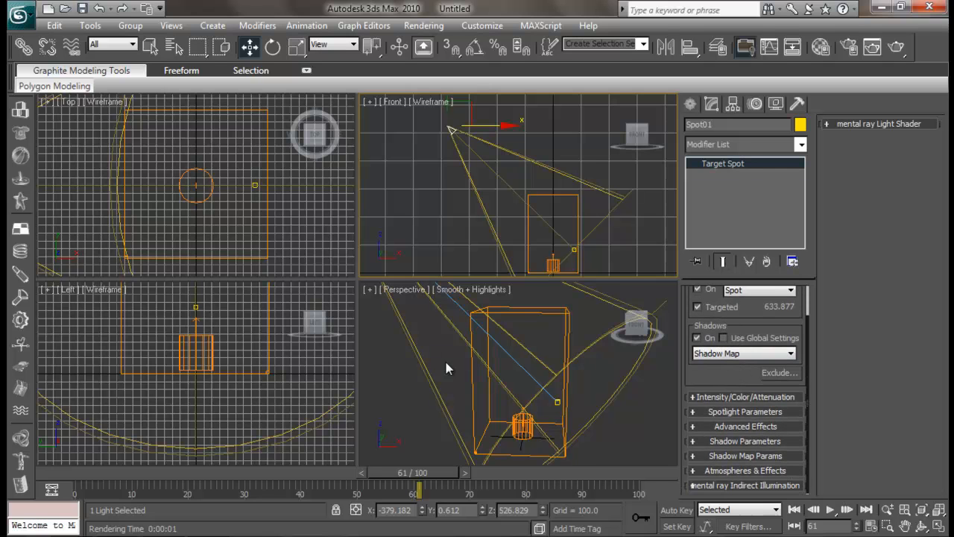
# - Turn on Spot01's atmosphere shadows and set its shadow type to Adv. Ray Traced
pyautogui.click(730, 441)
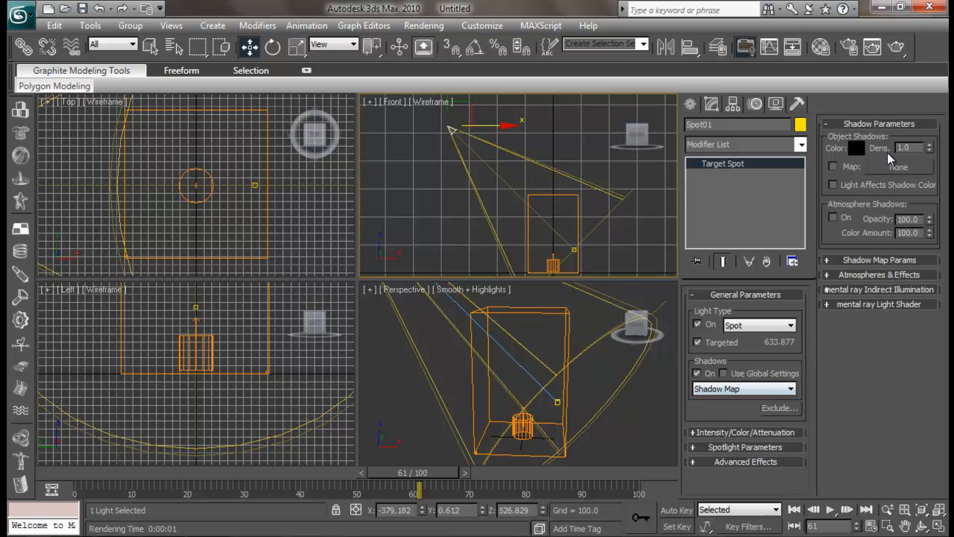
pyautogui.click(835, 217)
pyautogui.click(731, 392)
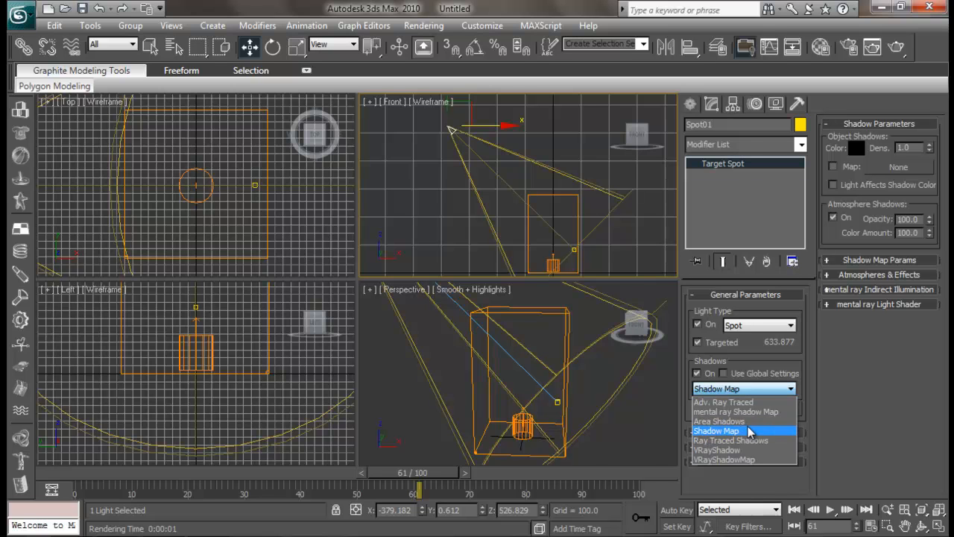
pyautogui.click(751, 404)
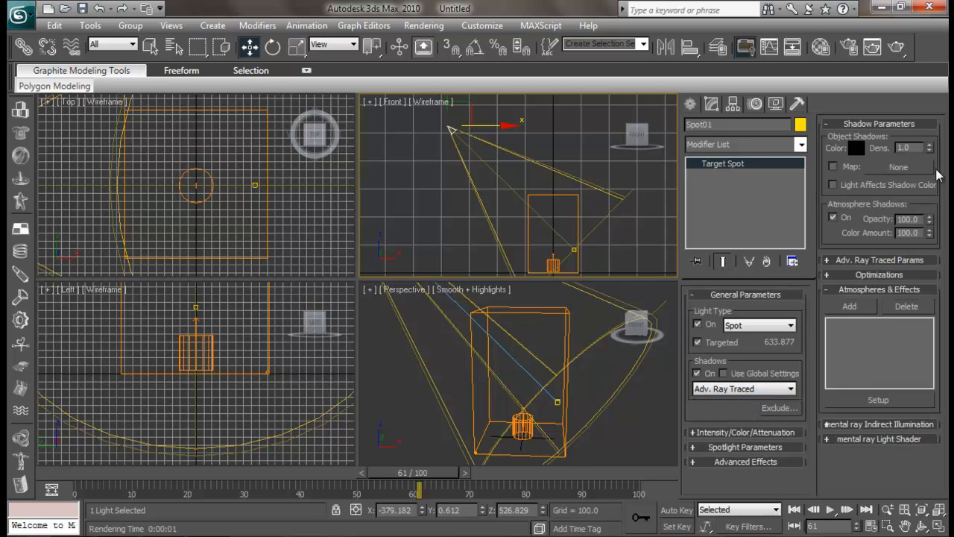
# - Lighten Spot01's object shadow colour slightly to a very dark grey
pyautogui.click(856, 148)
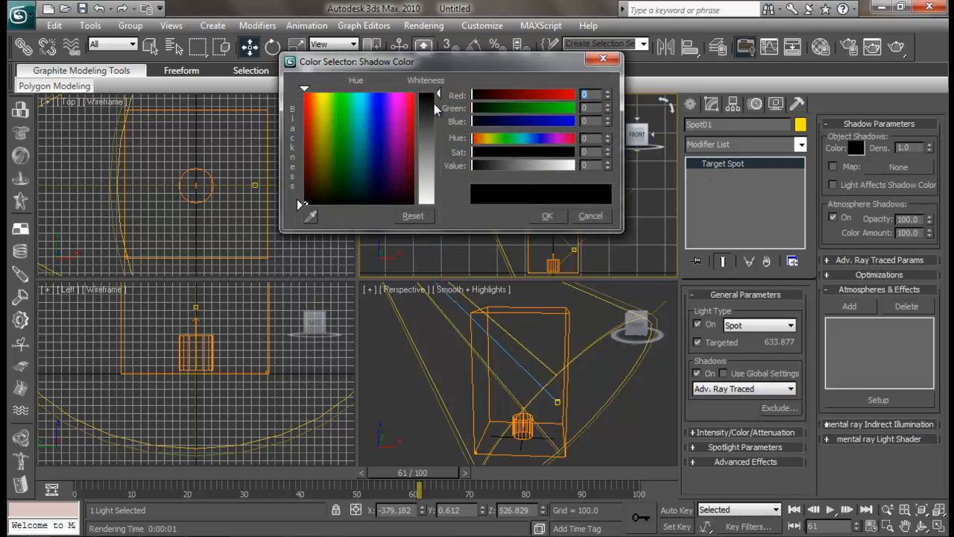
pyautogui.moveTo(435, 101); pyautogui.dragTo(438, 108)
pyautogui.click(546, 216)
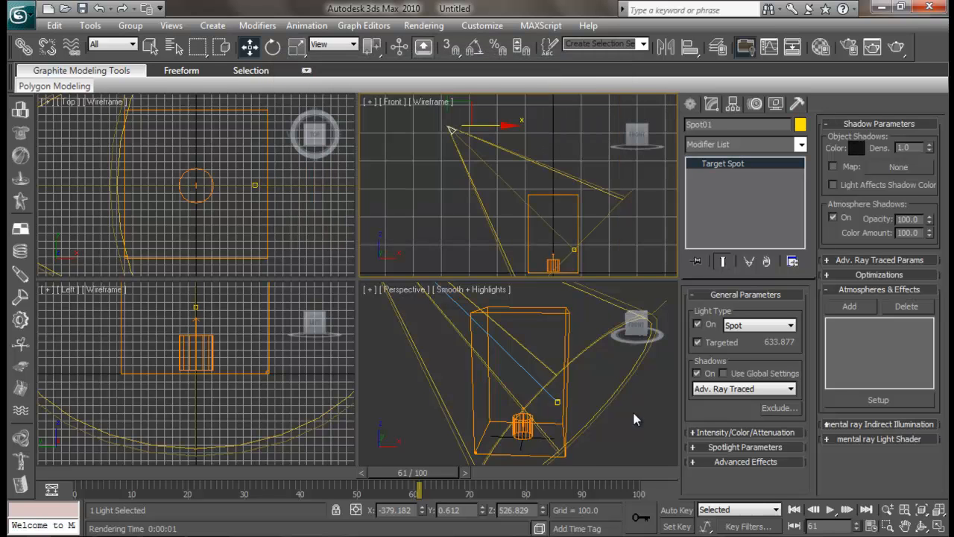
# - Rerun the FumeFX container's simulation with the output preview open beside it, and stop it at frame 55
pyautogui.click(634, 410)
pyautogui.moveTo(580, 393); pyautogui.dragTo(581, 387, button='middle')
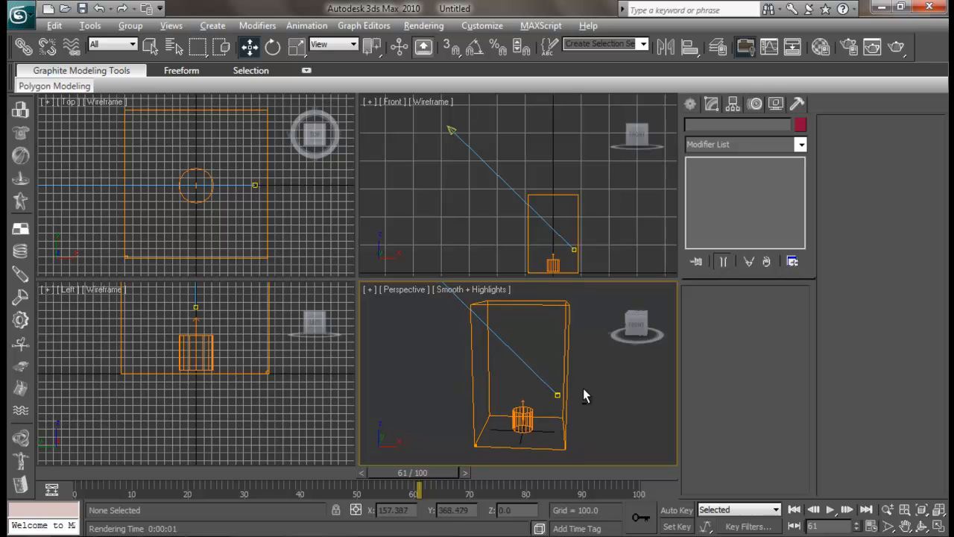
pyautogui.scroll(3, 586, 388)
pyautogui.click(585, 346)
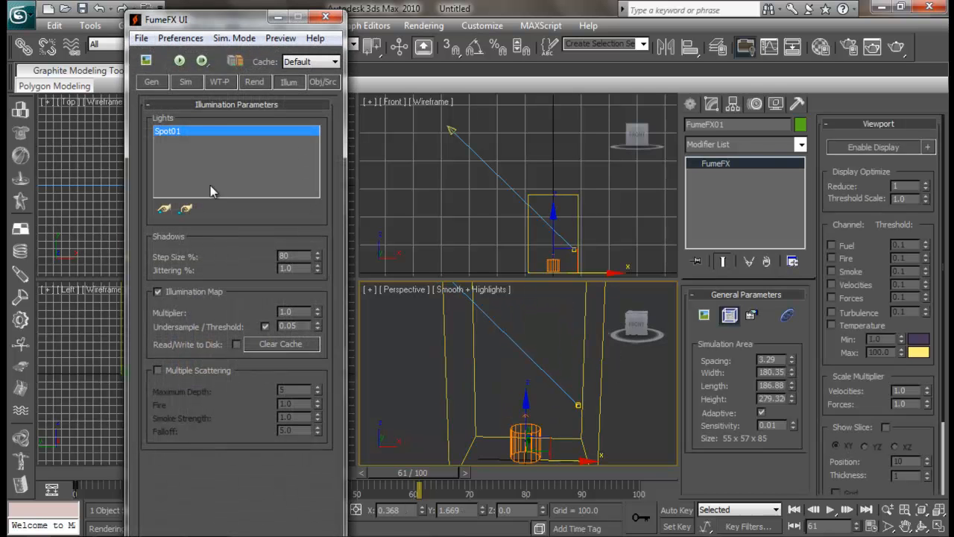
pyautogui.click(148, 63)
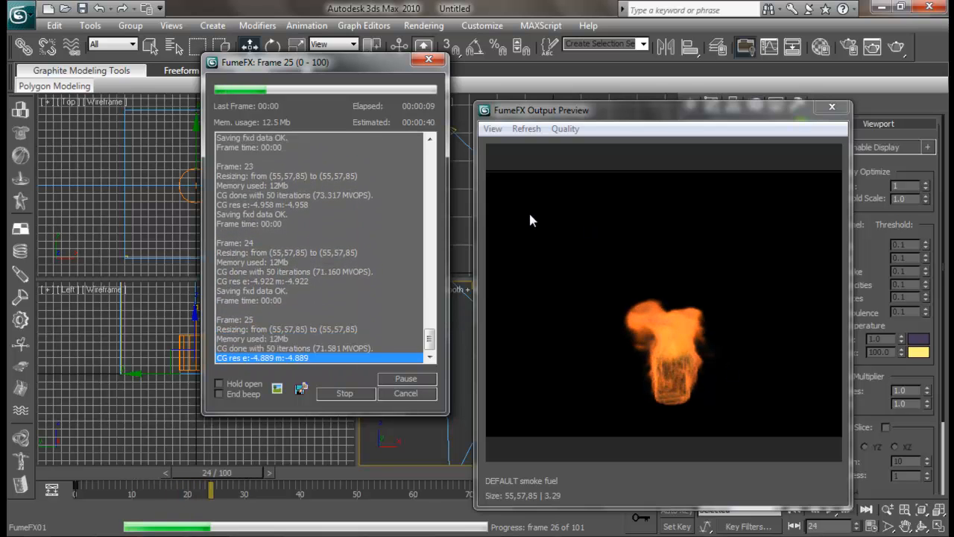
pyautogui.moveTo(675, 111); pyautogui.dragTo(256, 100)
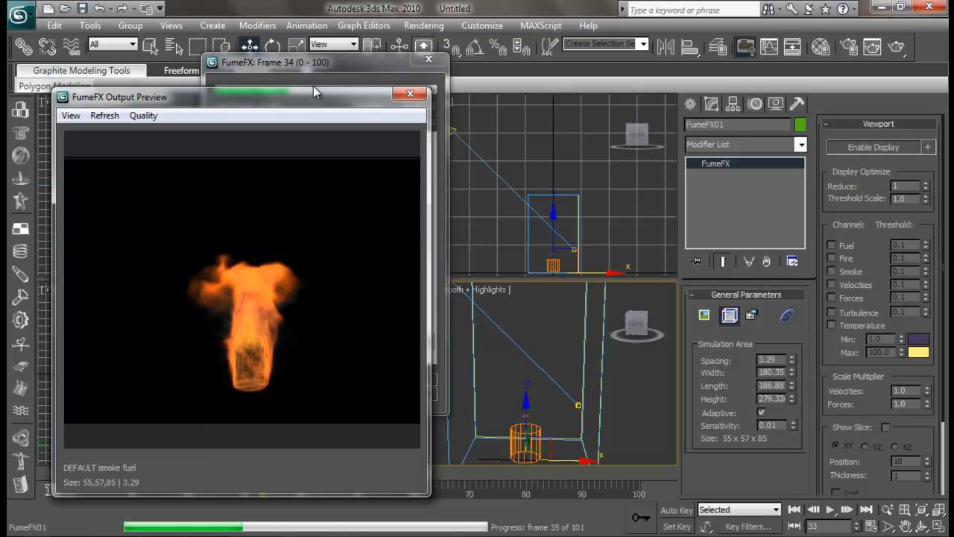
pyautogui.moveTo(319, 100); pyautogui.dragTo(731, 58)
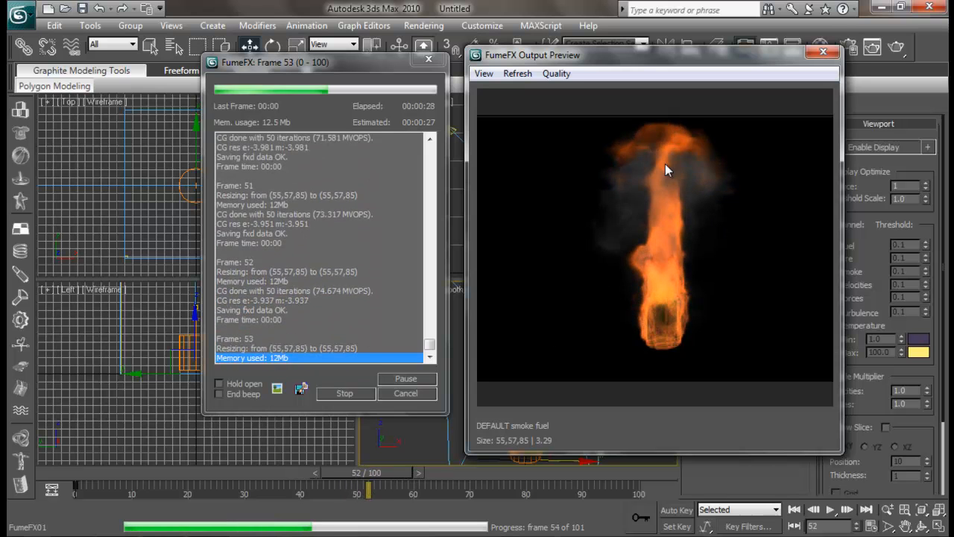
pyautogui.click(358, 390)
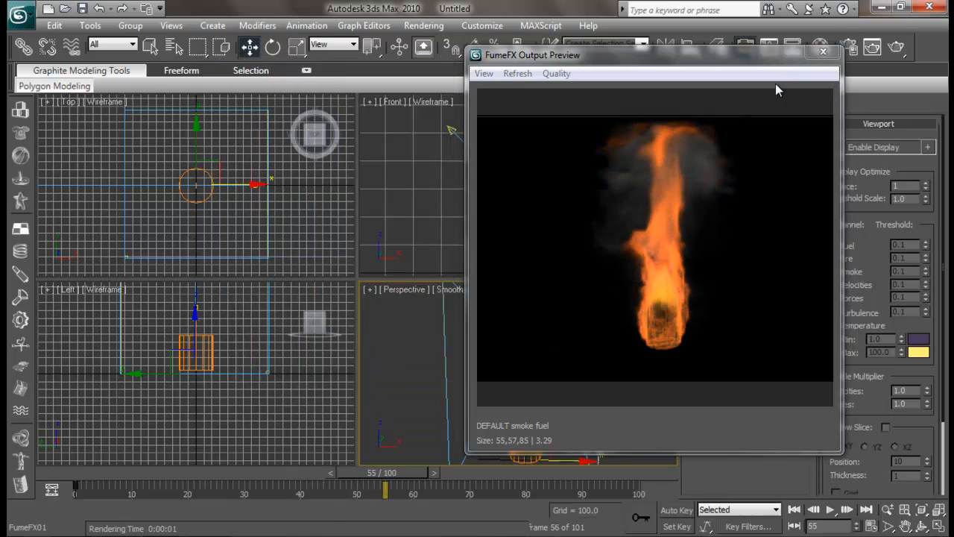
# - Render the Perspective view at frame 55 and place the render beside the output preview for comparison
pyautogui.click(873, 49)
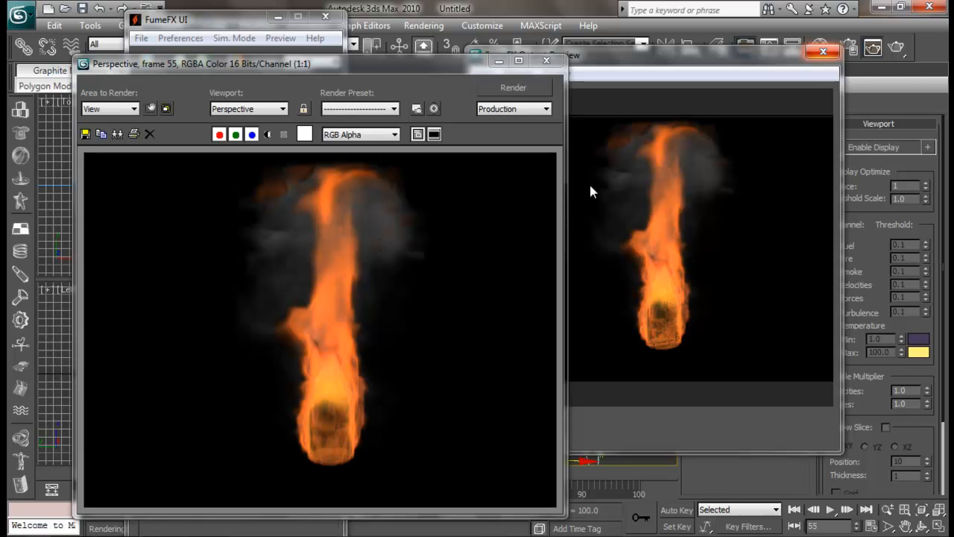
pyautogui.moveTo(310, 72); pyautogui.dragTo(251, 75)
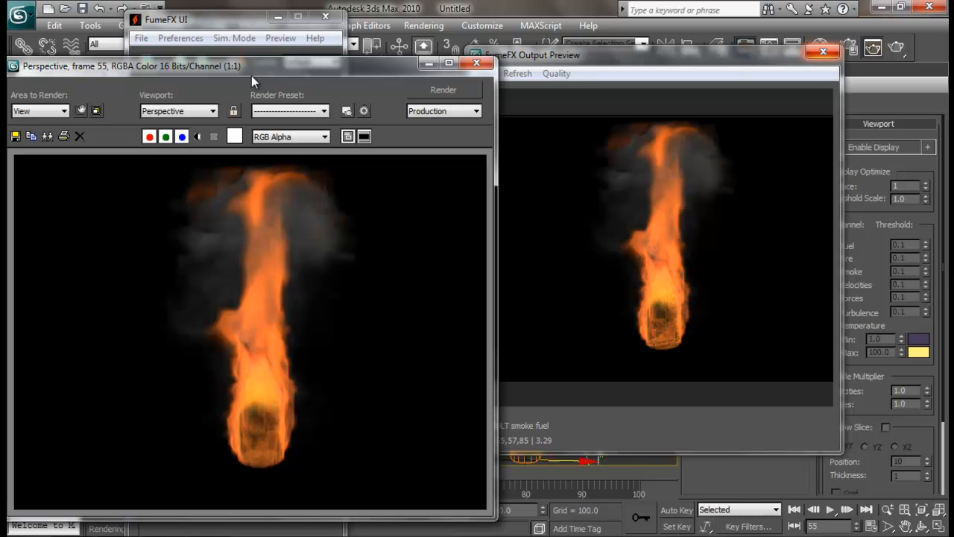
# - Close the frame 55 render and reselect the FumeFX container, with the output preview placed beside its settings window
pyautogui.moveTo(256, 70); pyautogui.dragTo(451, 187)
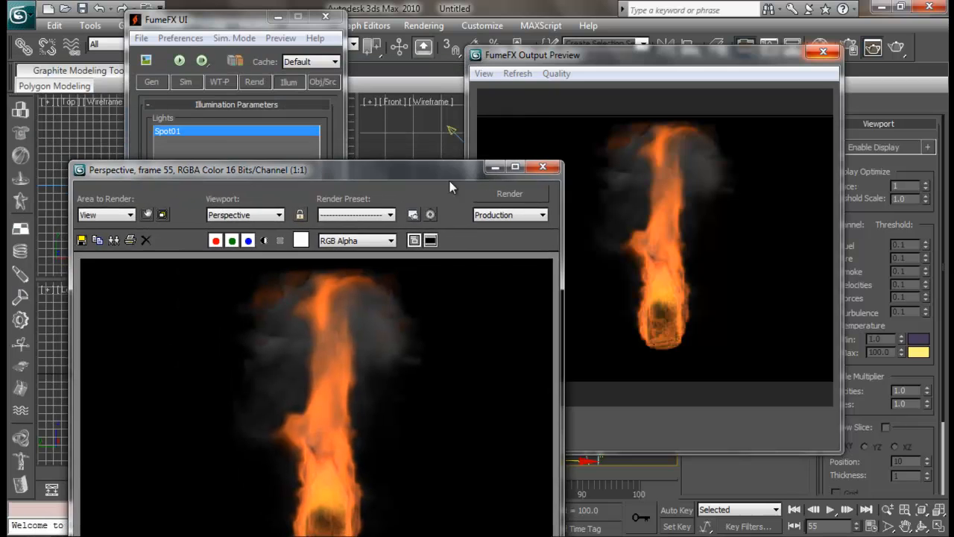
pyautogui.click(542, 168)
pyautogui.moveTo(776, 60); pyautogui.dragTo(722, 266)
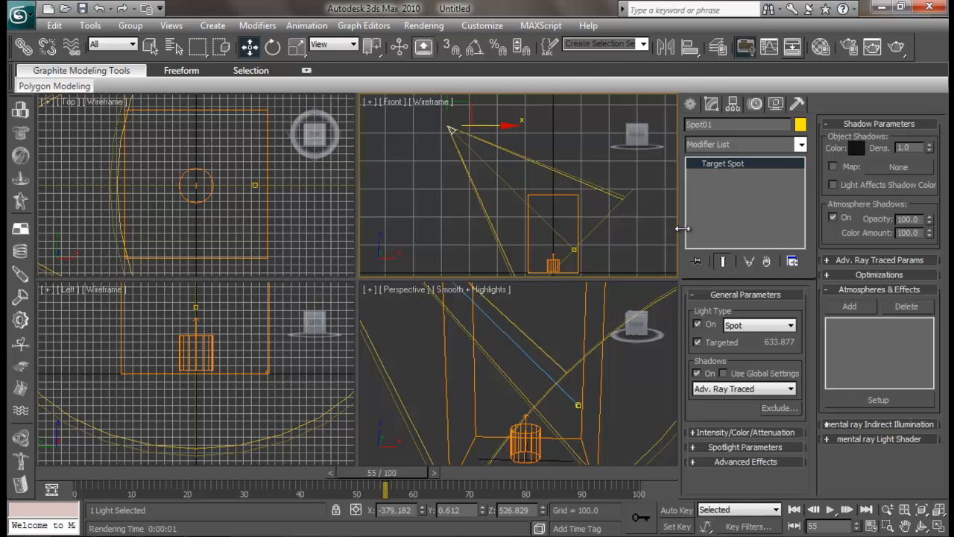
pyautogui.doubleClick(597, 363)
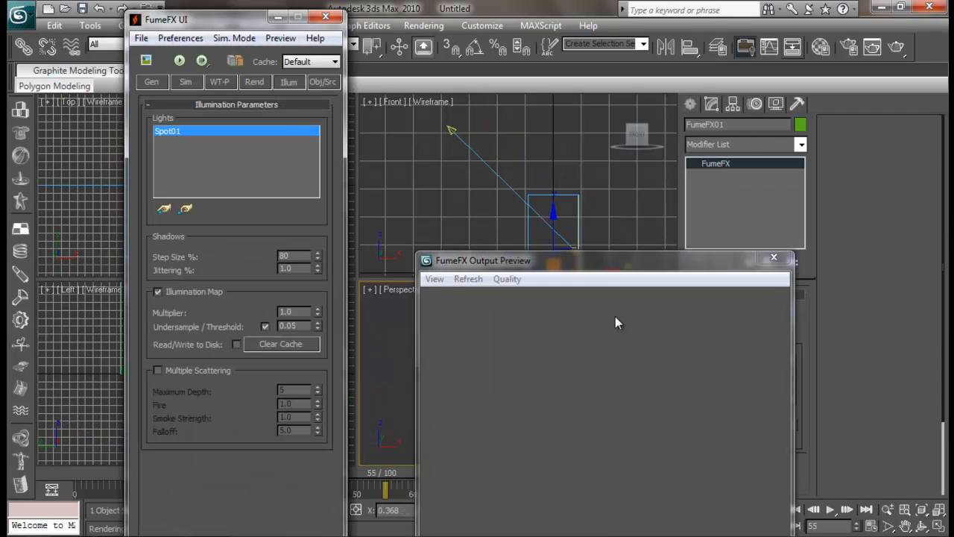
pyautogui.moveTo(624, 266); pyautogui.dragTo(452, 513)
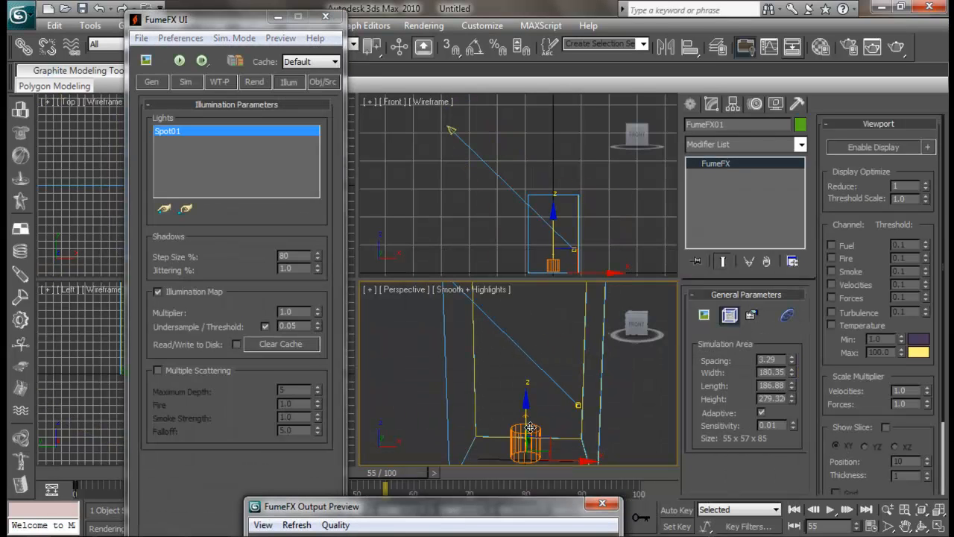
pyautogui.click(511, 342)
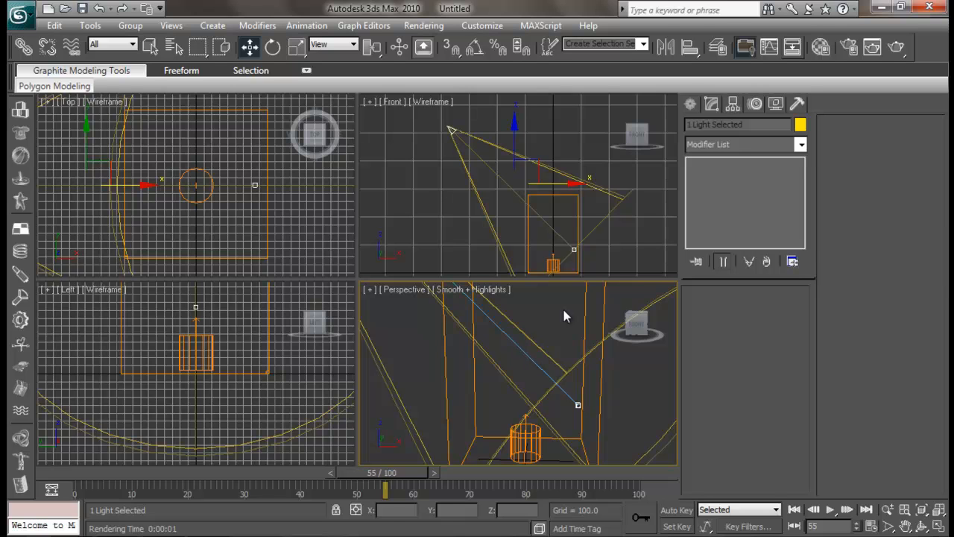
pyautogui.click(604, 366)
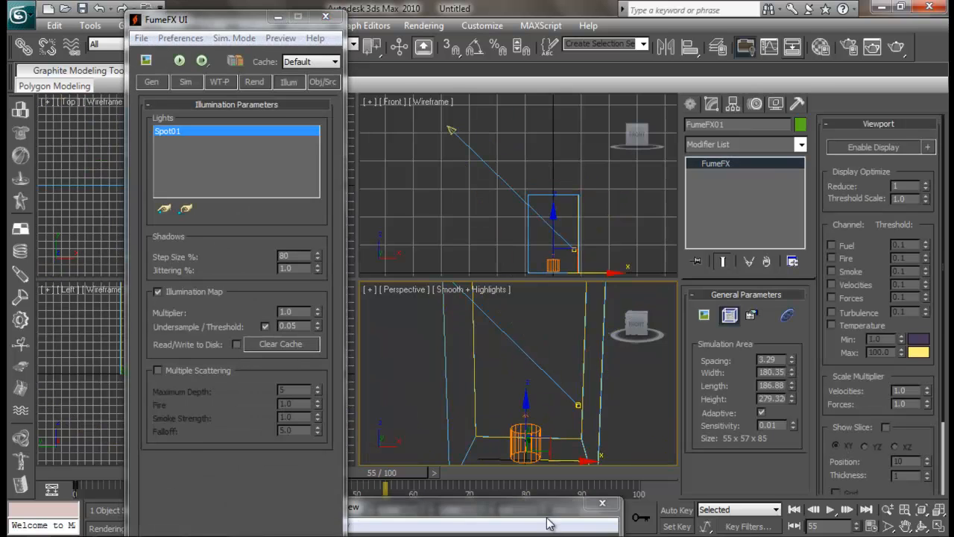
pyautogui.moveTo(548, 515); pyautogui.dragTo(745, 78)
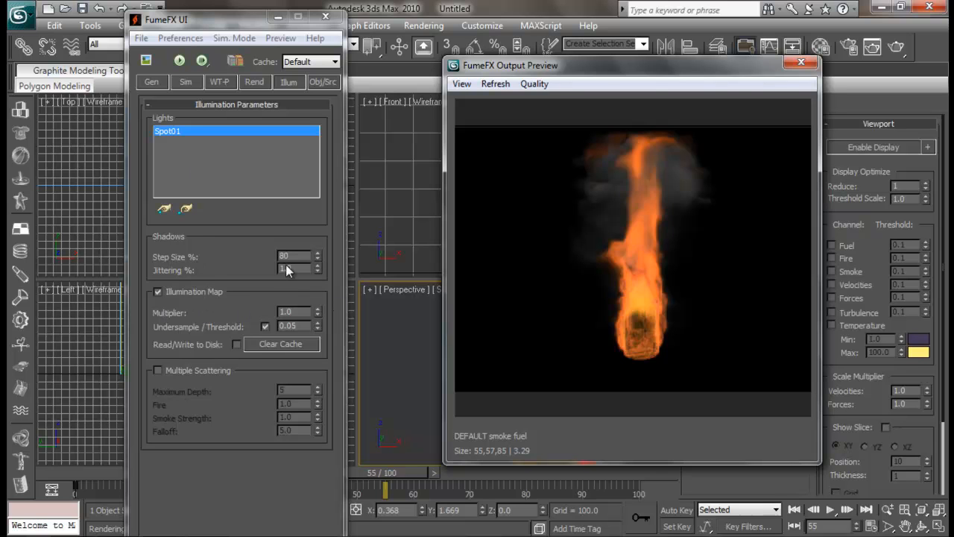
# - Compare Perspective renders of frame 55 with FumeFX Multiple Scattering on and off, keeping the render window beside the settings
pyautogui.click(158, 370)
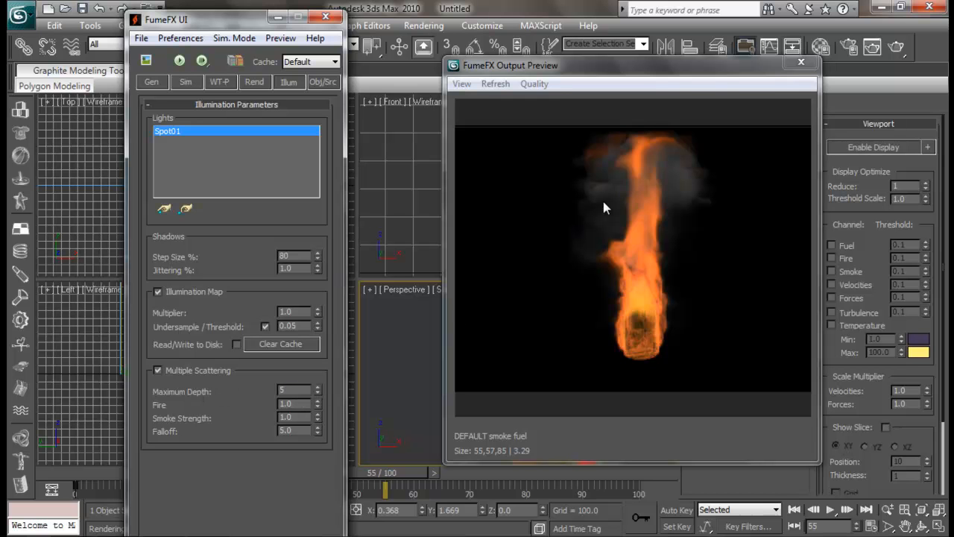
pyautogui.click(874, 47)
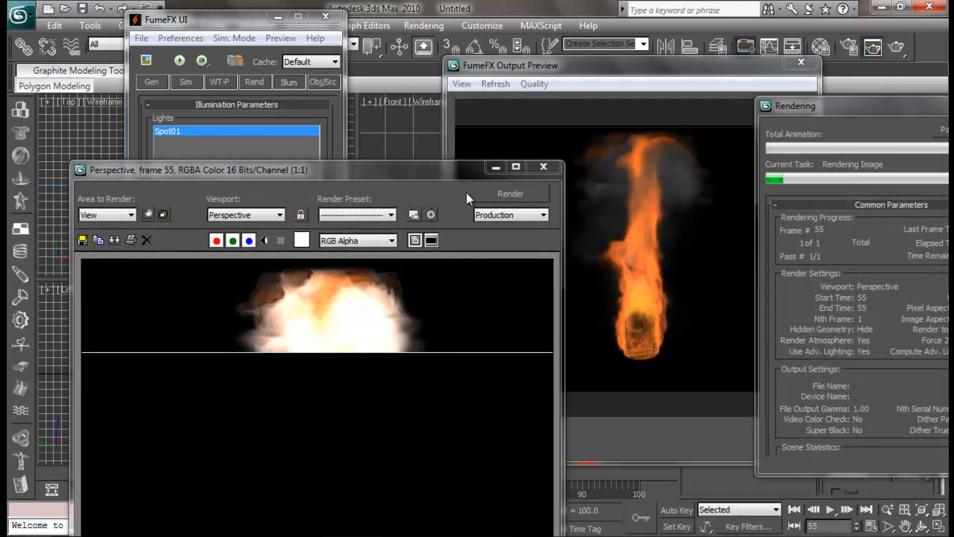
pyautogui.moveTo(455, 170)
pyautogui.mouseDown()
pyautogui.moveTo(461, 114)
pyautogui.moveTo(633, 48)
pyautogui.mouseUp()
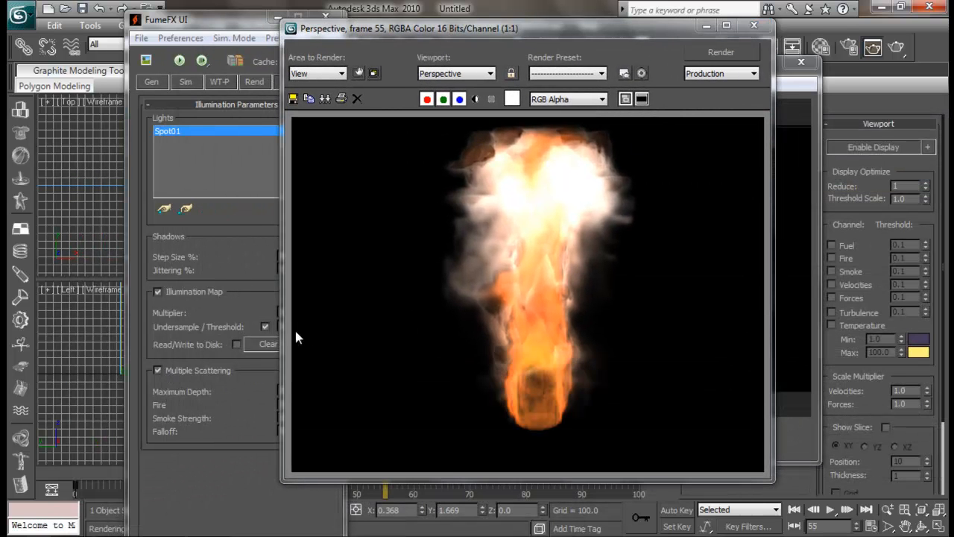
pyautogui.moveTo(510, 37); pyautogui.dragTo(630, 28)
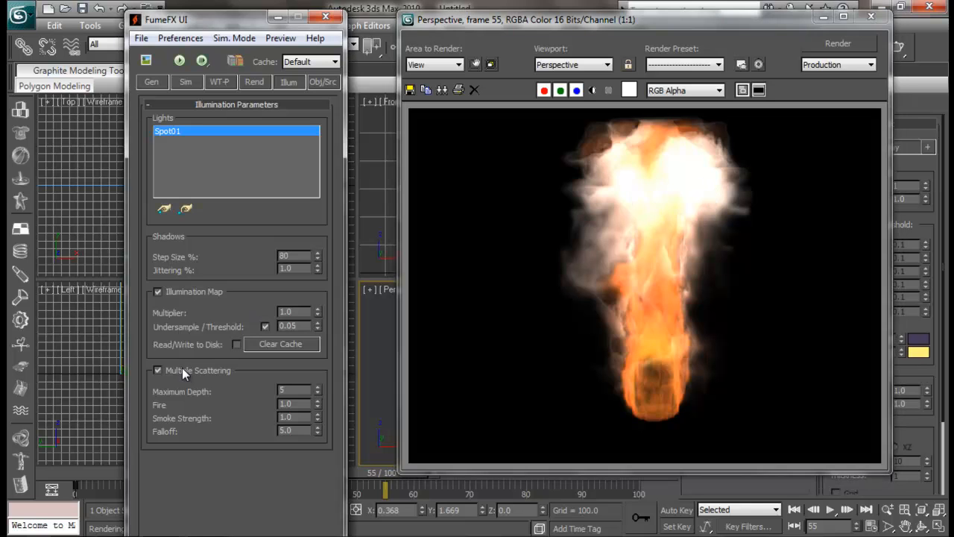
pyautogui.click(158, 371)
pyautogui.click(834, 39)
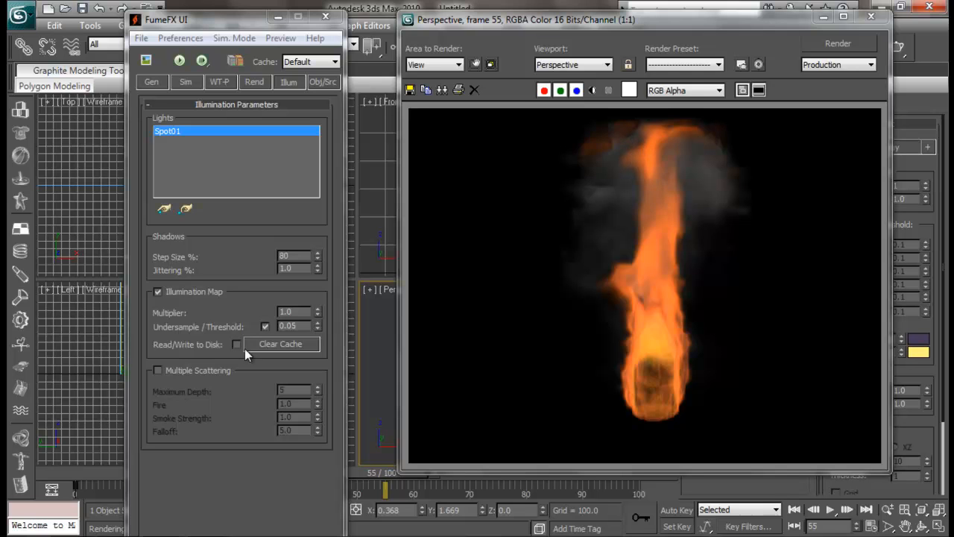
# - Turn on Multiple Scattering with its Fire value set to 0 and render the Perspective view
pyautogui.click(157, 371)
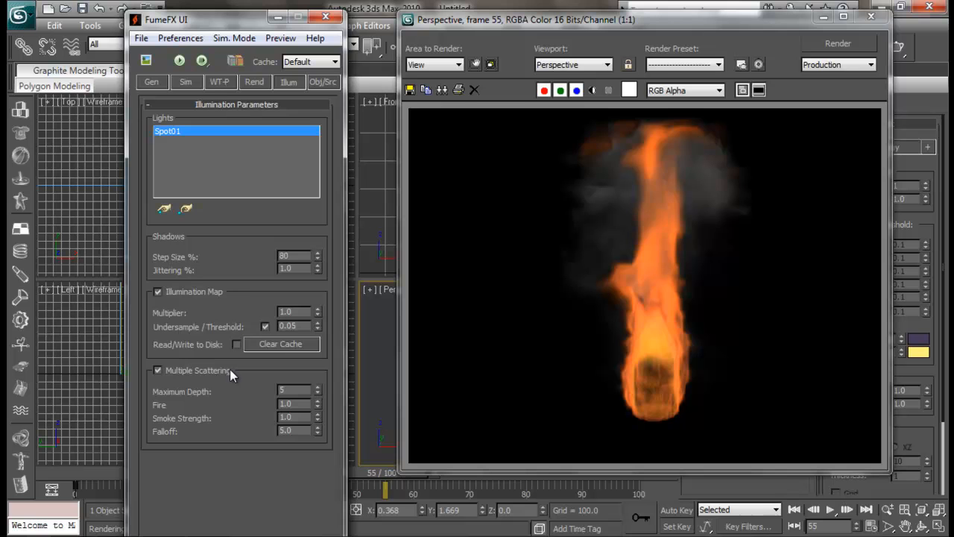
pyautogui.click(297, 404)
pyautogui.write('0')
pyautogui.click(812, 49)
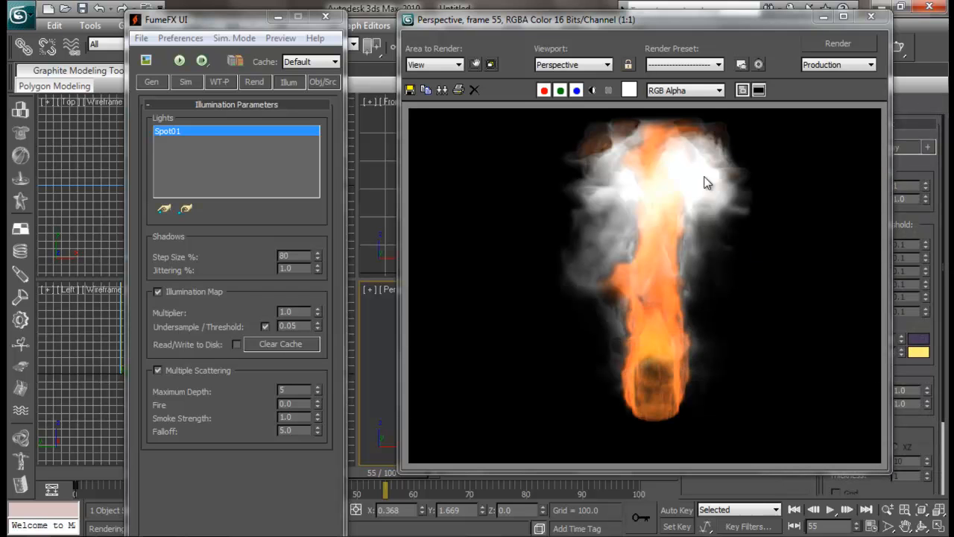
# - Set the multiple scattering Smoke Strength to 0.1 and render the frame again
pyautogui.doubleClick(297, 417)
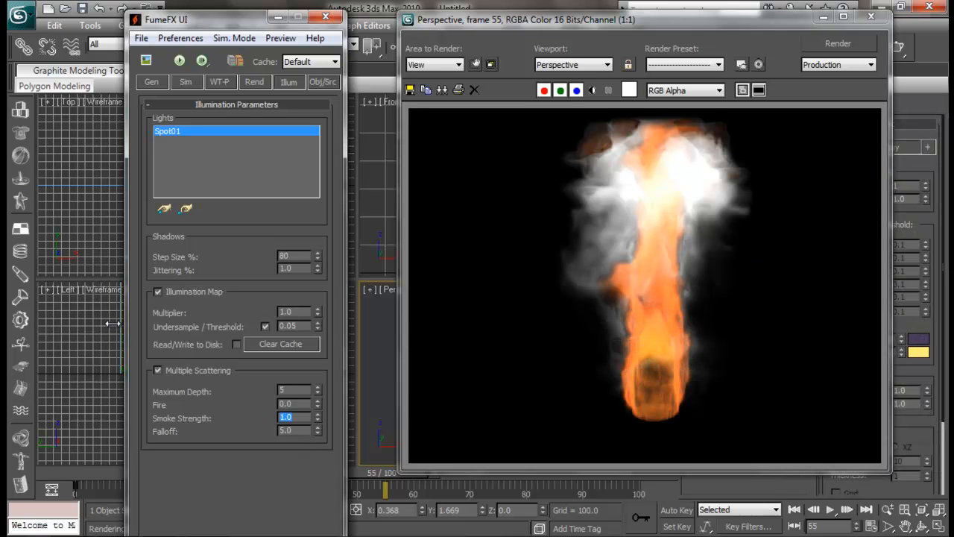
pyautogui.write('0.1')
pyautogui.click(828, 44)
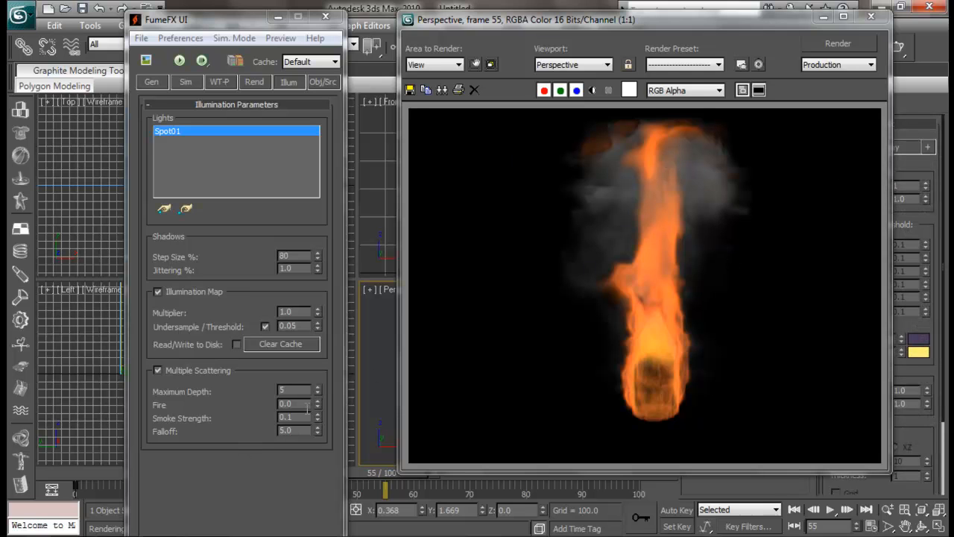
# - Set multiple scattering Falloff to 8 and Fire to 0.2, and render the frame to compare it with the output preview
pyautogui.doubleClick(296, 431)
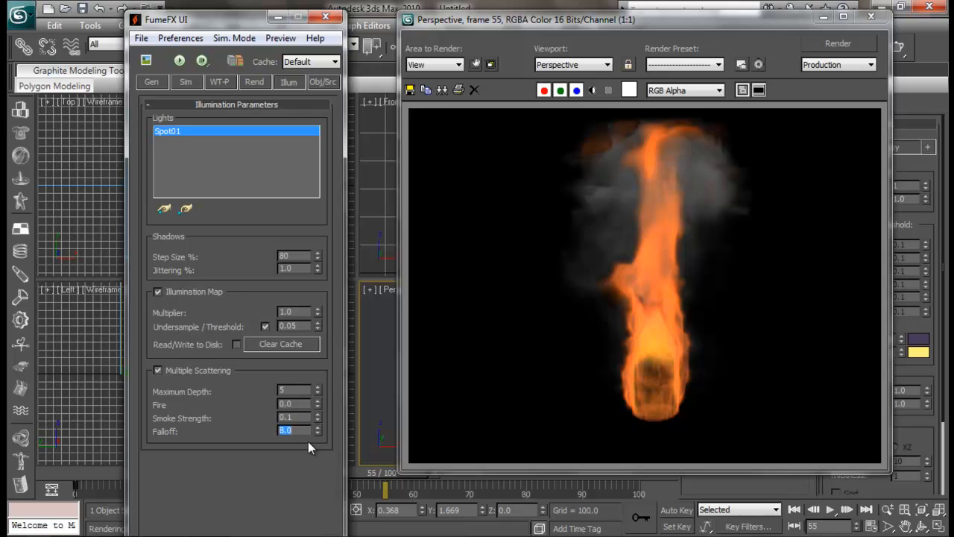
pyautogui.doubleClick(291, 404)
pyautogui.write('0.2')
pyautogui.press('Return')
pyautogui.click(838, 46)
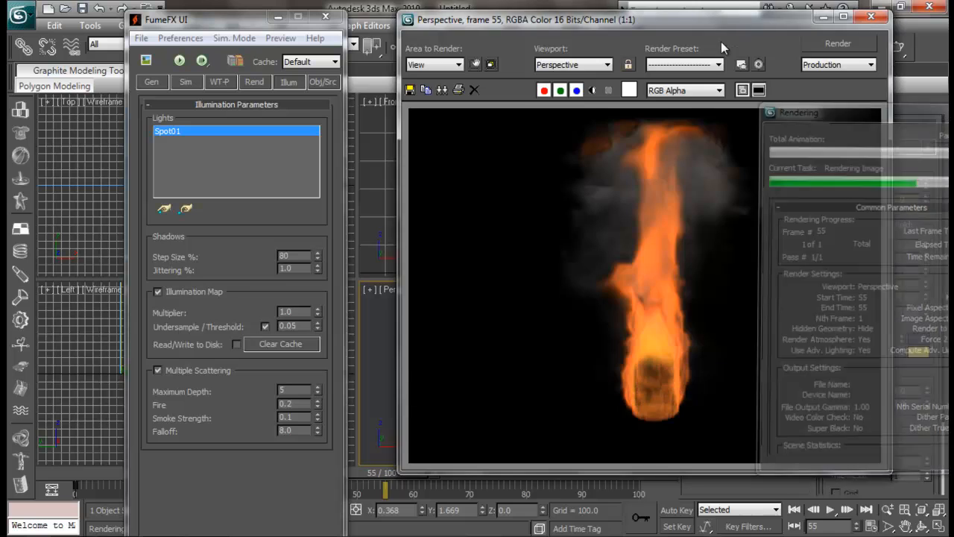
pyautogui.moveTo(721, 18); pyautogui.dragTo(774, 403)
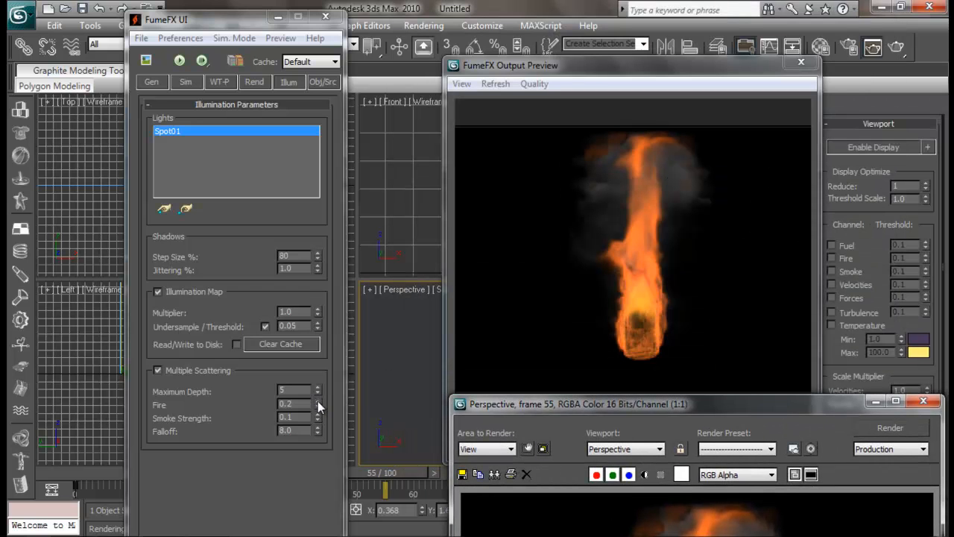
# - Render the frame with multiple scattering Fire at 0.66, and again with Fire reset to 0
pyautogui.moveTo(318, 401); pyautogui.dragTo(319, 366)
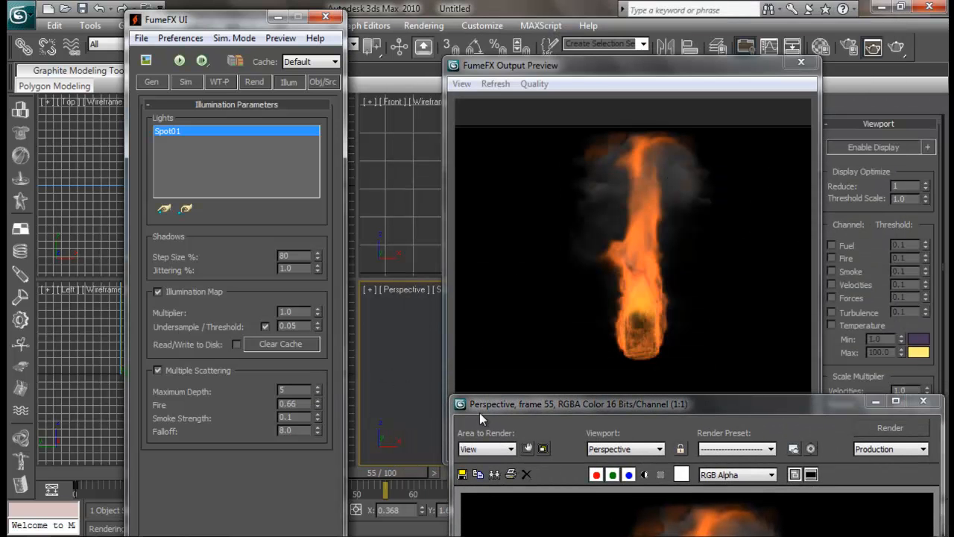
pyautogui.moveTo(520, 401); pyautogui.dragTo(487, 148)
pyautogui.click(854, 179)
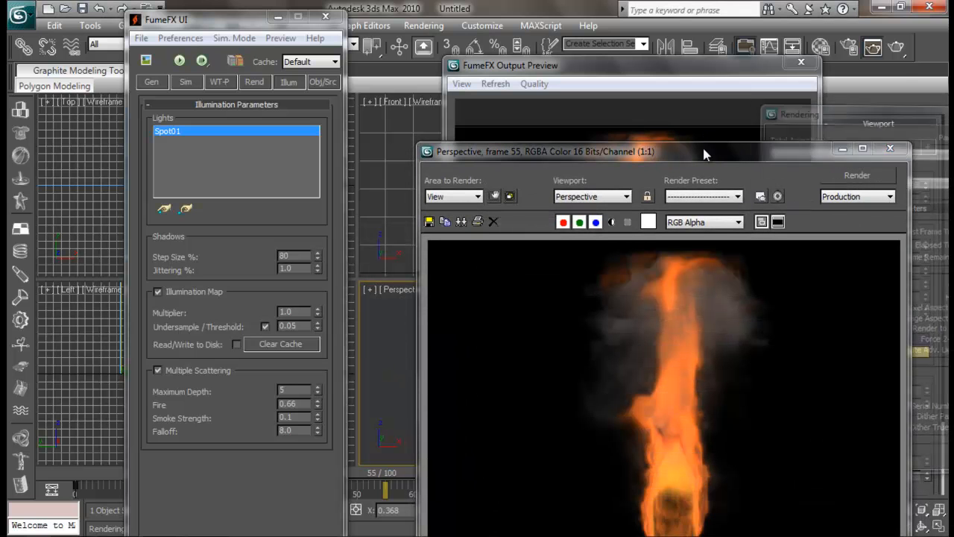
pyautogui.moveTo(705, 152); pyautogui.dragTo(683, 45)
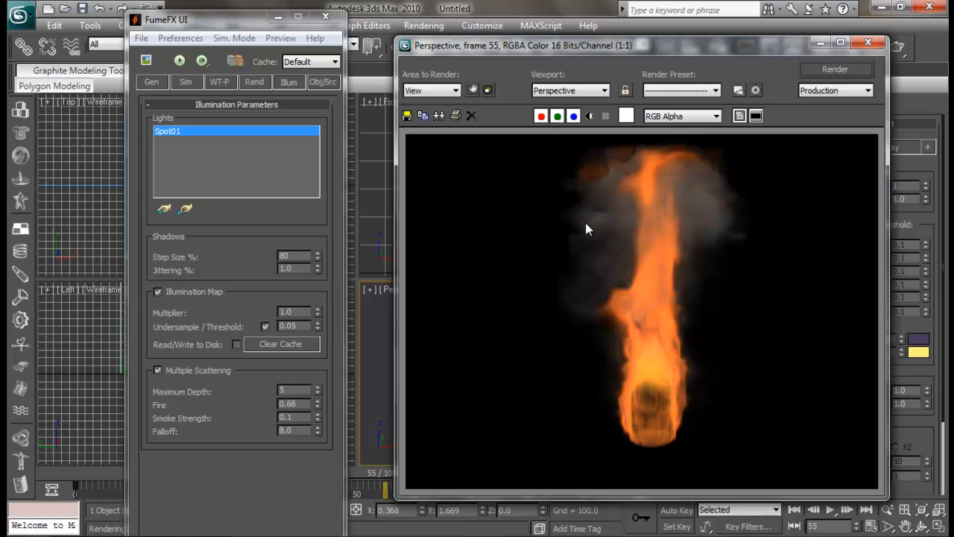
pyautogui.rightClick(317, 403)
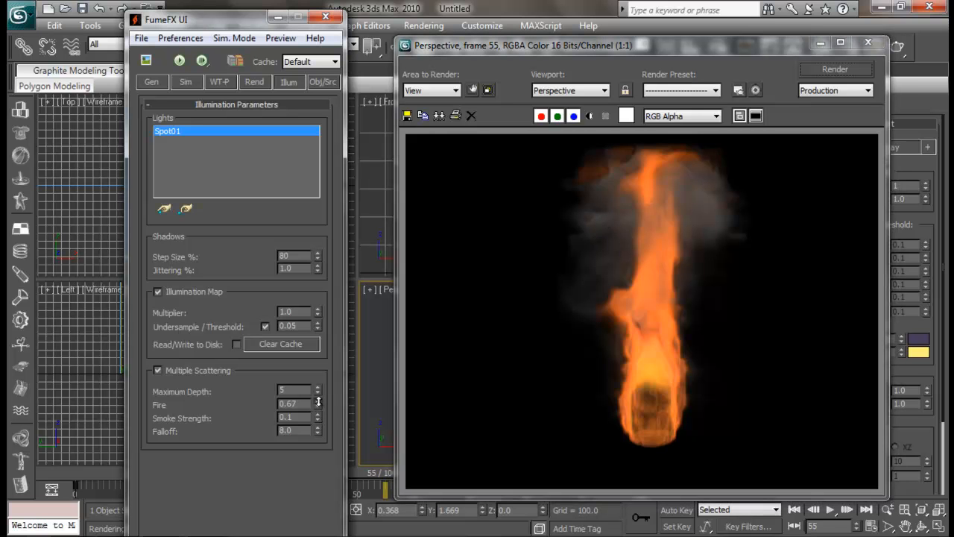
pyautogui.click(858, 69)
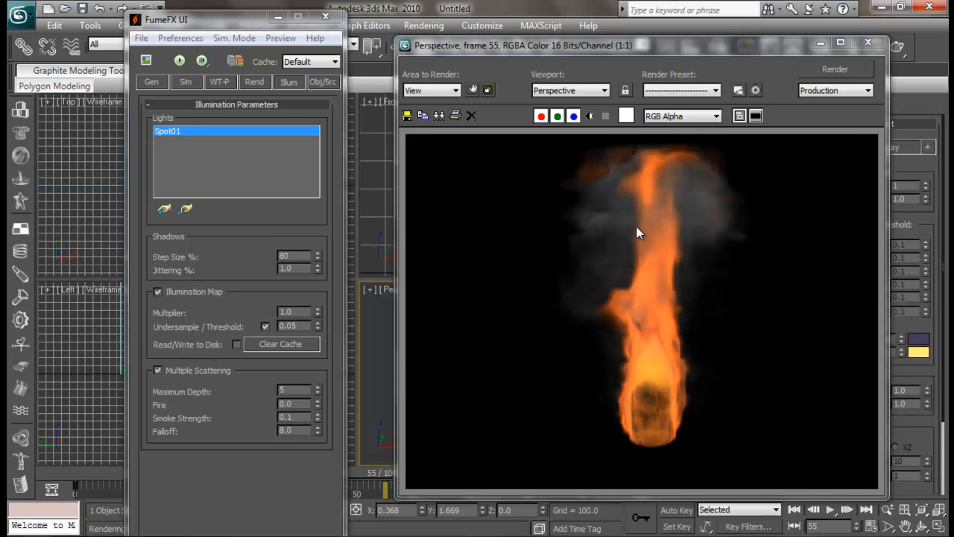
# - Raise multiple scattering Fire to 0.93 and then to 1.94, rendering the frame after each change
pyautogui.doubleClick(299, 403)
pyautogui.moveTo(318, 407); pyautogui.dragTo(320, 331)
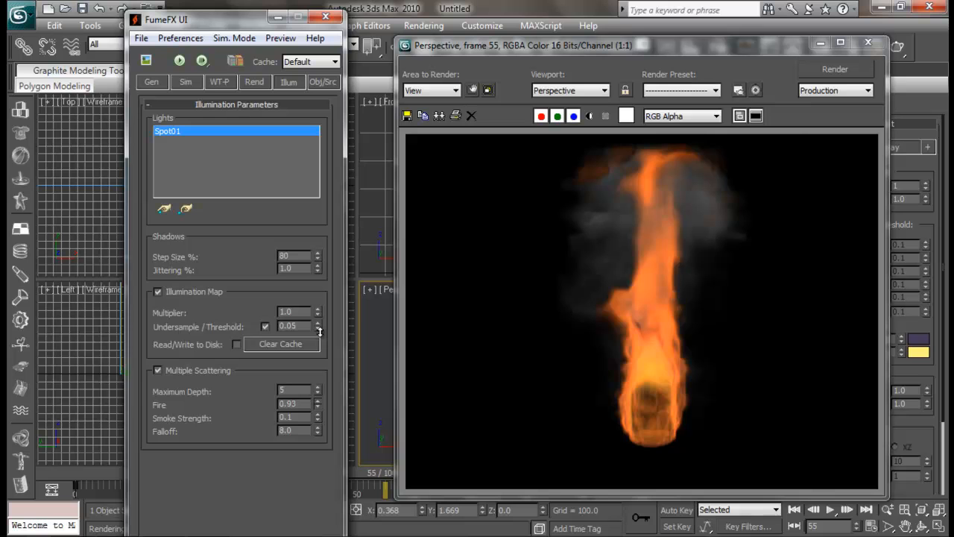
pyautogui.click(853, 67)
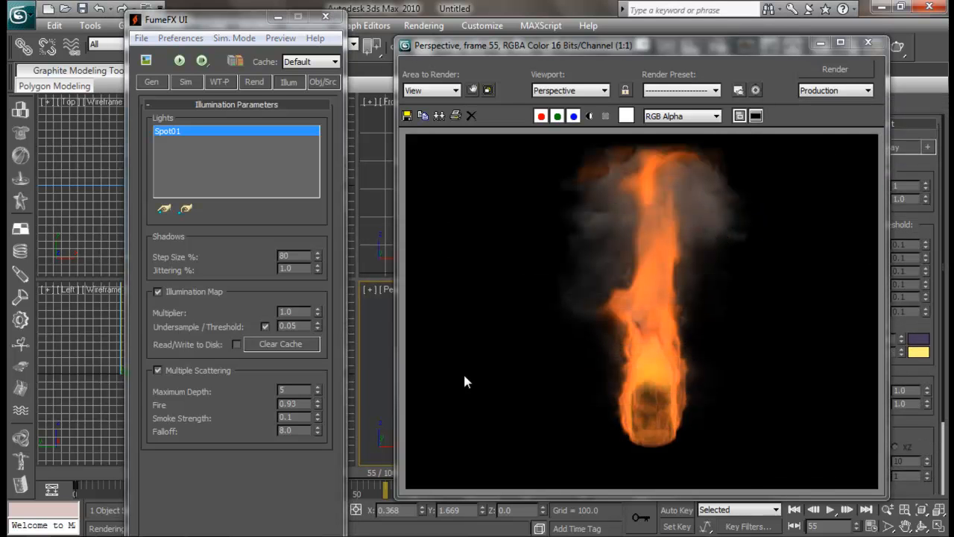
pyautogui.moveTo(319, 402); pyautogui.dragTo(321, 326)
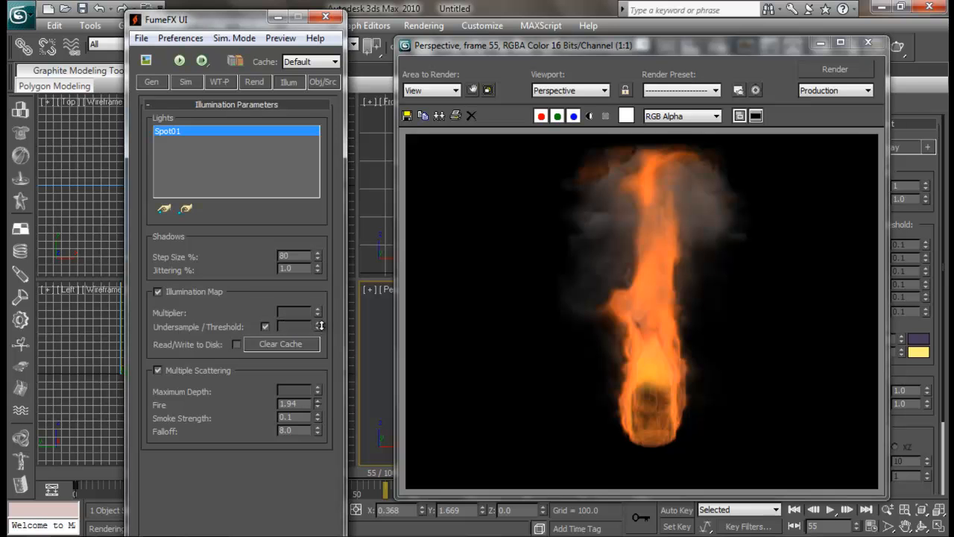
pyautogui.click(847, 73)
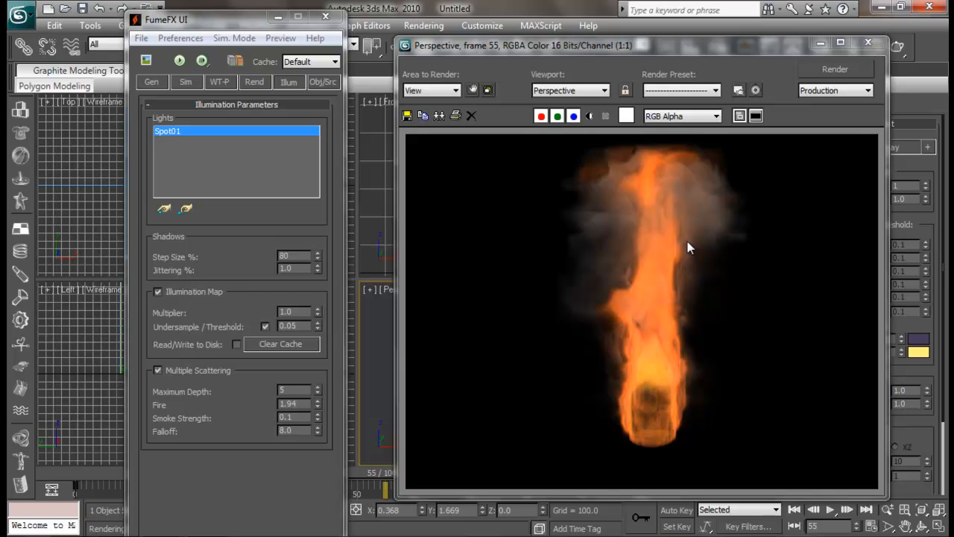
# - Set the multiple scattering Falloff to 7 and render the frame
pyautogui.doubleClick(295, 430)
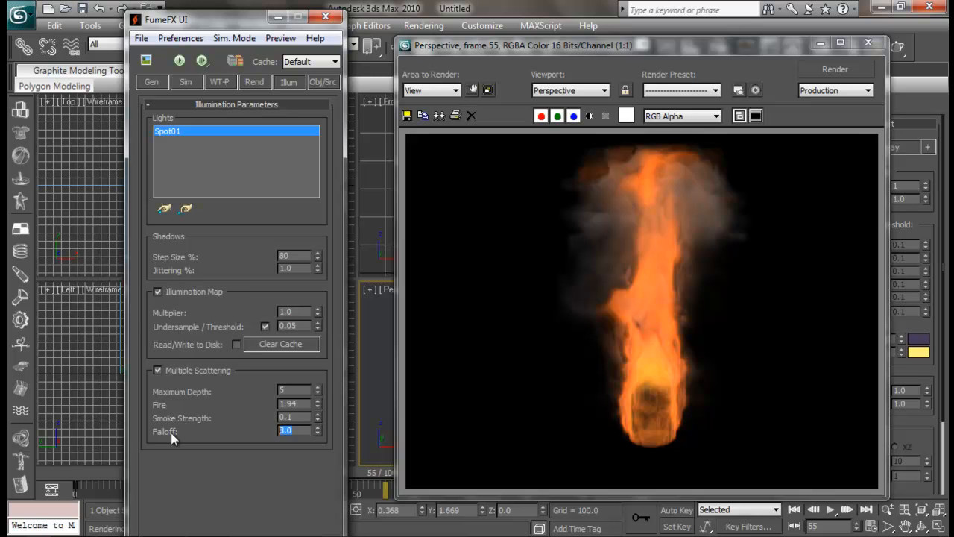
pyautogui.write('7')
pyautogui.press('Return')
pyautogui.click(809, 70)
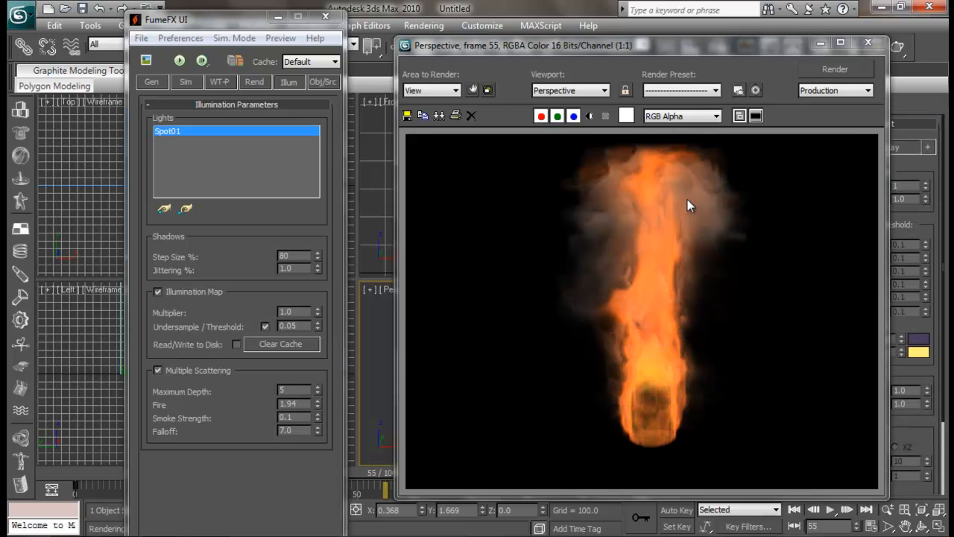
# - Set the multiple scattering Falloff to 10 and render the frame
pyautogui.doubleClick(305, 425)
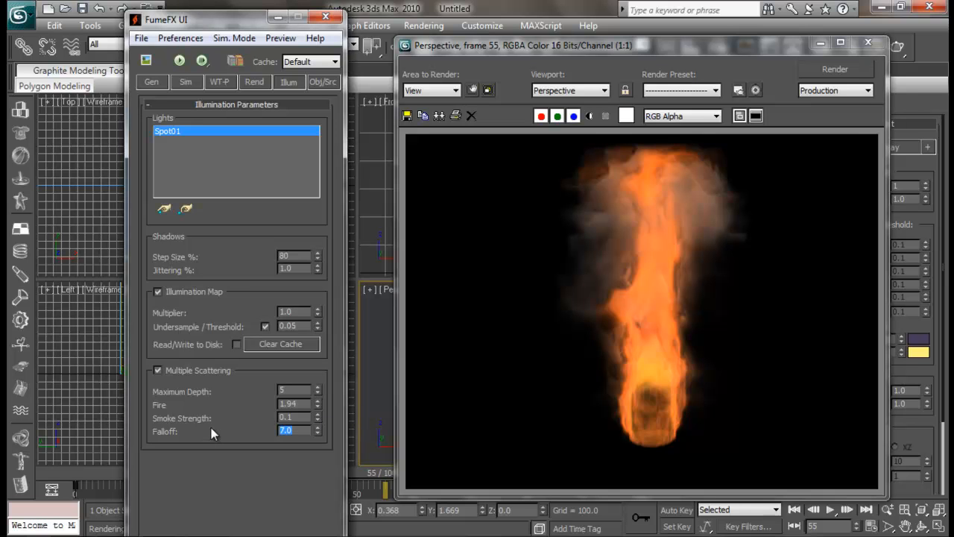
pyautogui.write('10')
pyautogui.press('Return')
pyautogui.click(835, 68)
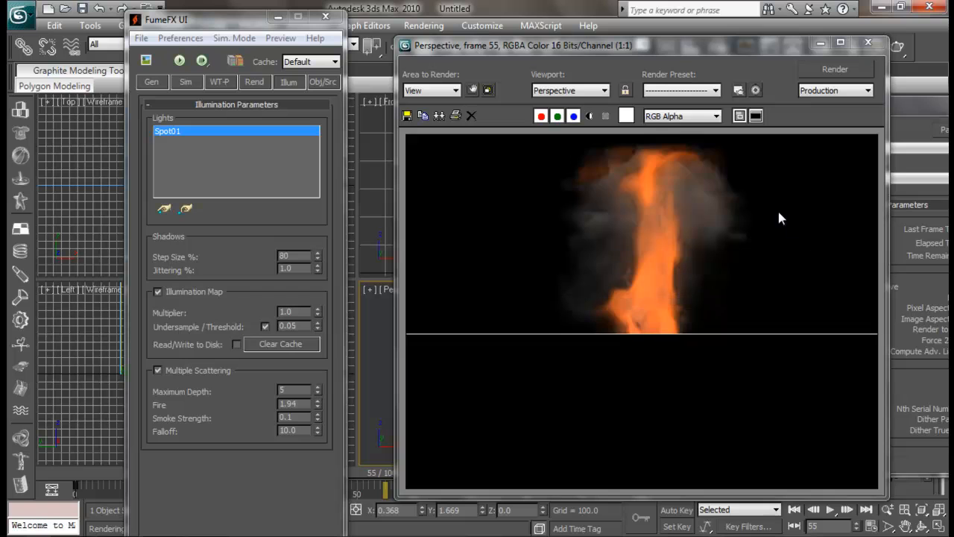
# - Set the multiple scattering Falloff to 5 and render the frame
pyautogui.click(298, 423)
pyautogui.write('5')
pyautogui.press('Return')
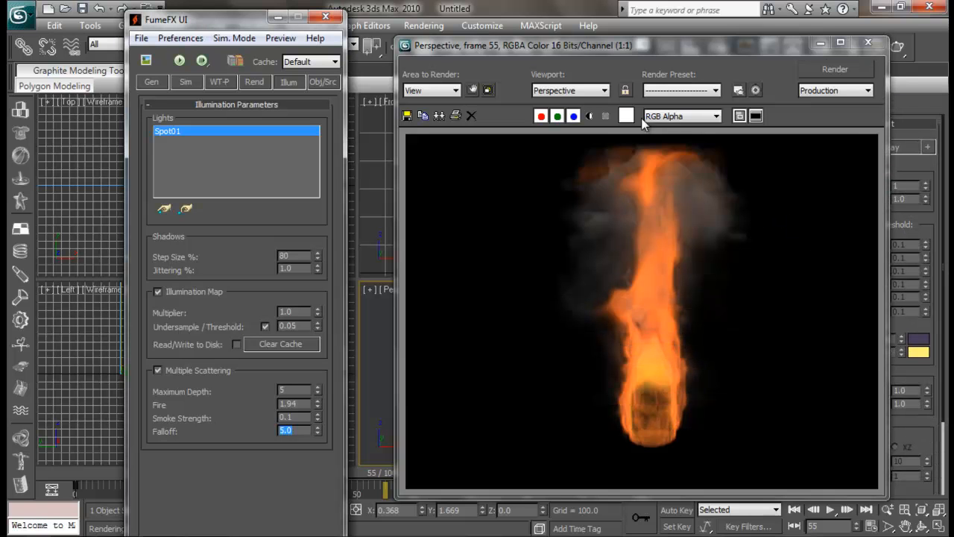
pyautogui.click(857, 71)
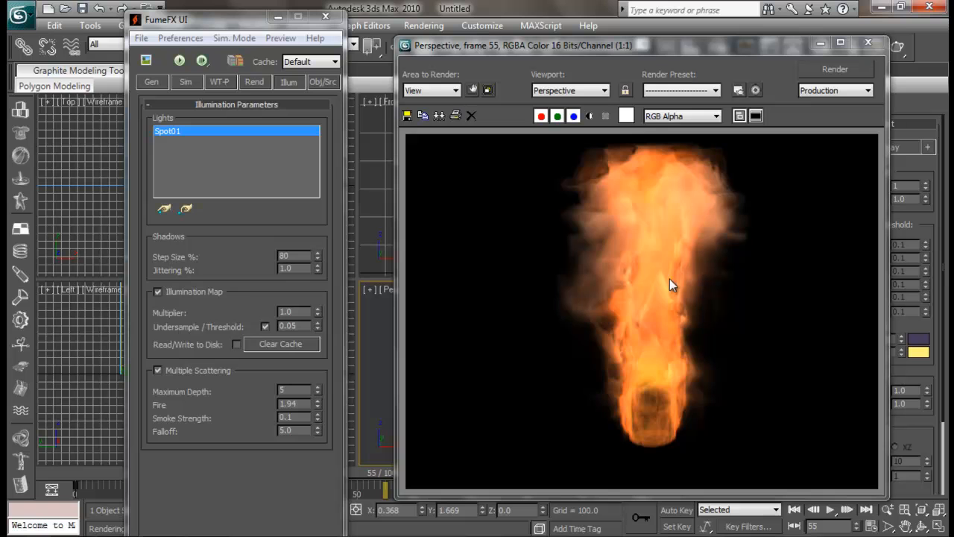
# - Set the multiple scattering Falloff to 8 and render the frame
pyautogui.click(295, 430)
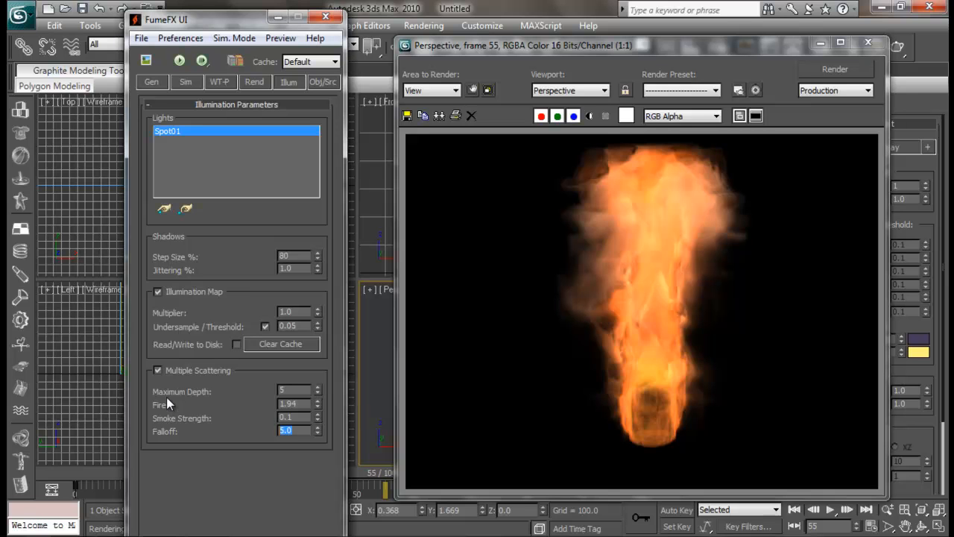
pyautogui.write('8')
pyautogui.press('Return')
pyautogui.click(828, 72)
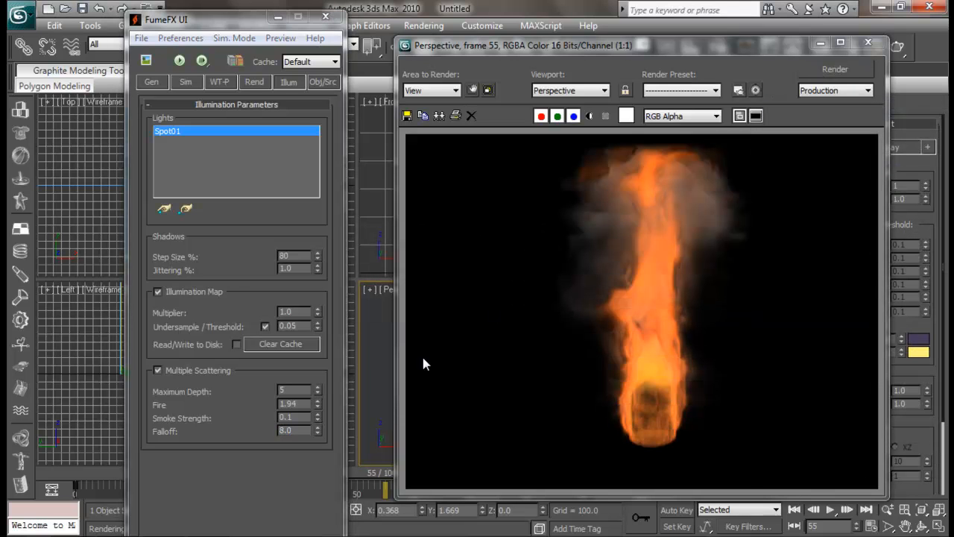
# - Set the multiple scattering Falloff to 9 and Smoke Strength to 0.5, render the frame and close the rendered image
pyautogui.moveTo(301, 430); pyautogui.dragTo(182, 427)
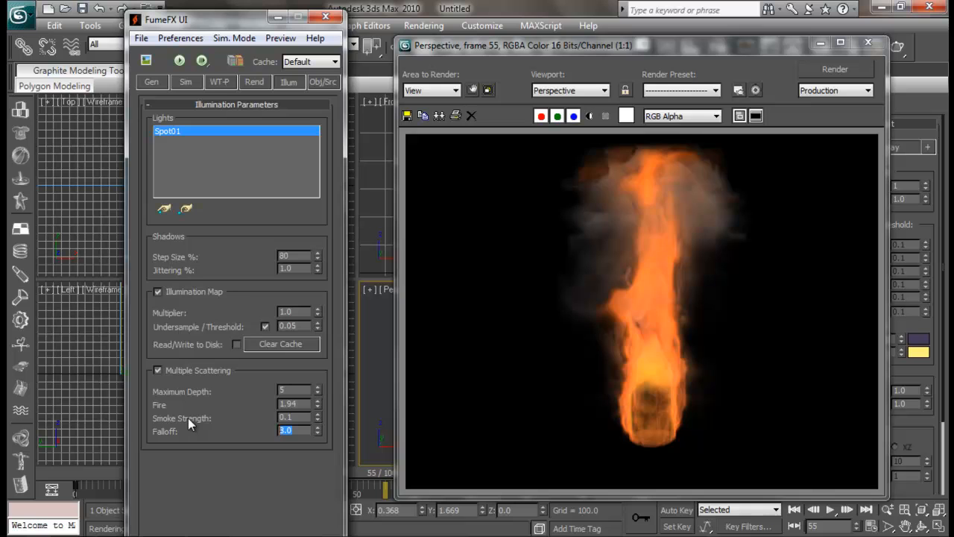
pyautogui.write('9')
pyautogui.press('Return')
pyautogui.moveTo(318, 413); pyautogui.dragTo(332, 383)
pyautogui.click(847, 72)
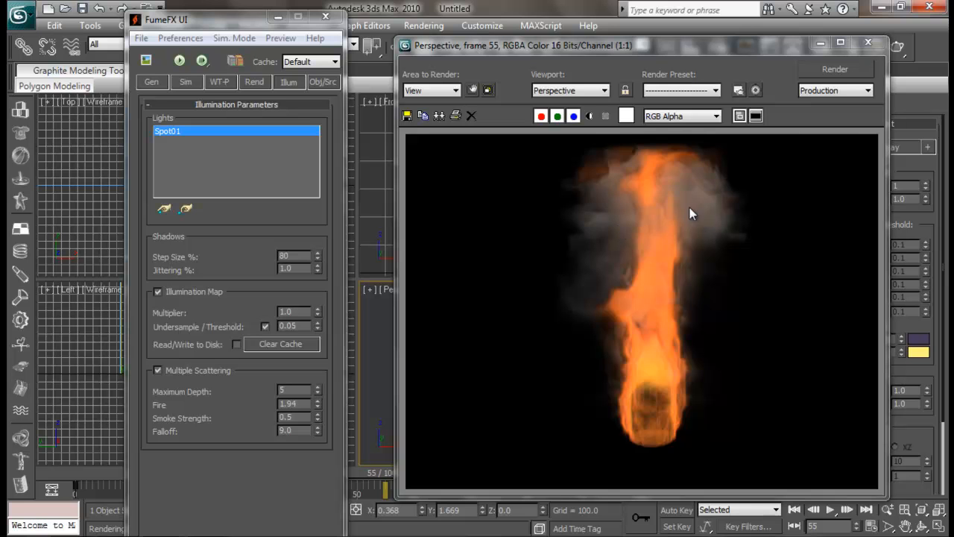
pyautogui.click(868, 43)
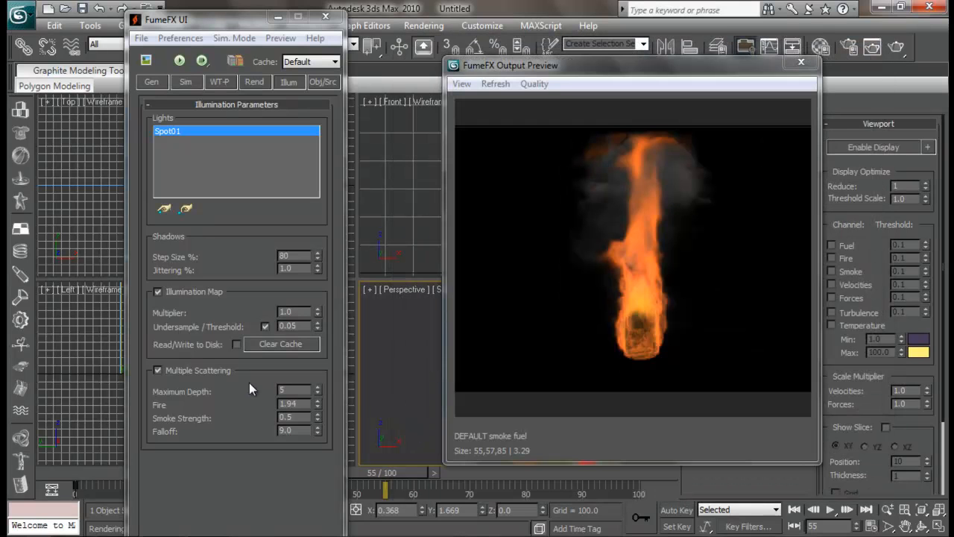
# - Review the general parameters and the simulation settings for system, turbulence, fuel, smoke and temperature
pyautogui.click(249, 382)
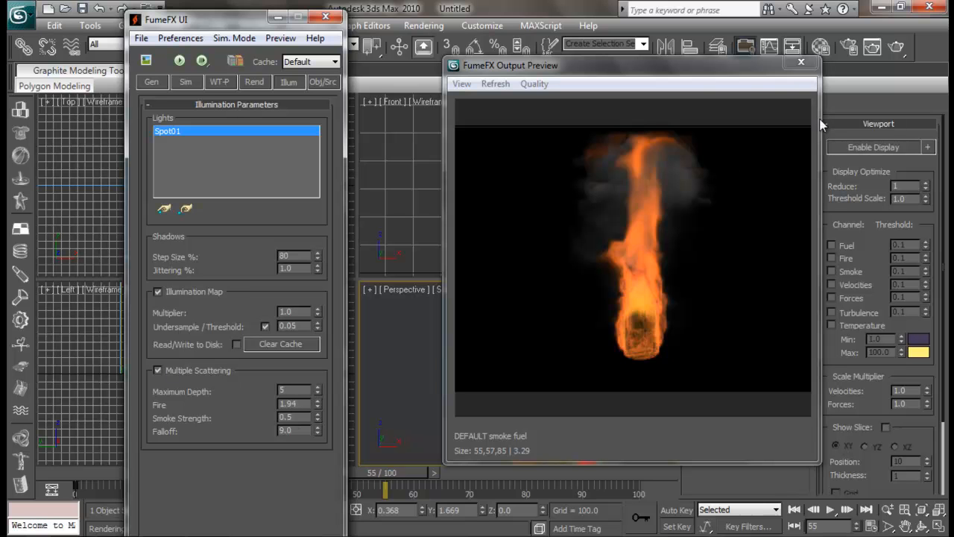
pyautogui.moveTo(662, 75); pyautogui.dragTo(619, 64)
pyautogui.click(153, 81)
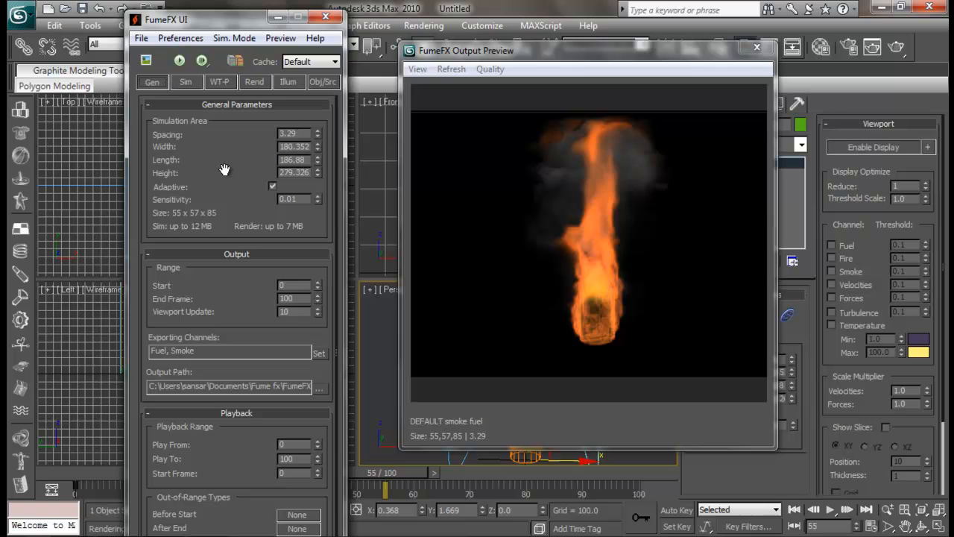
pyautogui.scroll(-1, 236, 176)
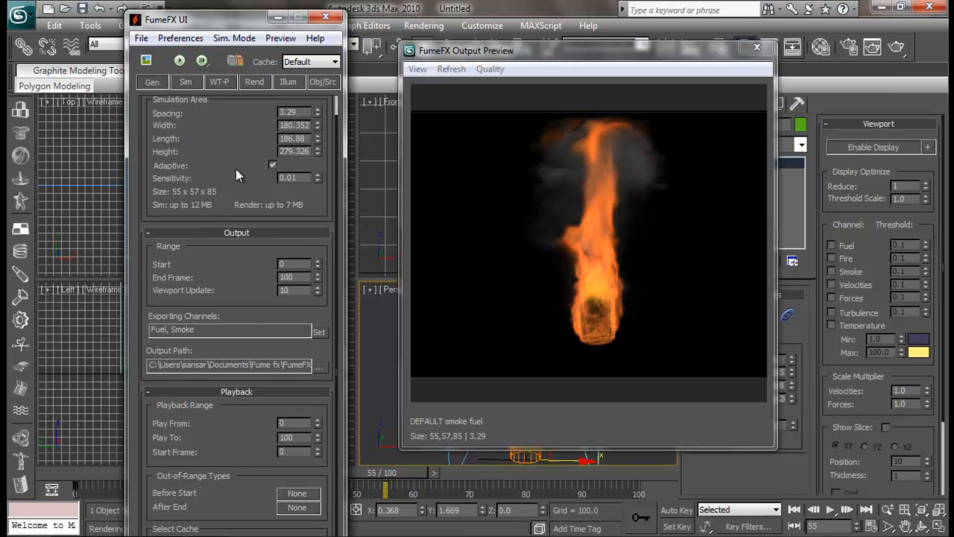
pyautogui.click(186, 81)
pyautogui.scroll(-2, 253, 224)
pyautogui.scroll(2, 263, 297)
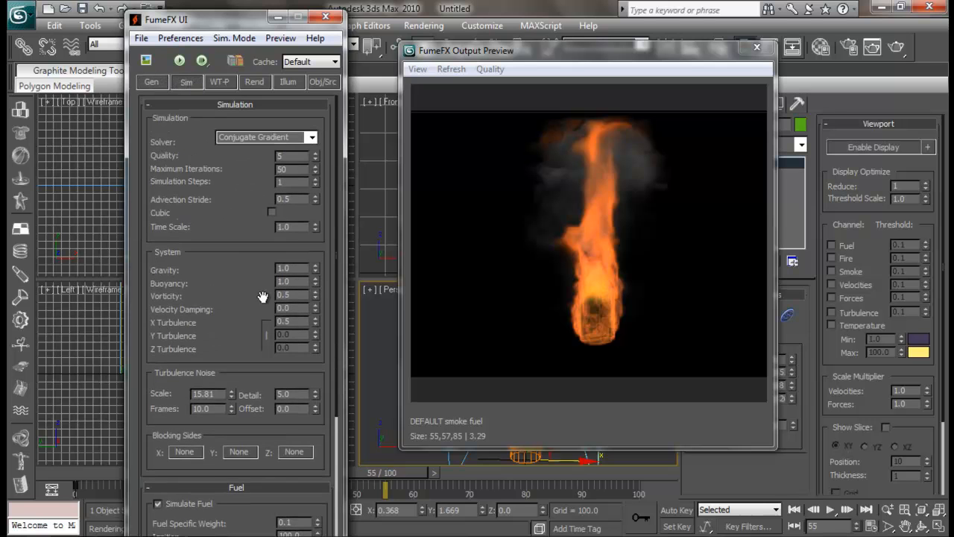
pyautogui.moveTo(235, 311); pyautogui.dragTo(235, 127)
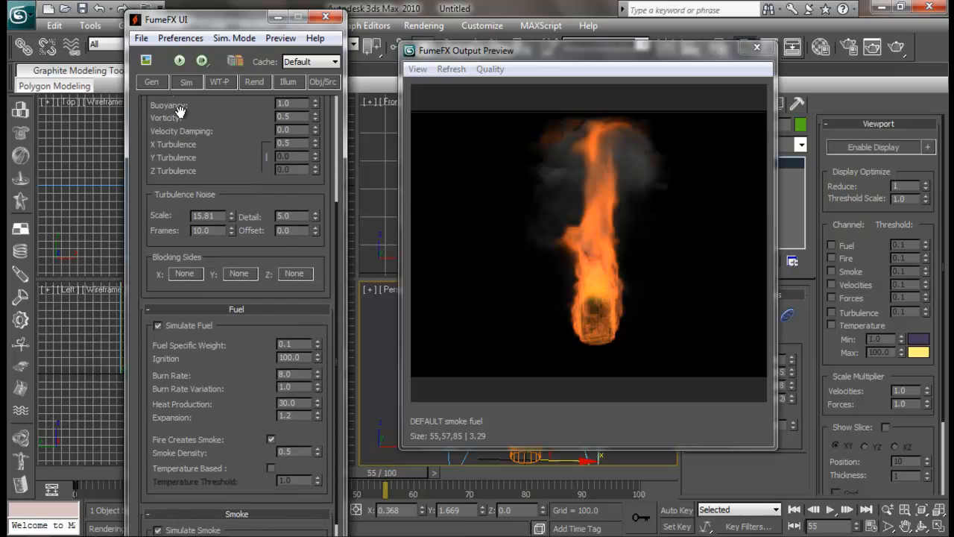
pyautogui.moveTo(255, 341); pyautogui.dragTo(257, 186)
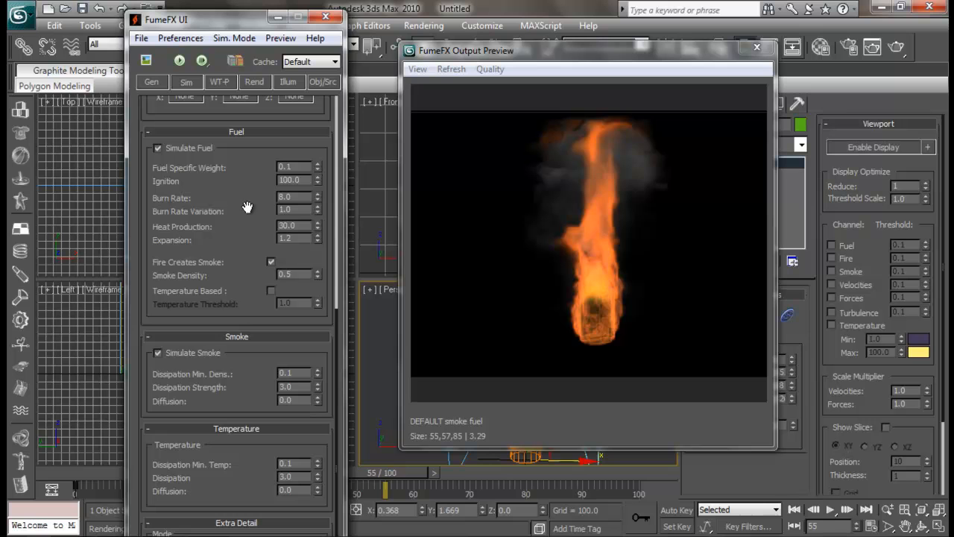
# - Review the rendering, illumination and simple source parameters, ending at the general parameters
pyautogui.click(254, 82)
pyautogui.moveTo(251, 192); pyautogui.dragTo(281, 311)
pyautogui.scroll(-5, 280, 312)
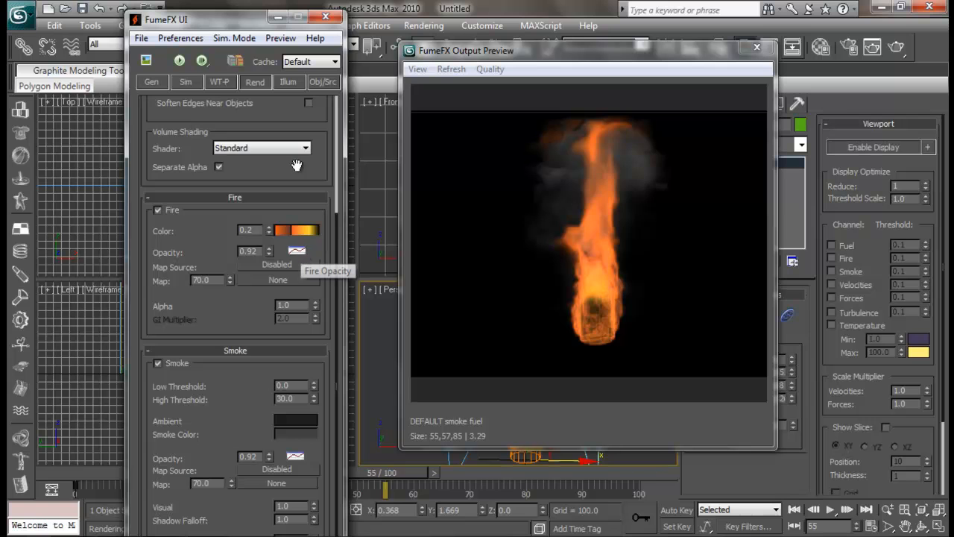
pyautogui.click(291, 79)
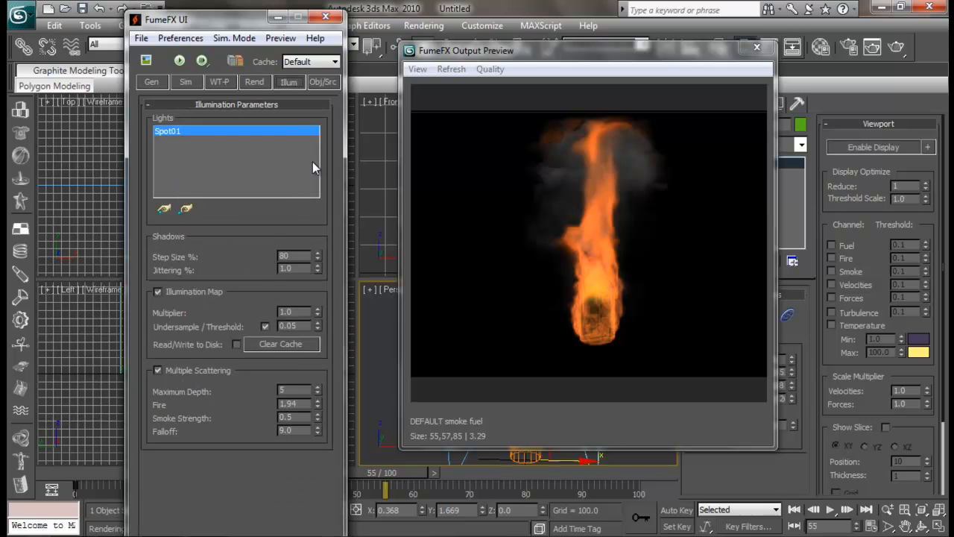
pyautogui.click(322, 82)
pyautogui.scroll(-3, 251, 348)
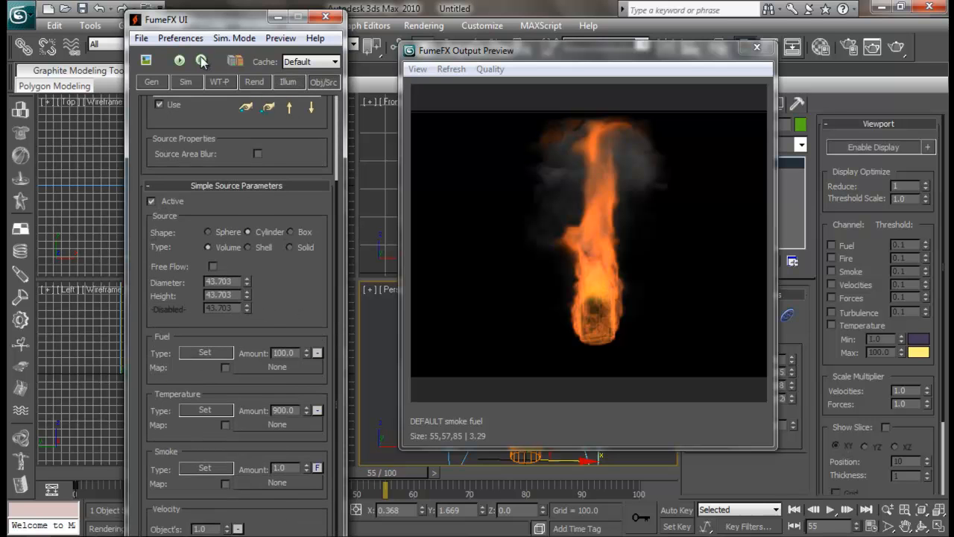
pyautogui.click(191, 82)
pyautogui.moveTo(244, 252); pyautogui.dragTo(233, 220)
pyautogui.click(322, 82)
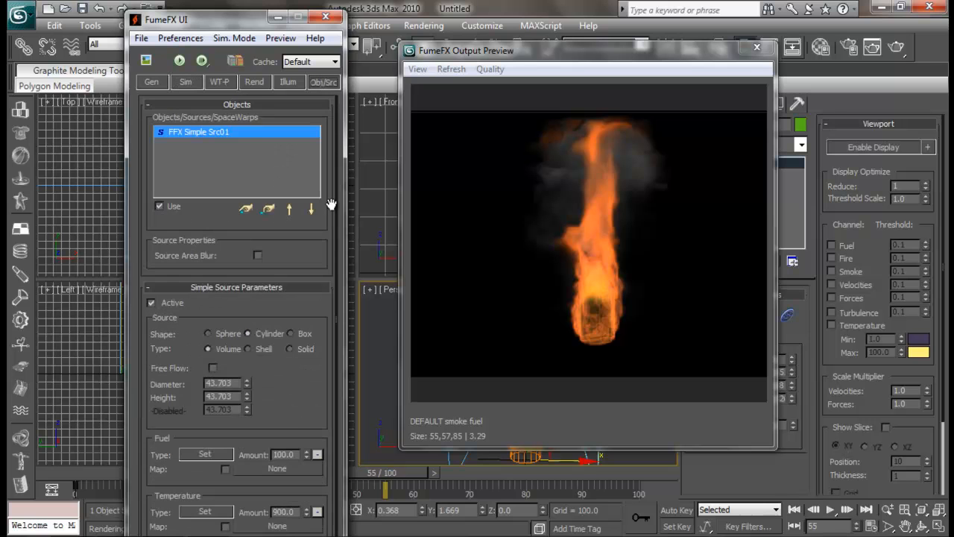
pyautogui.moveTo(293, 418)
pyautogui.mouseDown()
pyautogui.moveTo(301, 221)
pyautogui.moveTo(304, 414)
pyautogui.mouseUp()
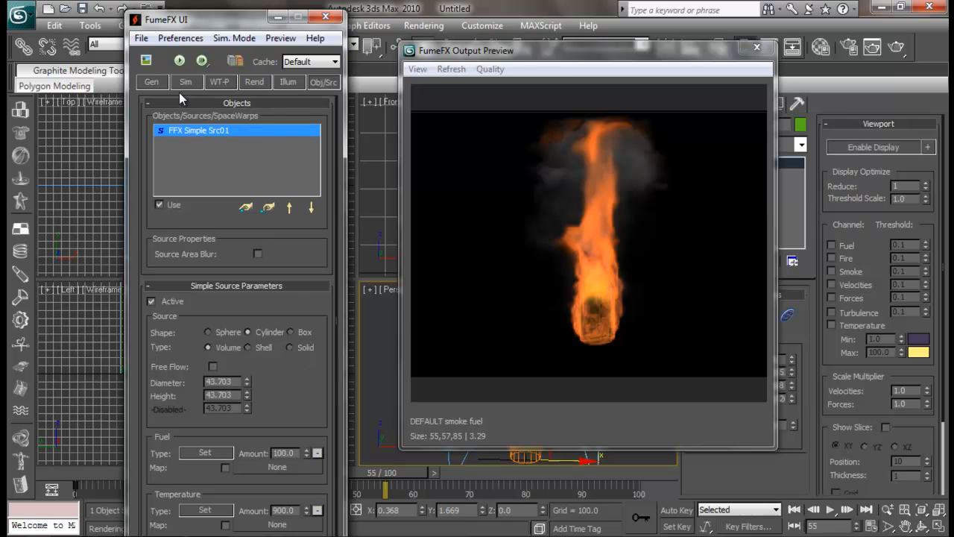
pyautogui.click(159, 85)
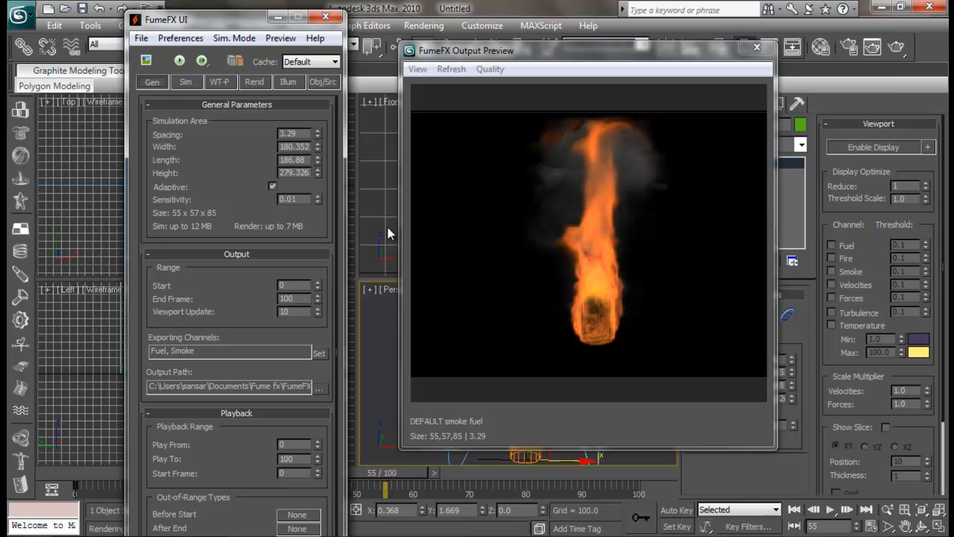
# - Close the FumeFX output preview
pyautogui.moveTo(247, 22); pyautogui.dragTo(269, 17)
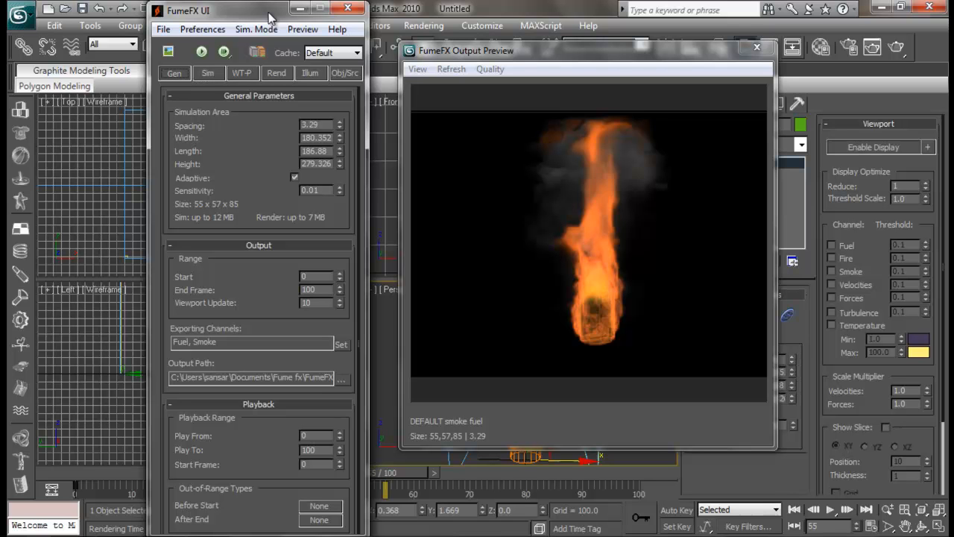
pyautogui.moveTo(545, 48); pyautogui.dragTo(530, 69)
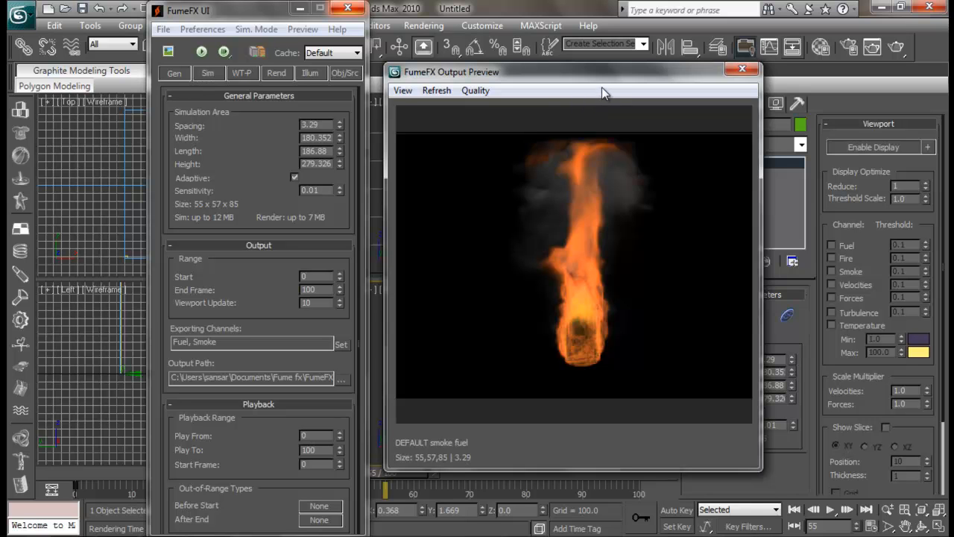
pyautogui.moveTo(602, 87); pyautogui.dragTo(648, 108)
pyautogui.click(791, 91)
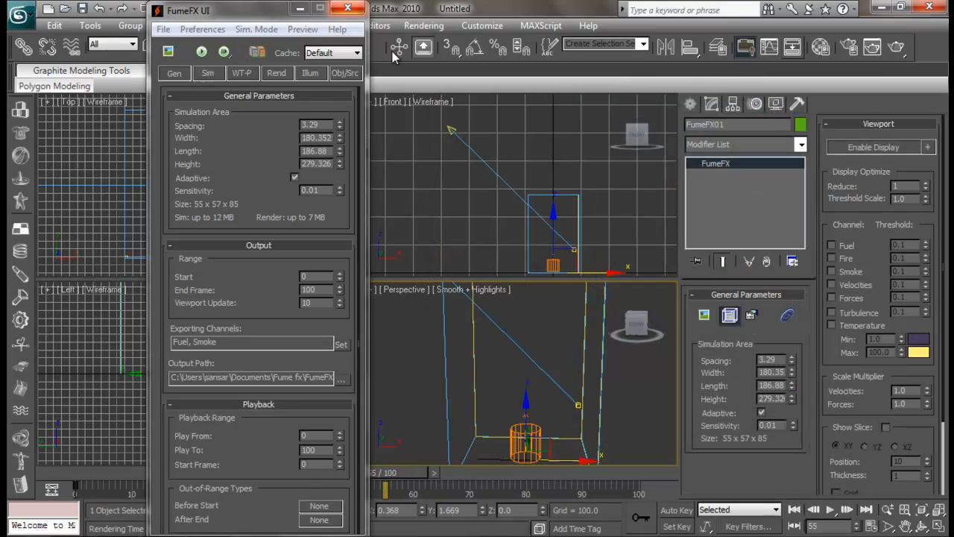
# - Show the FumeFX helper source types in the object creation options and deselect the FumeFX container
pyautogui.moveTo(273, 6); pyautogui.dragTo(235, 30)
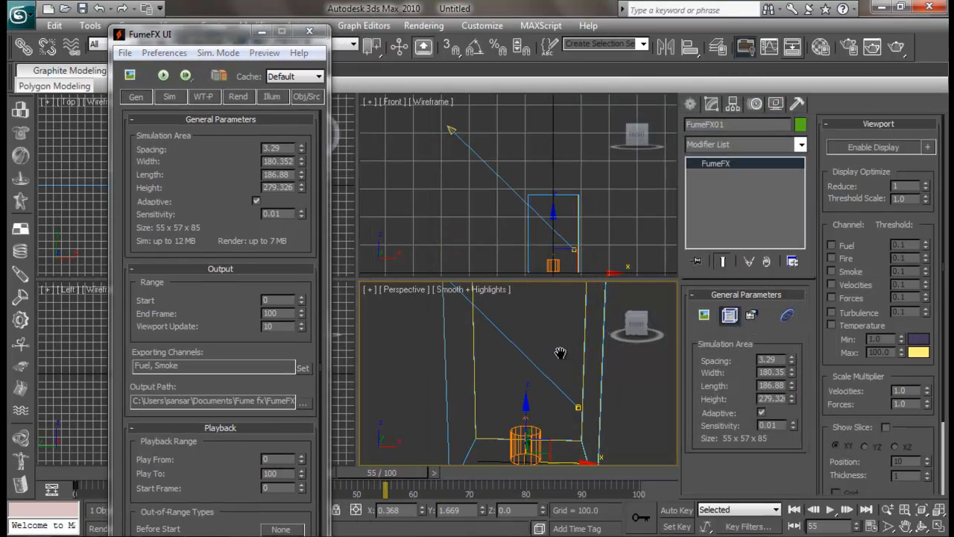
pyautogui.scroll(-5, 556, 356)
pyautogui.keyDown('alt'); pyautogui.moveTo(550, 361); pyautogui.dragTo(560, 378, button='middle'); pyautogui.keyUp('alt')
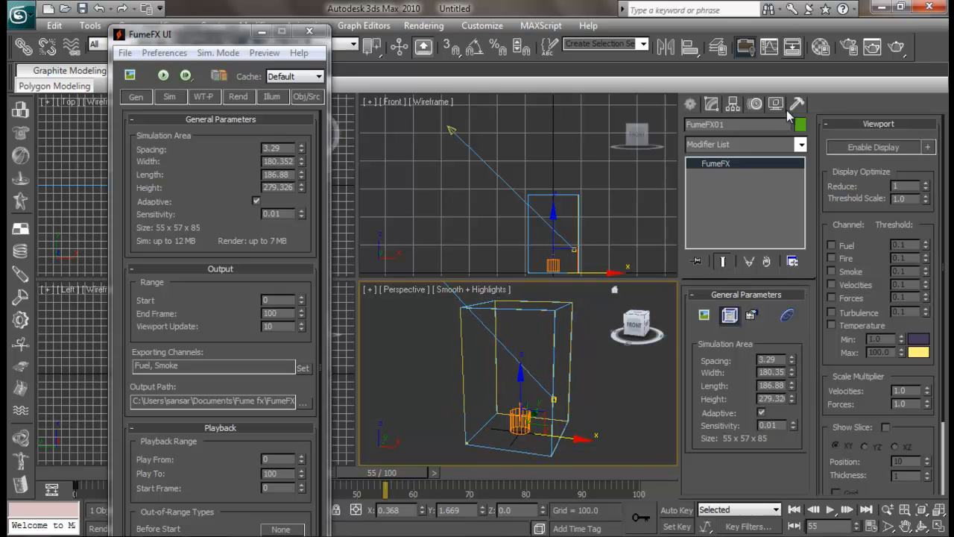
pyautogui.click(691, 104)
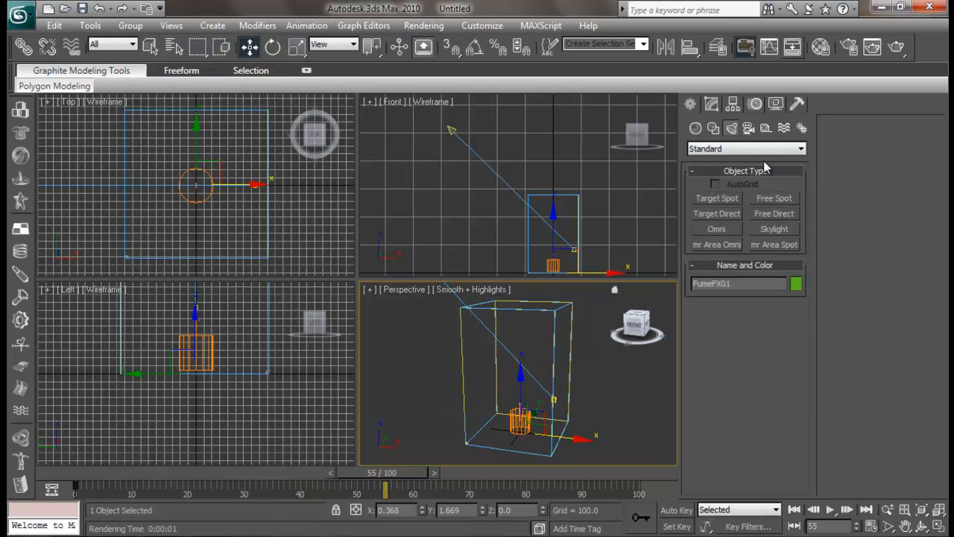
pyautogui.click(765, 128)
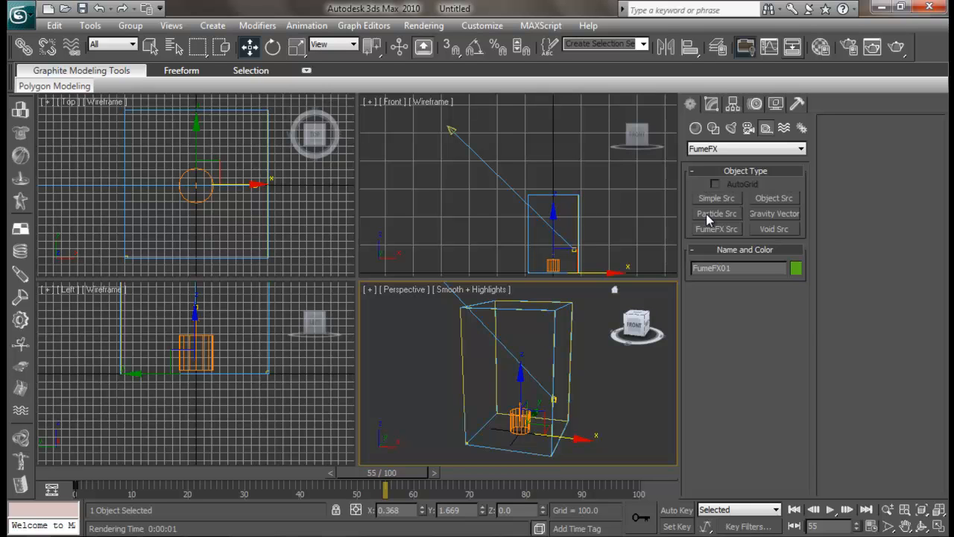
pyautogui.click(639, 398)
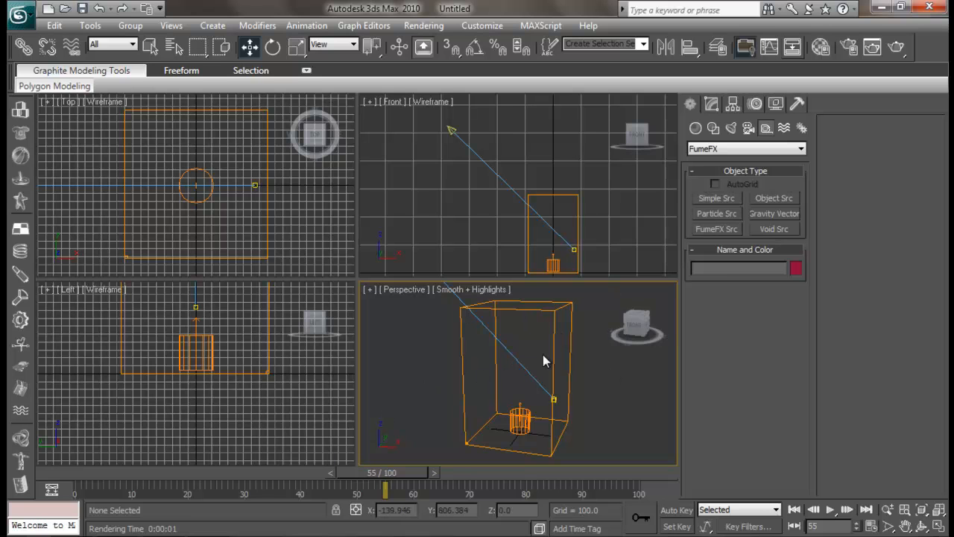
# - Select the cylindrical simple source, and reselect the FumeFX container to display its parameters for modification
pyautogui.click(521, 417)
pyautogui.moveTo(535, 406)
pyautogui.keyDown('alt'); pyautogui.mouseDown(button='middle')
pyautogui.moveTo(569, 381)
pyautogui.moveTo(547, 397)
pyautogui.mouseUp(button='middle'); pyautogui.keyUp('alt')
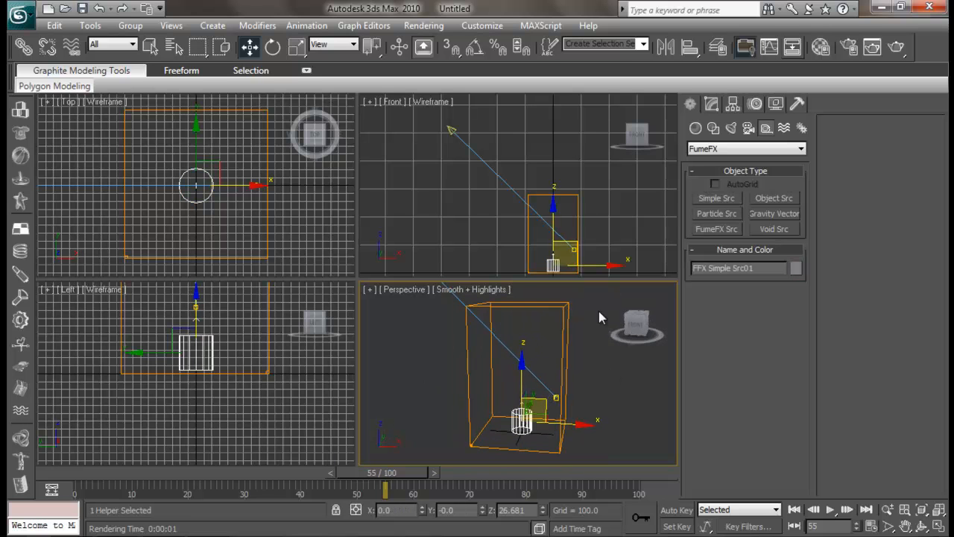
pyautogui.click(711, 104)
pyautogui.click(566, 360)
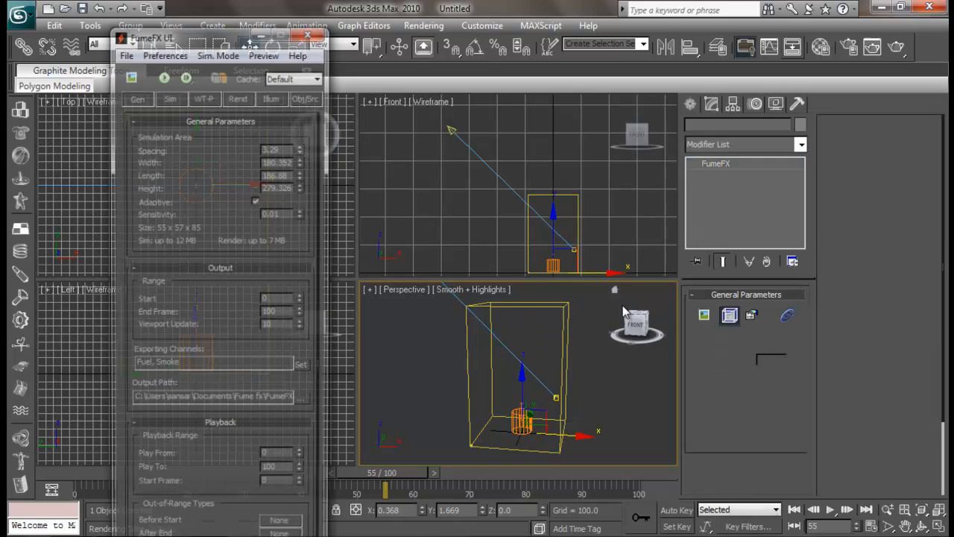
pyautogui.moveTo(248, 238); pyautogui.dragTo(239, 285)
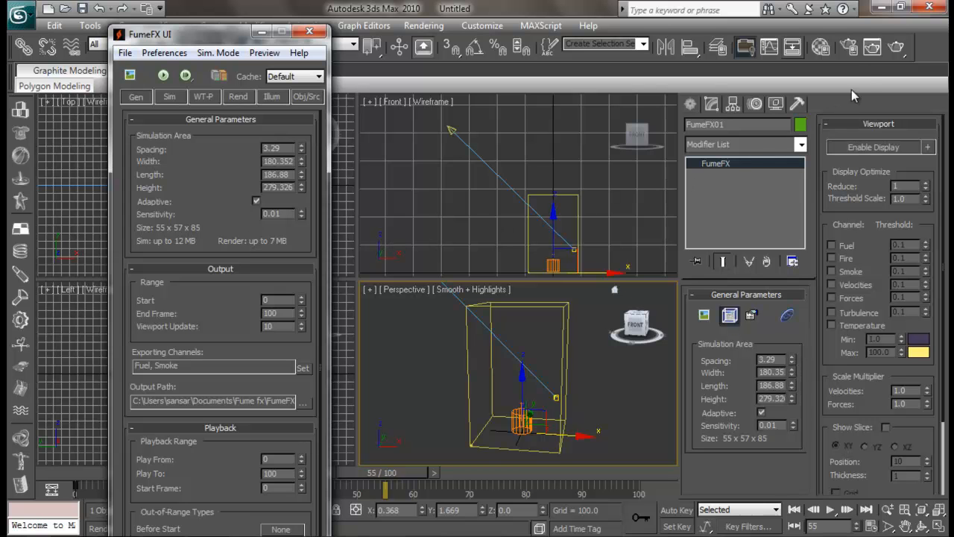
# - Set the render time output to the frame range 0 to 100 in the render setup
pyautogui.click(849, 47)
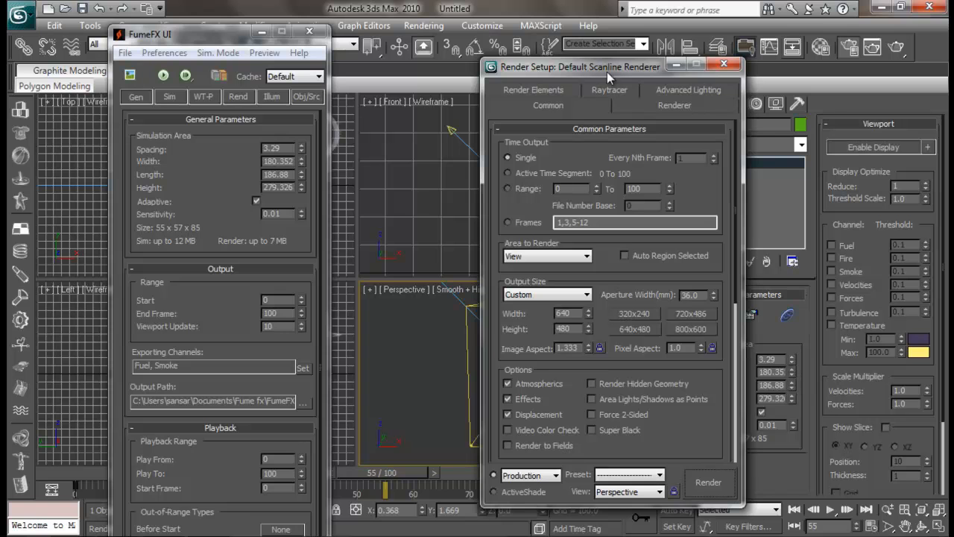
pyautogui.moveTo(607, 72); pyautogui.dragTo(605, 49)
pyautogui.click(506, 167)
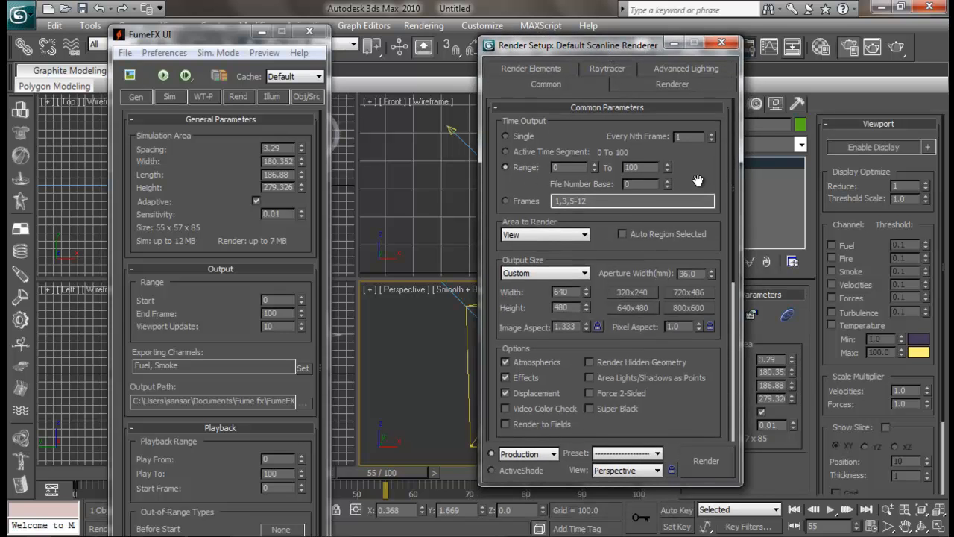
pyautogui.scroll(-6, 698, 182)
pyautogui.scroll(6, 689, 378)
# - Look through the available file formats for the render output and cancel the file selection
pyautogui.scroll(-5, 681, 269)
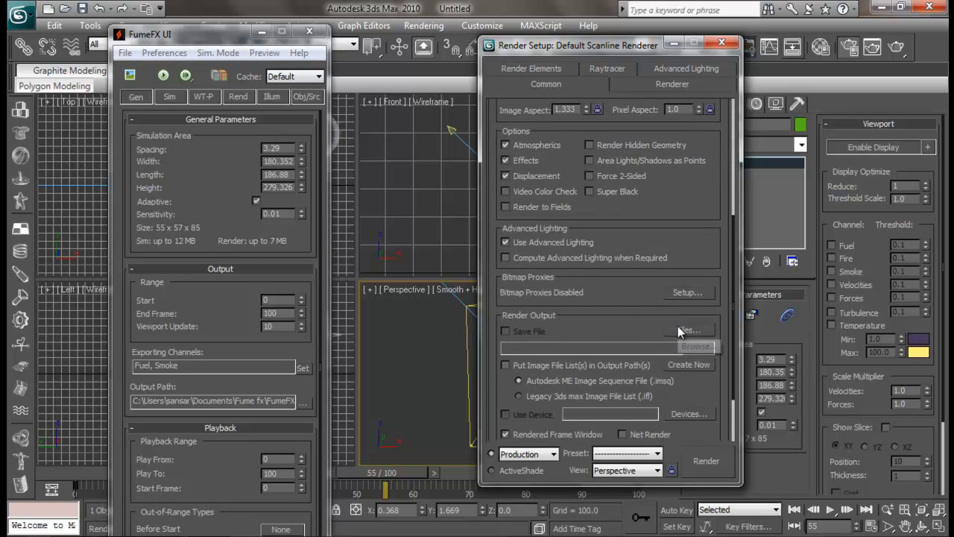
pyautogui.click(680, 331)
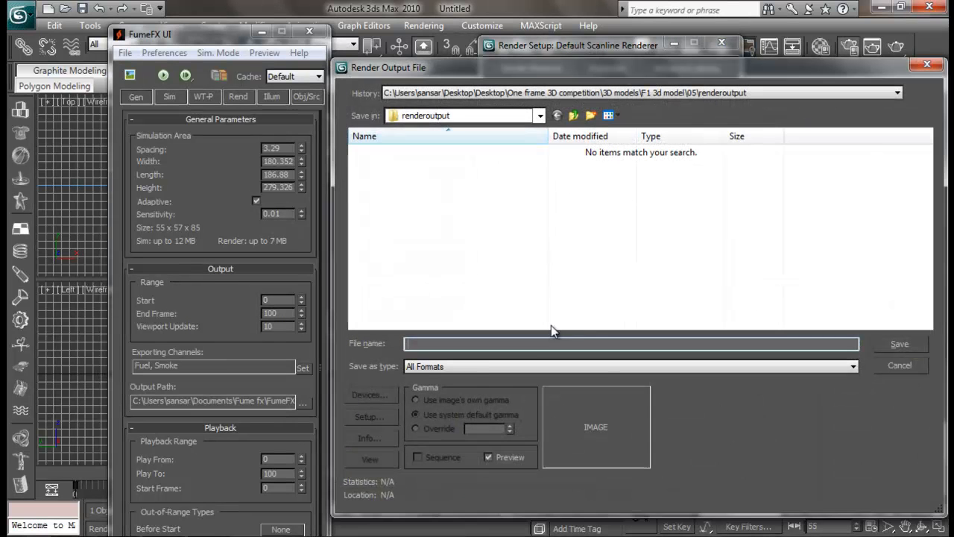
pyautogui.click(475, 365)
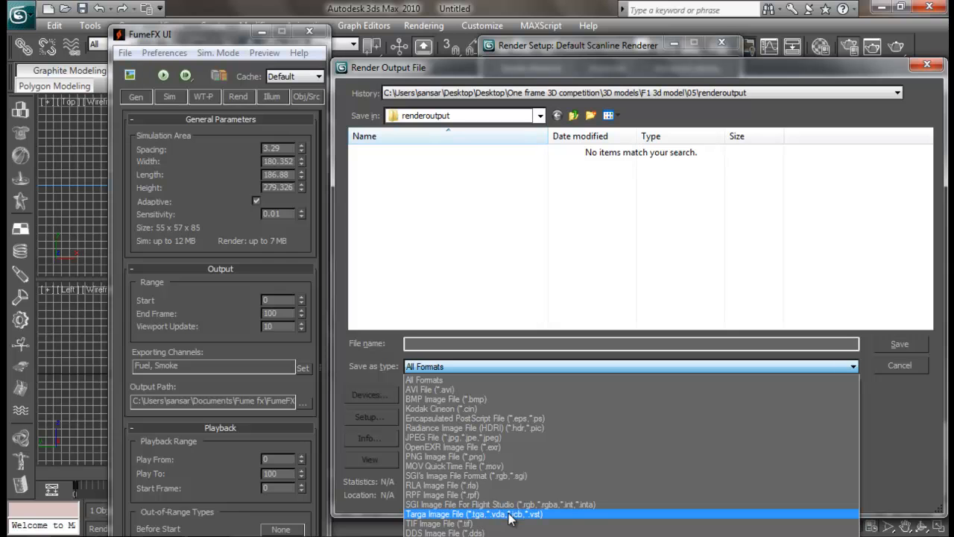
pyautogui.click(930, 424)
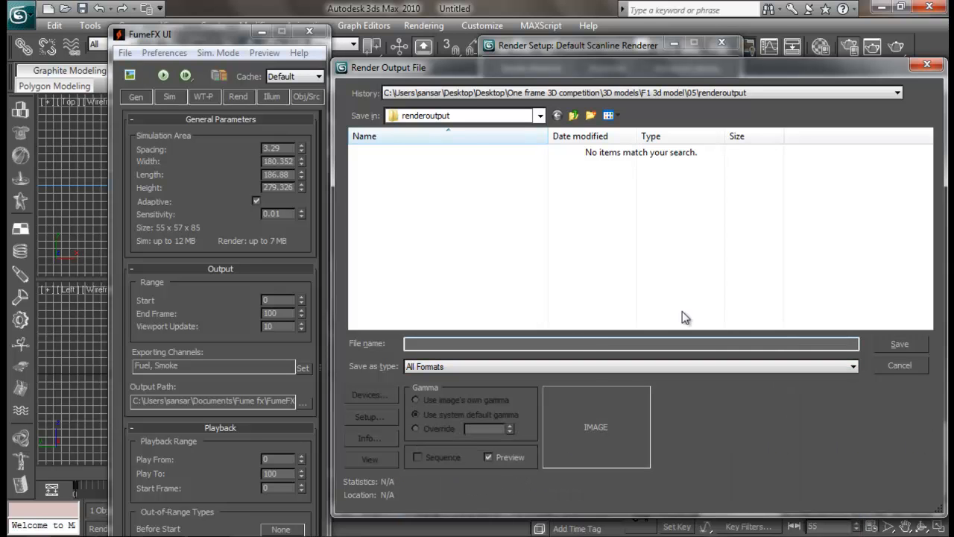
pyautogui.click(891, 372)
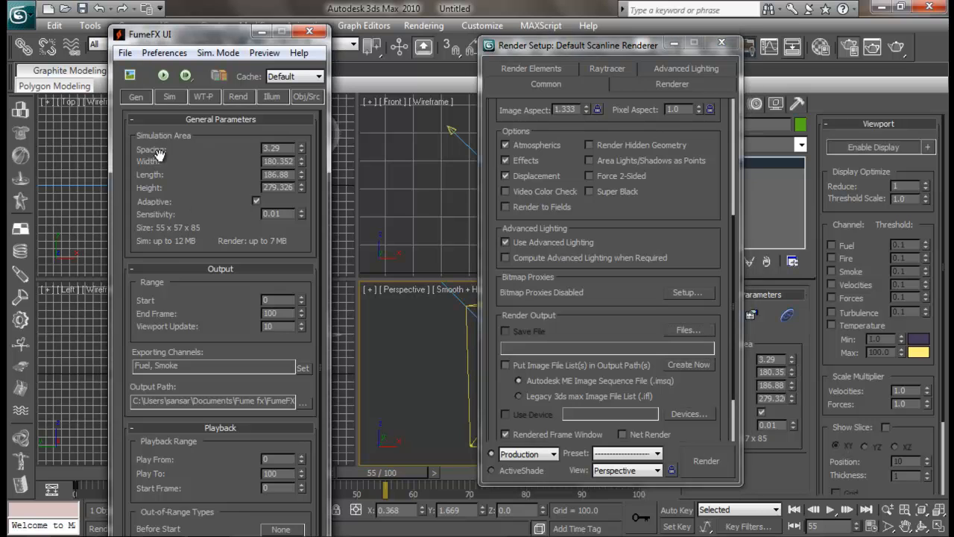
# - Set the FumeFX container's simulation spacing to 1.39 and close the FumeFX and render setup windows
pyautogui.moveTo(303, 145); pyautogui.dragTo(335, 290)
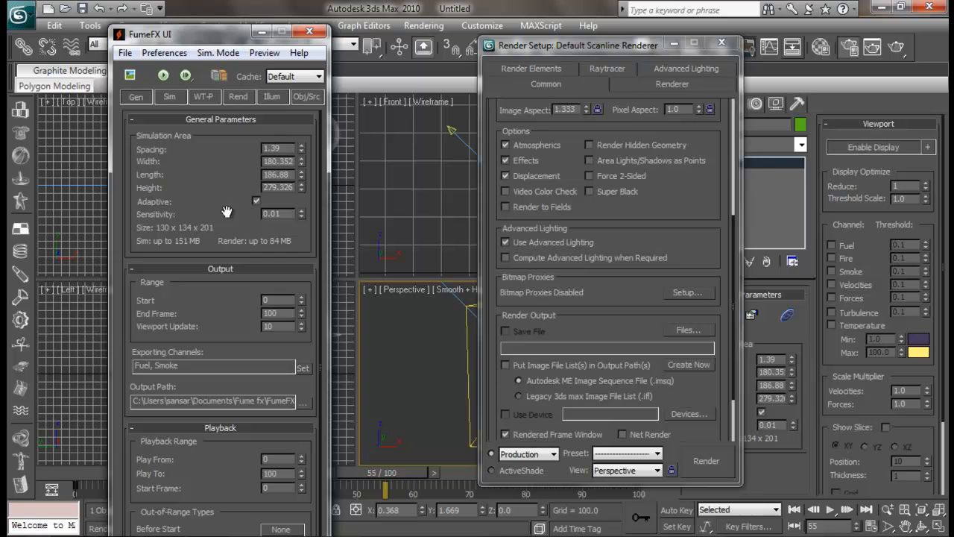
pyautogui.moveTo(244, 35); pyautogui.dragTo(266, 17)
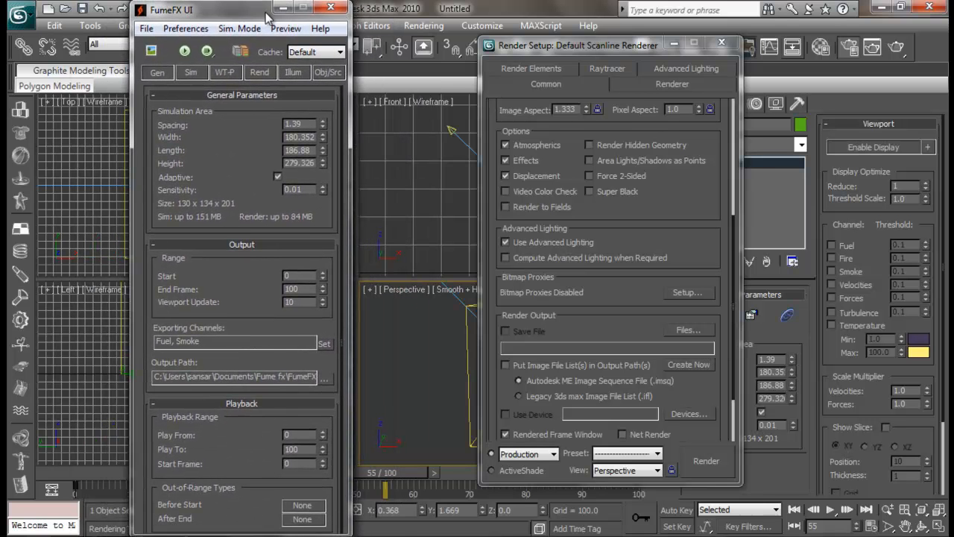
pyautogui.click(331, 8)
pyautogui.click(722, 43)
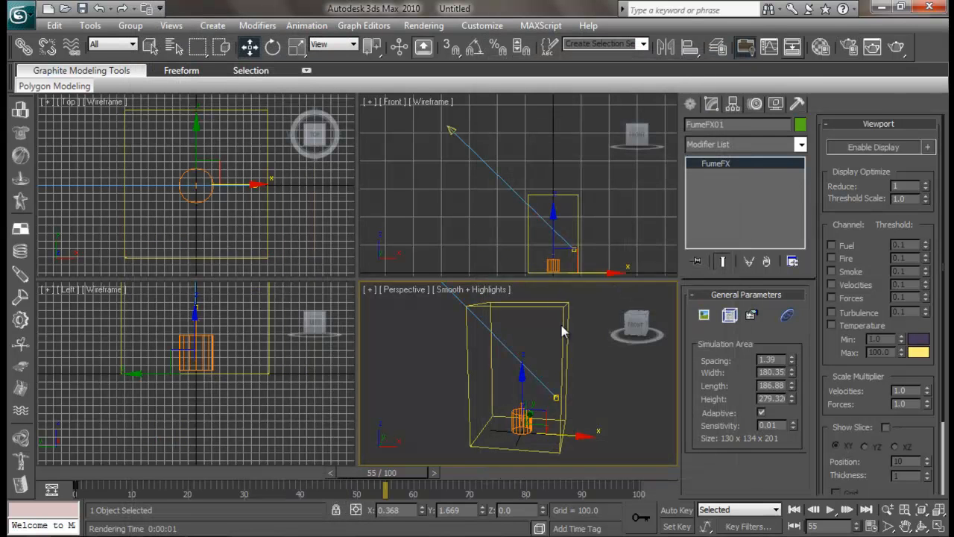
# - Create a FumeFX particle source on the ground beside the container in the perspective view
pyautogui.click(598, 341)
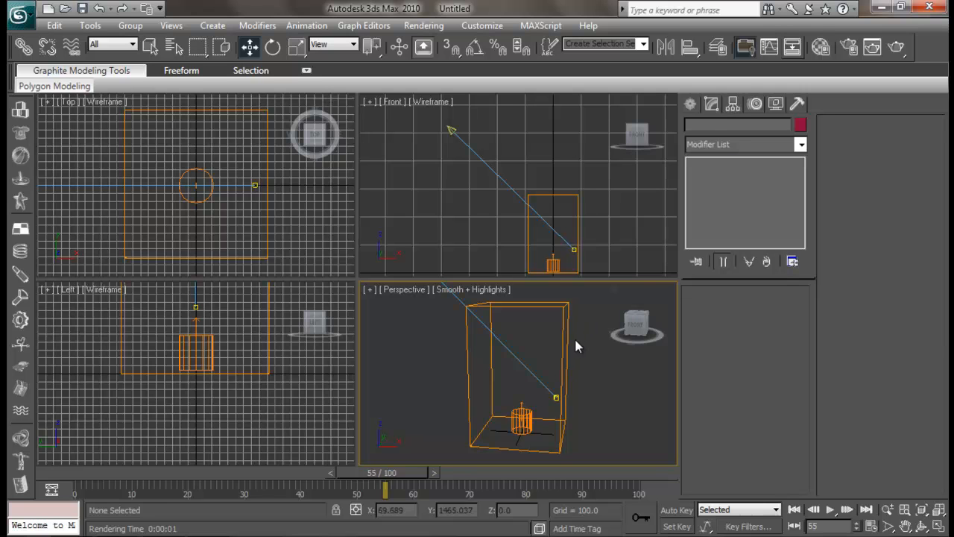
pyautogui.click(571, 336)
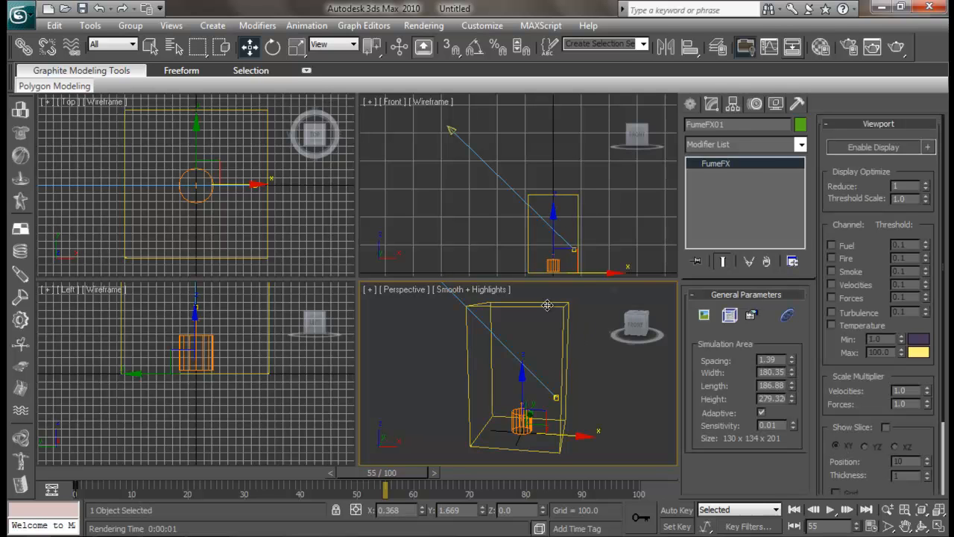
pyautogui.click(690, 104)
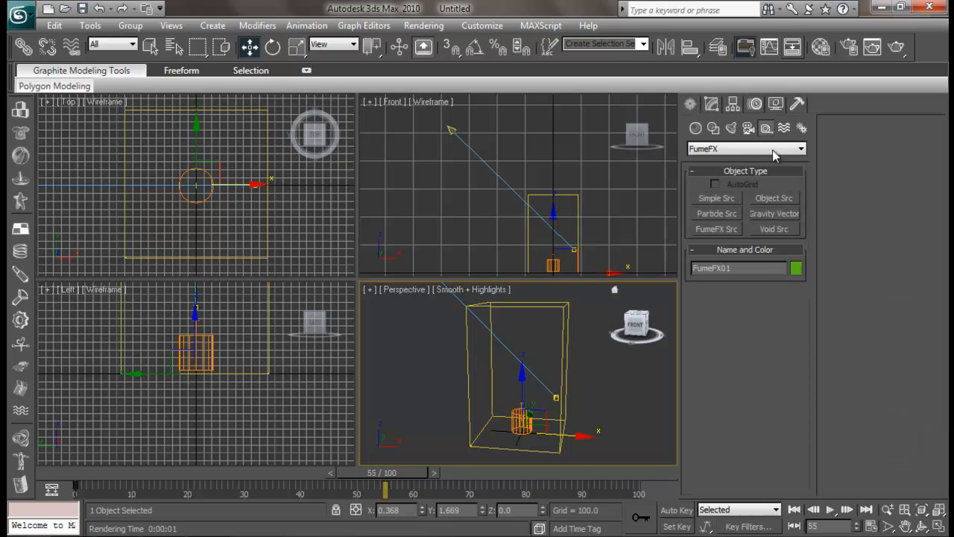
pyautogui.click(736, 211)
pyautogui.moveTo(594, 419); pyautogui.dragTo(612, 434)
pyautogui.rightClick(569, 320)
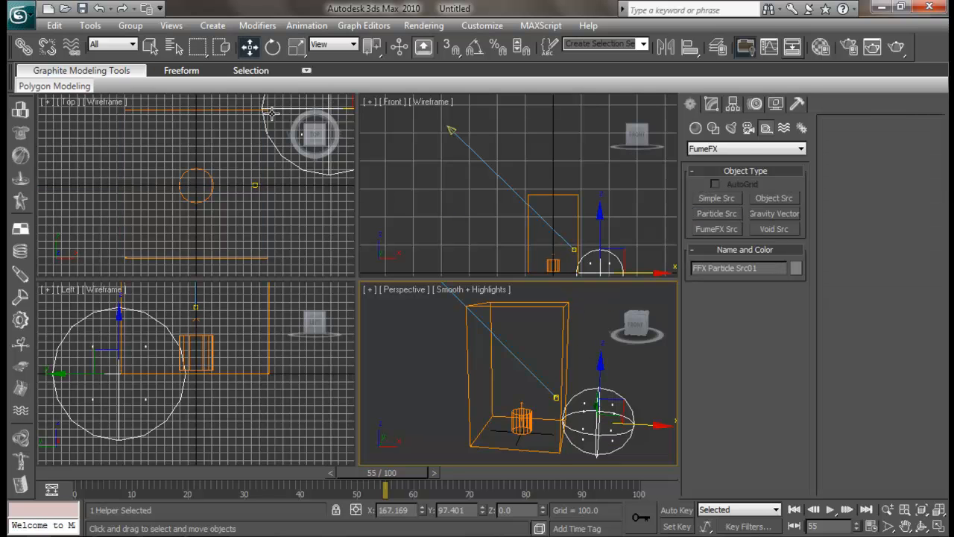
# - Review the FumeFX container's source list, simple source parameters, and the system, fuel and smoke simulation settings
pyautogui.click(550, 302)
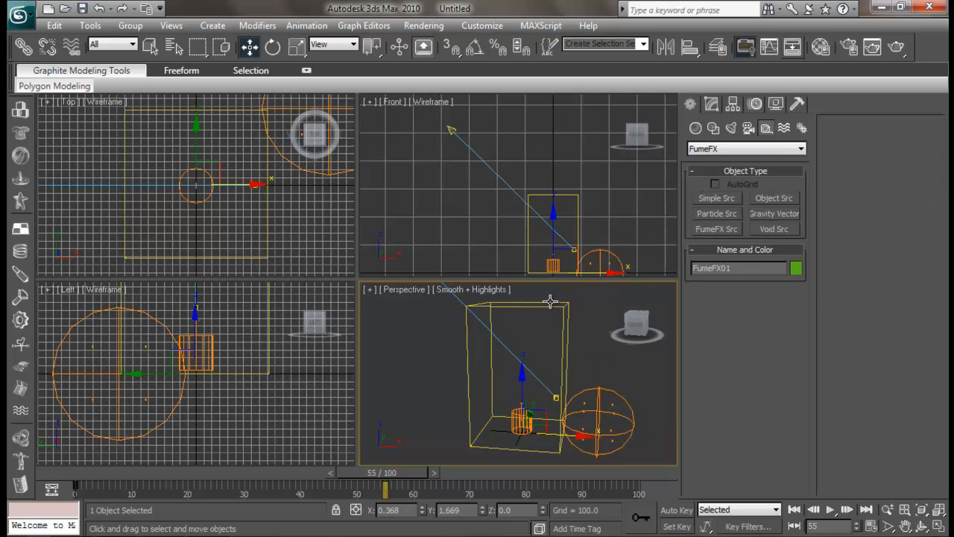
pyautogui.click(712, 104)
pyautogui.click(730, 314)
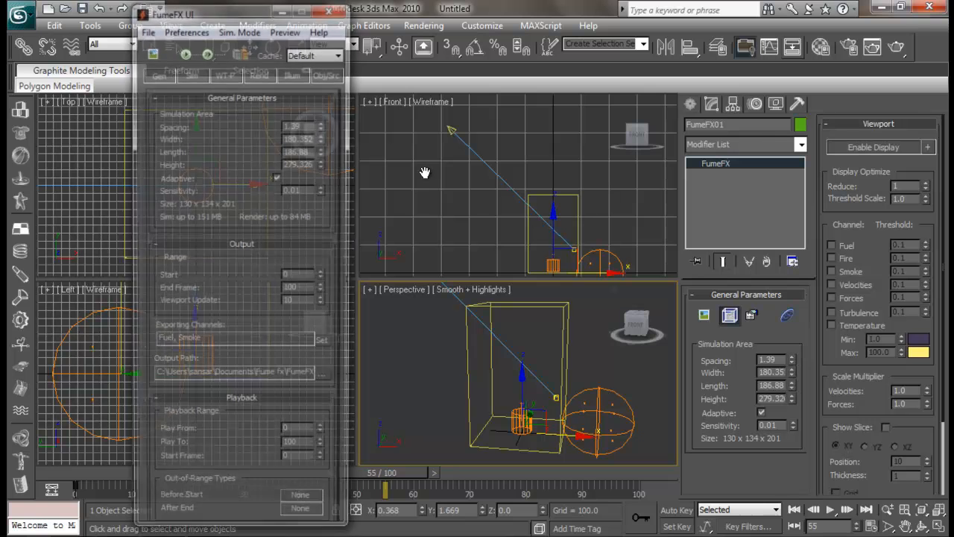
pyautogui.scroll(-1, 228, 140)
pyautogui.click(327, 73)
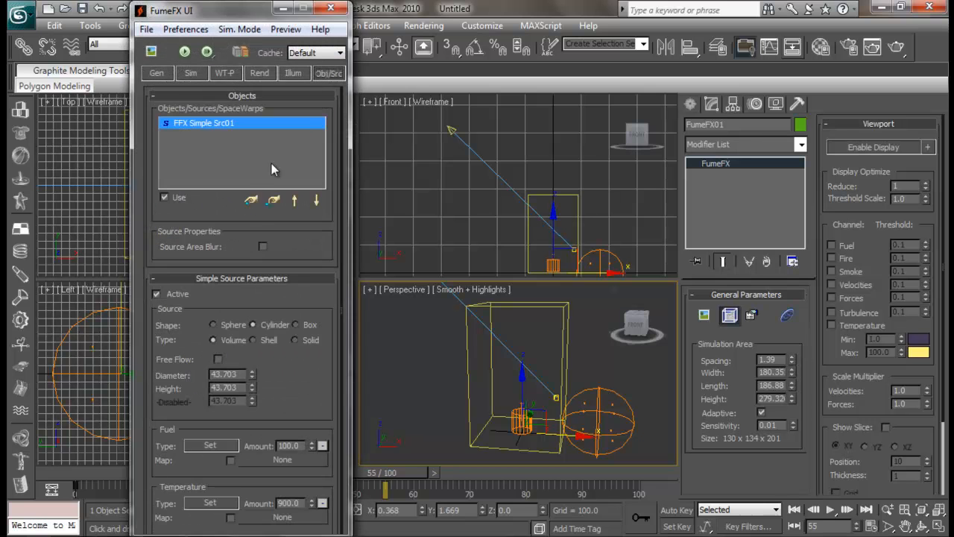
pyautogui.scroll(-4, 275, 373)
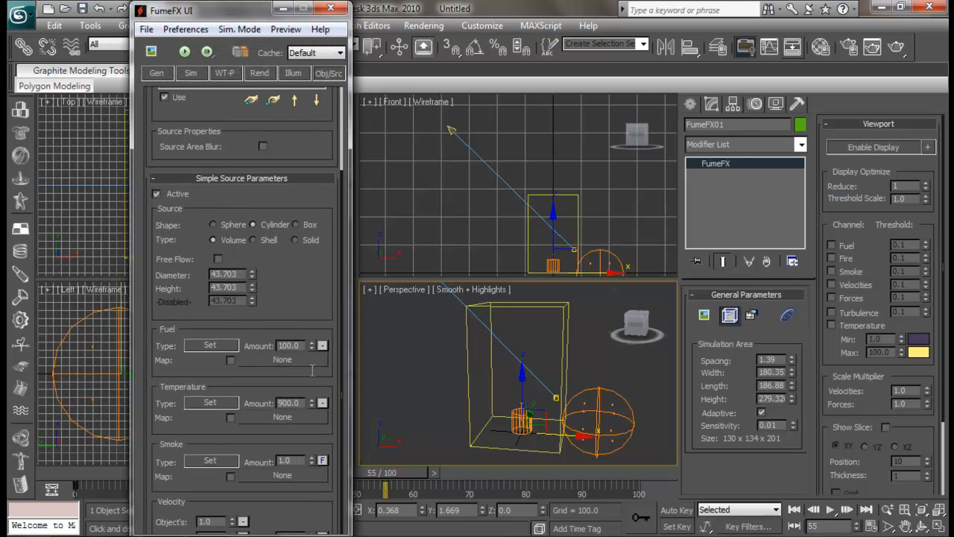
pyautogui.click(191, 73)
pyautogui.scroll(-5, 238, 313)
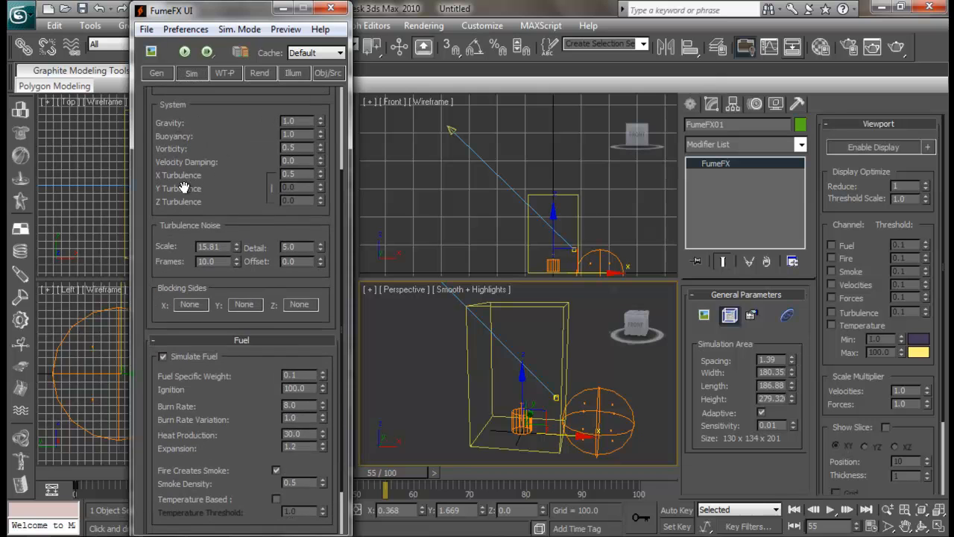
pyautogui.scroll(-7, 235, 201)
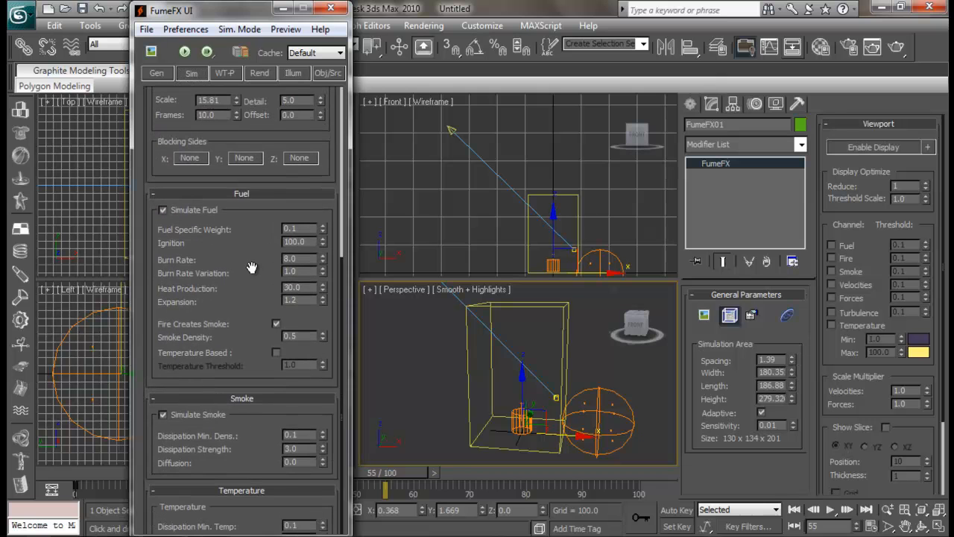
pyautogui.click(331, 8)
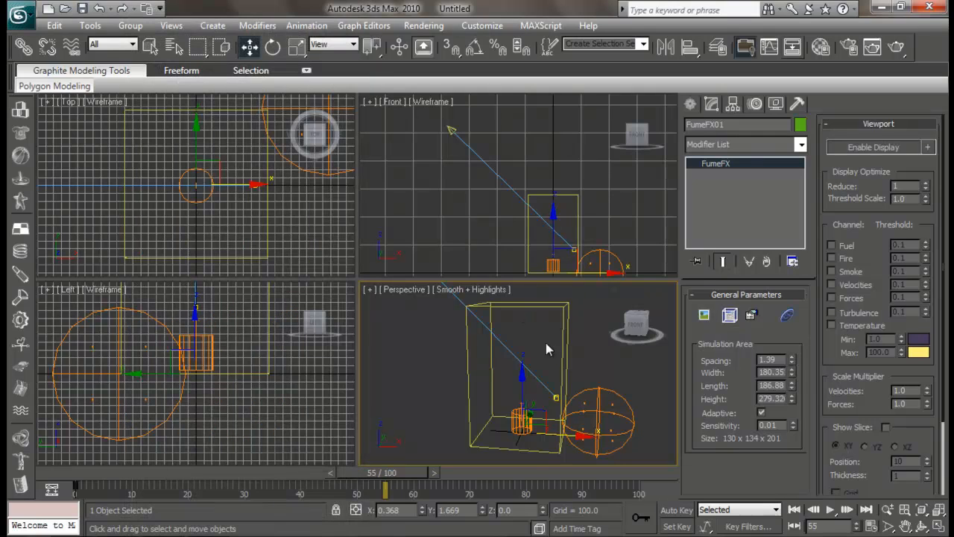
# - Delete the spherical particle source beside the container
pyautogui.click(608, 390)
pyautogui.press('Delete')
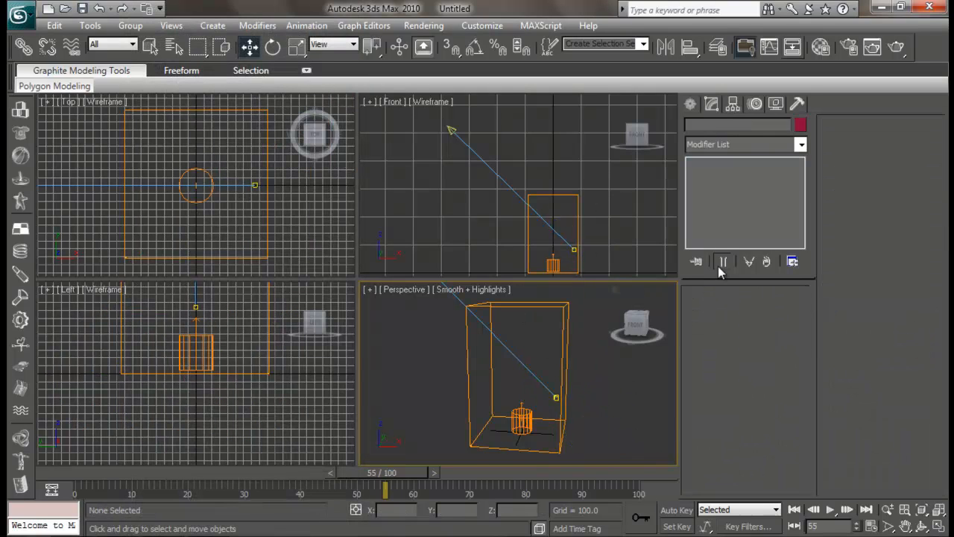
# - Create a FumeFX gravity vector helper with an icon size of about 156 on the side opposite the deleted particle source
pyautogui.click(691, 103)
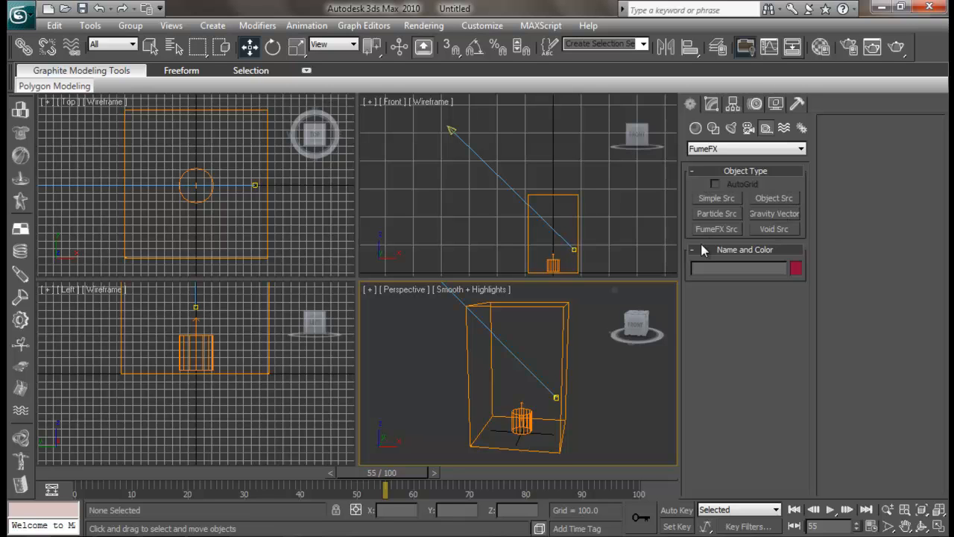
pyautogui.click(784, 214)
pyautogui.moveTo(383, 397)
pyautogui.mouseDown()
pyautogui.moveTo(485, 365)
pyautogui.moveTo(401, 402)
pyautogui.mouseUp()
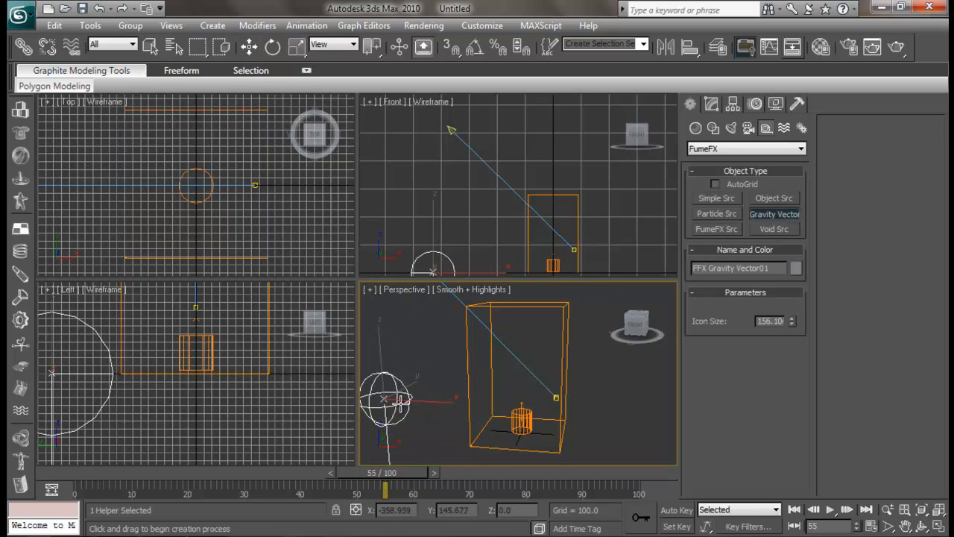
pyautogui.press('w')
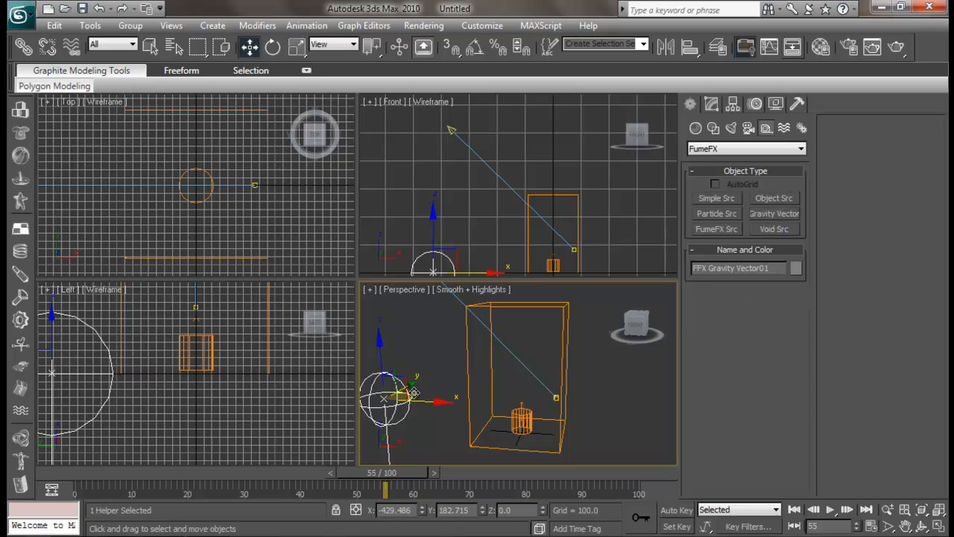
# - Try moving the gravity vector helper along its vertical axis, and undo both the move and the helper's creation
pyautogui.moveTo(384, 354); pyautogui.dragTo(418, 366)
pyautogui.hotkey('ctrl', 'z')
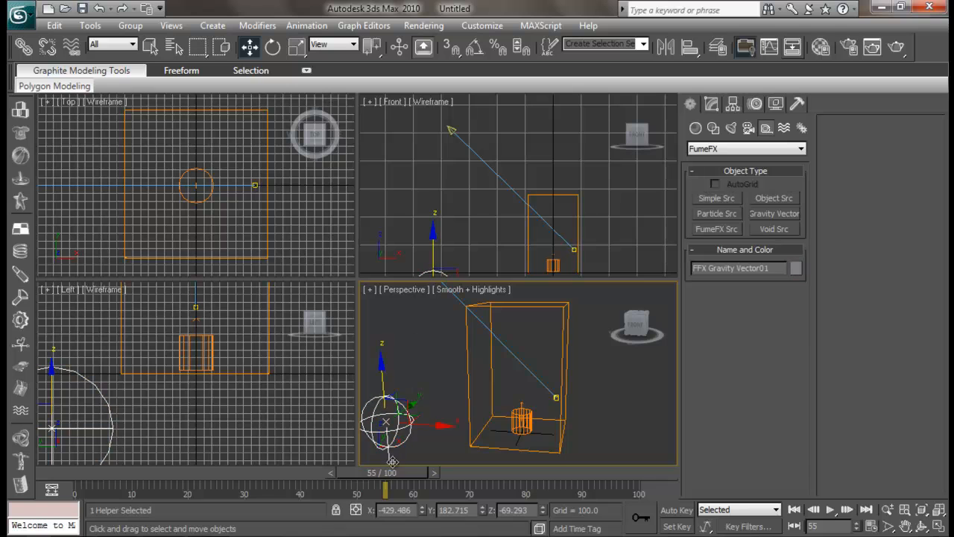
pyautogui.hotkey('ctrl', 'z')
pyautogui.keyDown('alt'); pyautogui.moveTo(613, 381); pyautogui.dragTo(583, 387, button='middle'); pyautogui.keyUp('alt')
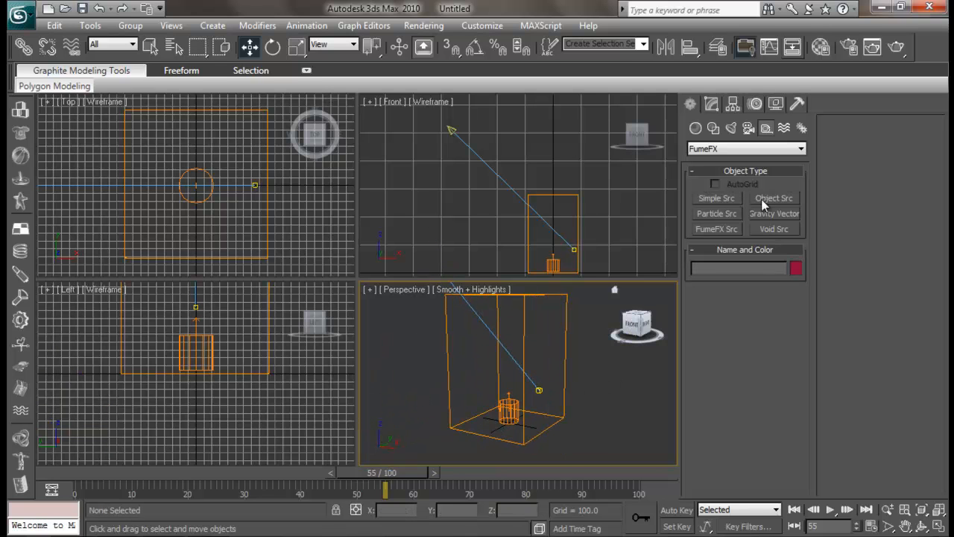